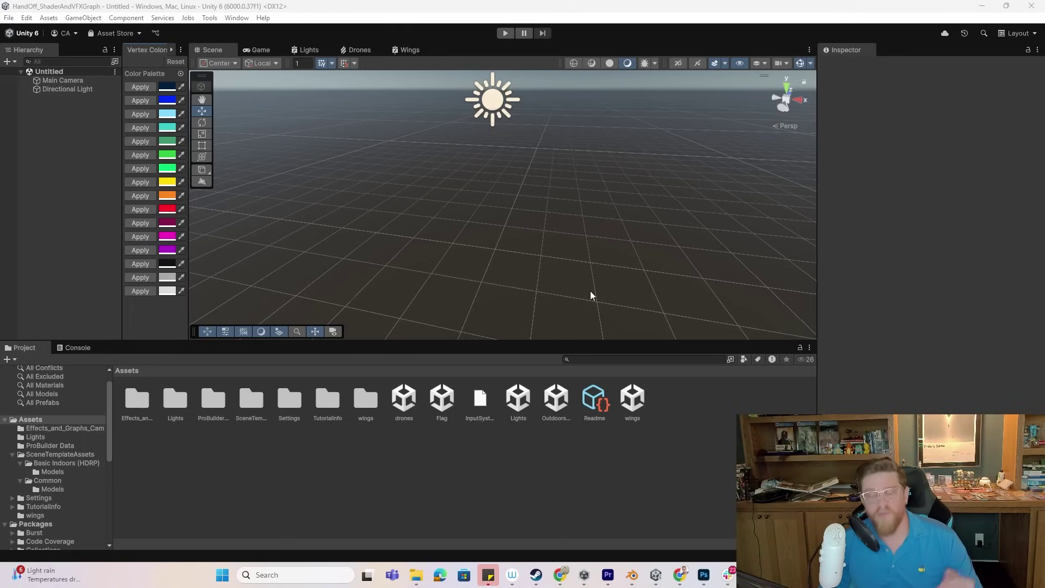
- Create a flat ProBuilder cube on the grid, about 4.23 long, 0.78 high and 1.56 deep
{"action": "right_click_drag", "start_coordinate": [553, 210], "coordinate": [443, 213]}
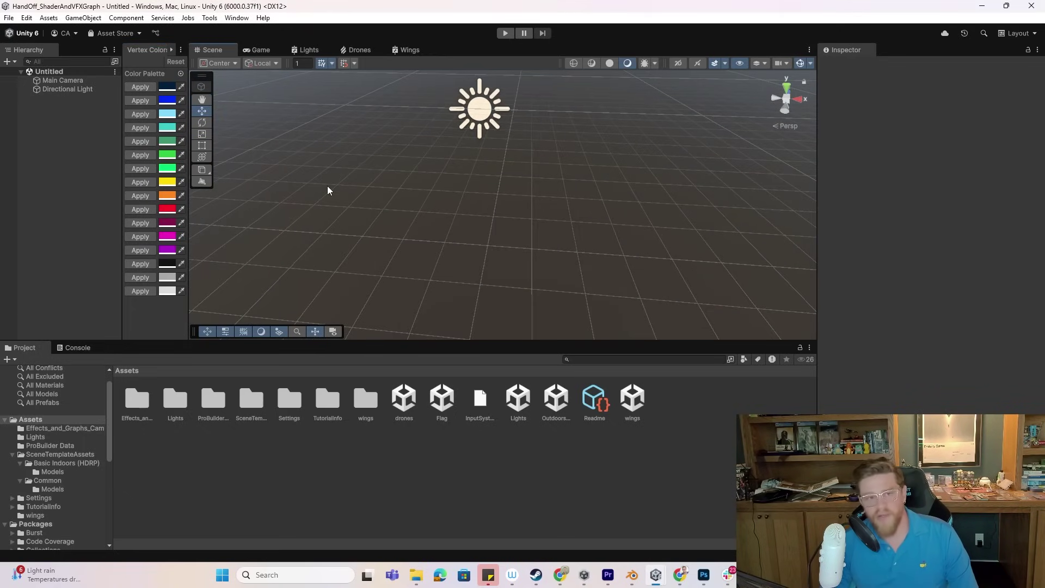
{"action": "left_click", "coordinate": [205, 175]}
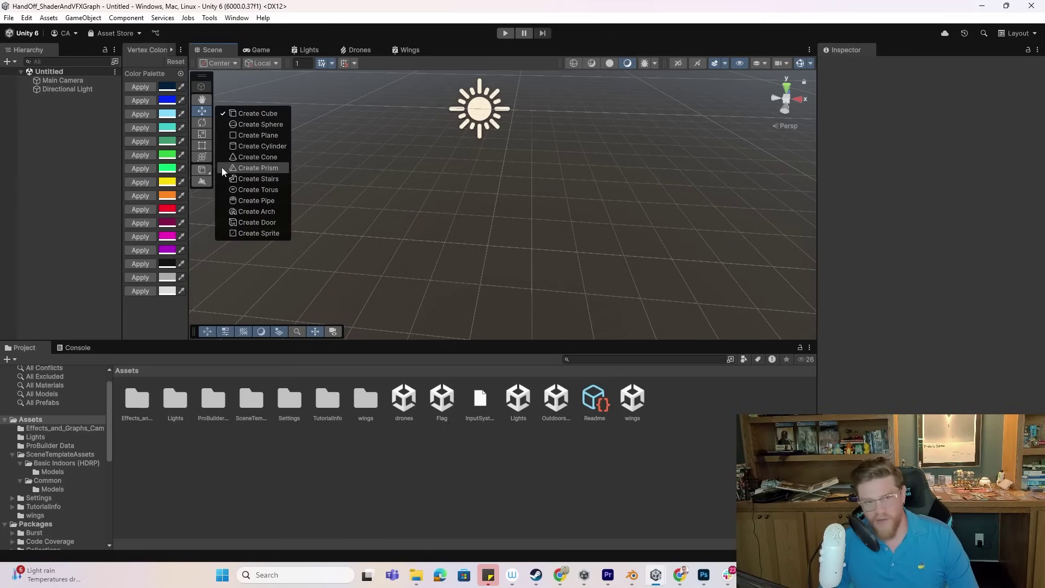
{"action": "left_click", "coordinate": [274, 119]}
{"action": "scroll", "coordinate": [440, 214], "scroll_direction": "up", "scroll_amount": 1}
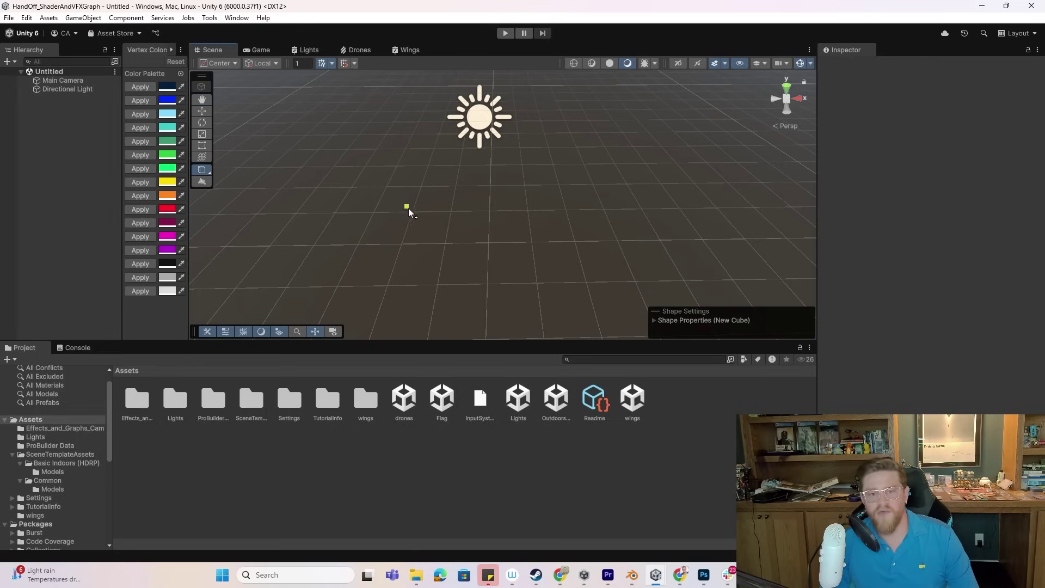
{"action": "left_click_drag", "start_coordinate": [408, 203], "coordinate": [577, 251]}
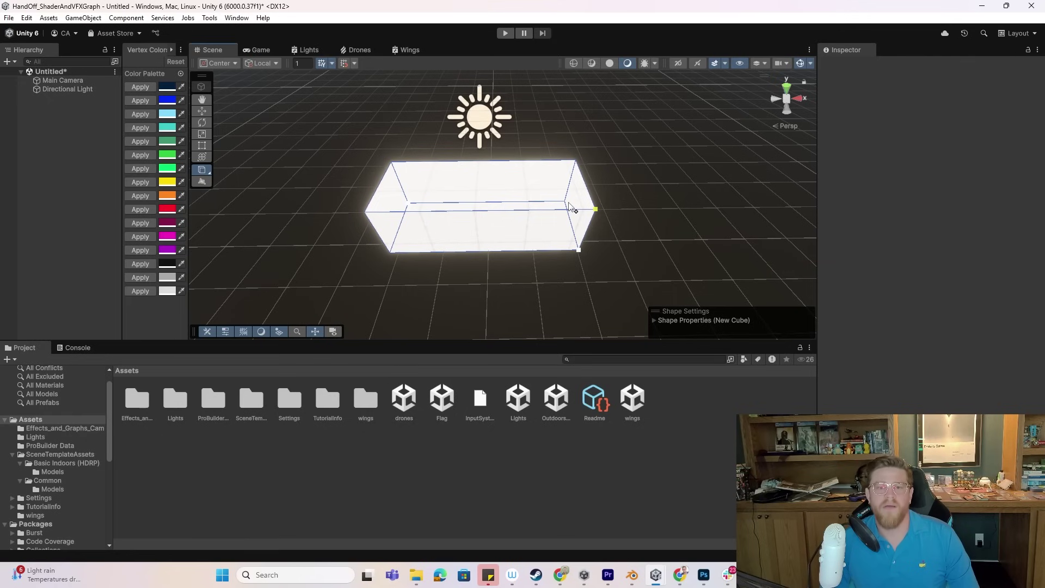
{"action": "left_click", "coordinate": [520, 235]}
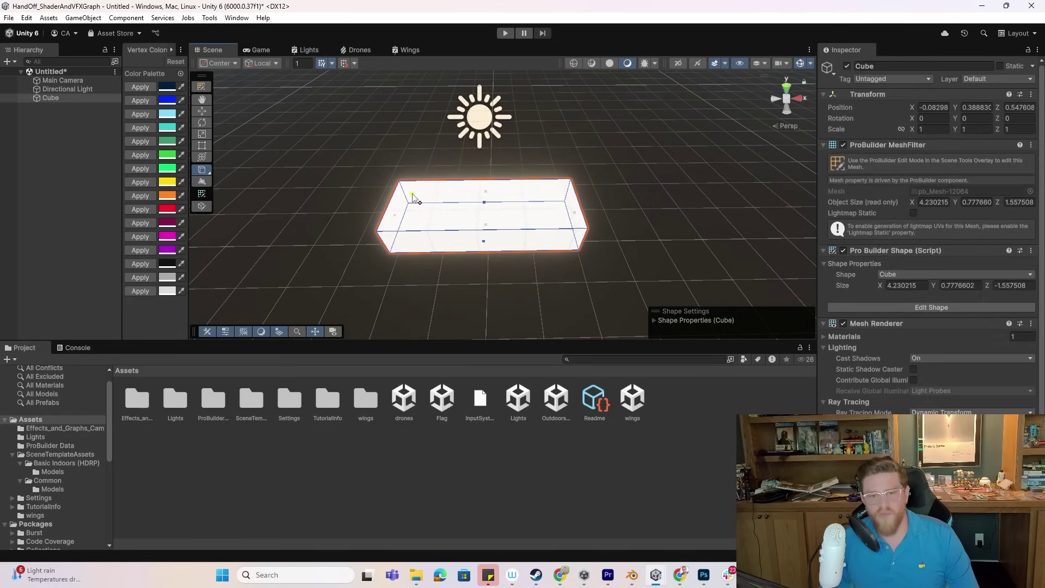
- Edit the box's edges in ProBuilder and insert cuts across its length and width to divide it into a grid
{"action": "left_click", "coordinate": [204, 94]}
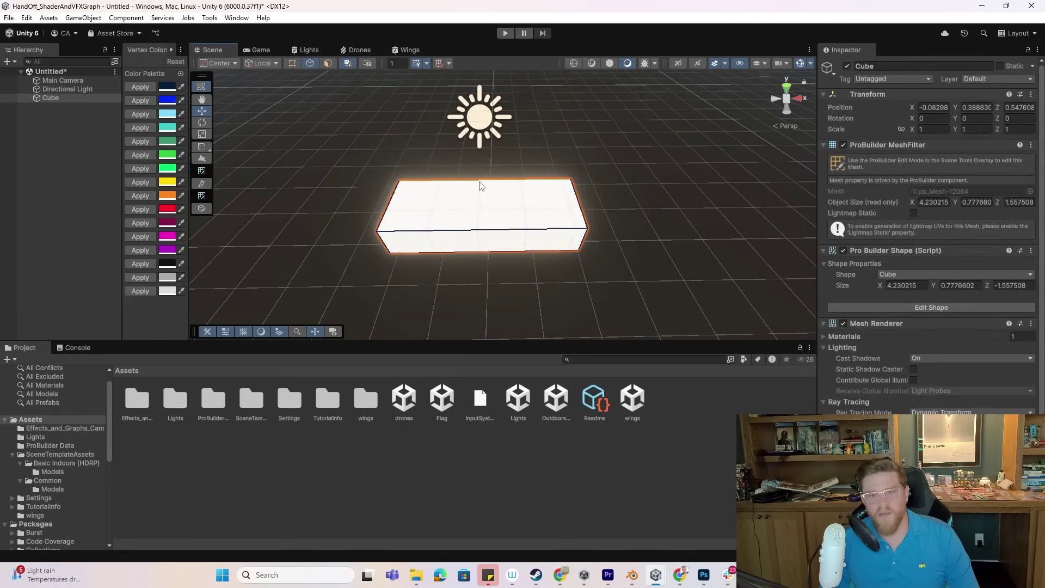
{"action": "left_click", "coordinate": [493, 213]}
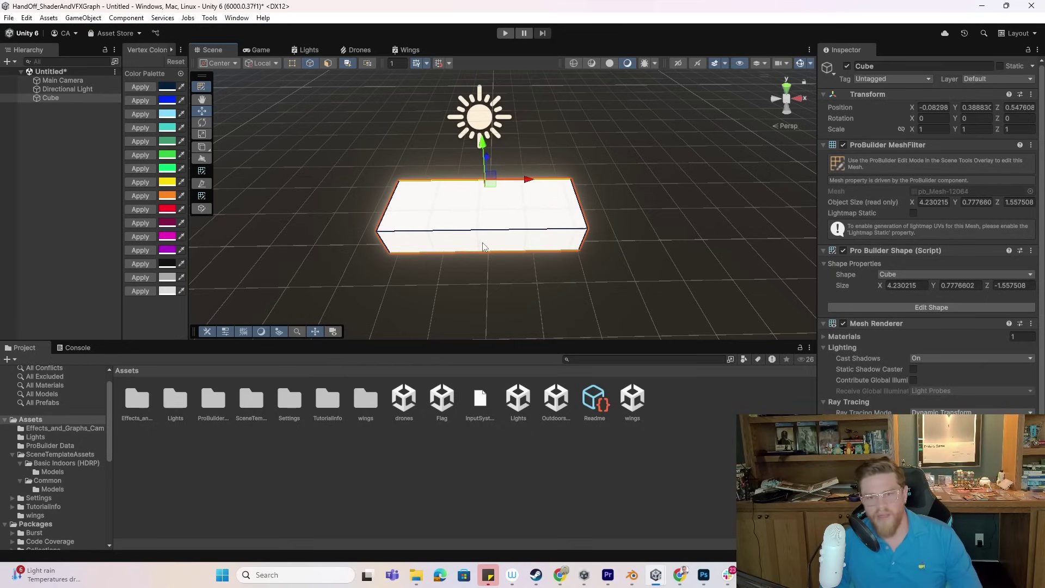
{"action": "middle_click_drag", "start_coordinate": [477, 251], "coordinate": [477, 206]}
{"action": "left_click_drag", "start_coordinate": [478, 205], "coordinate": [483, 227], "text": "alt"}
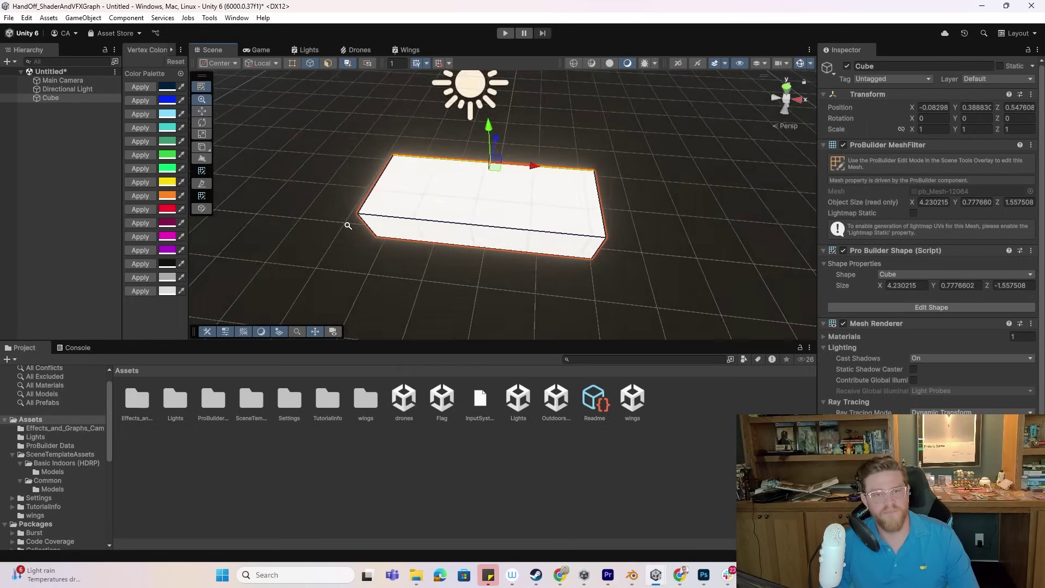
{"action": "right_click", "coordinate": [361, 222]}
{"action": "left_click", "coordinate": [397, 350]}
{"action": "right_click", "coordinate": [517, 234]}
{"action": "left_click", "coordinate": [550, 371]}
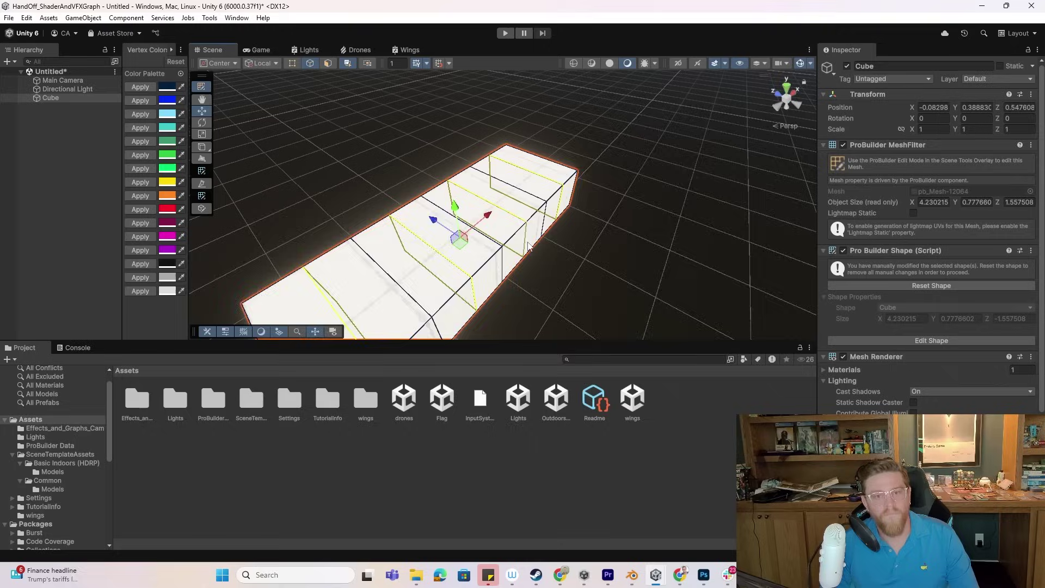
- Flatten the box to about 0.38 high, then taper one end's vertices and pull them outward into a pointed nose
{"action": "left_click_drag", "start_coordinate": [490, 185], "coordinate": [566, 163], "text": "alt"}
{"action": "left_click", "coordinate": [566, 135]}
{"action": "left_click_drag", "start_coordinate": [566, 109], "coordinate": [566, 158]}
{"action": "scroll", "coordinate": [565, 222], "scroll_direction": "up", "scroll_amount": 3}
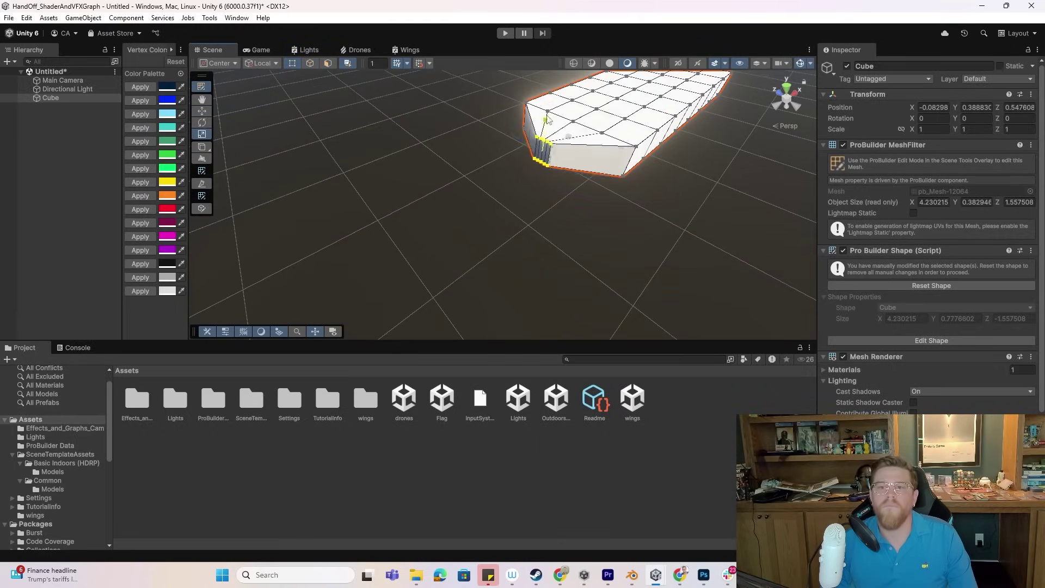
{"action": "key", "text": "r"}
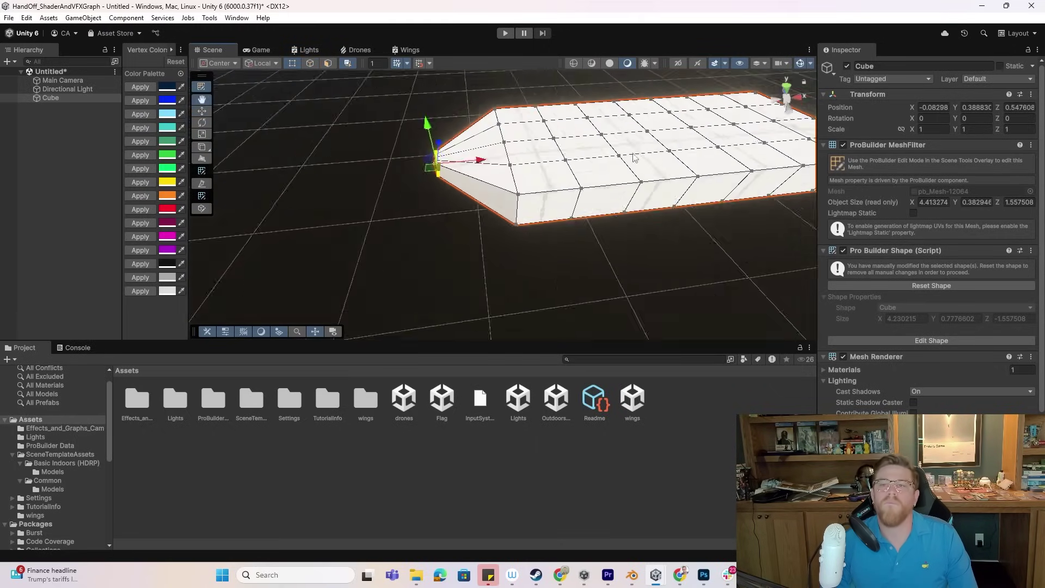
{"action": "mouse_move", "coordinate": [489, 163]}
{"action": "left_mouse_down", "text": "alt"}
{"action": "mouse_move", "coordinate": [512, 124]}
{"action": "mouse_move", "coordinate": [490, 147]}
{"action": "left_mouse_up", "text": "alt"}
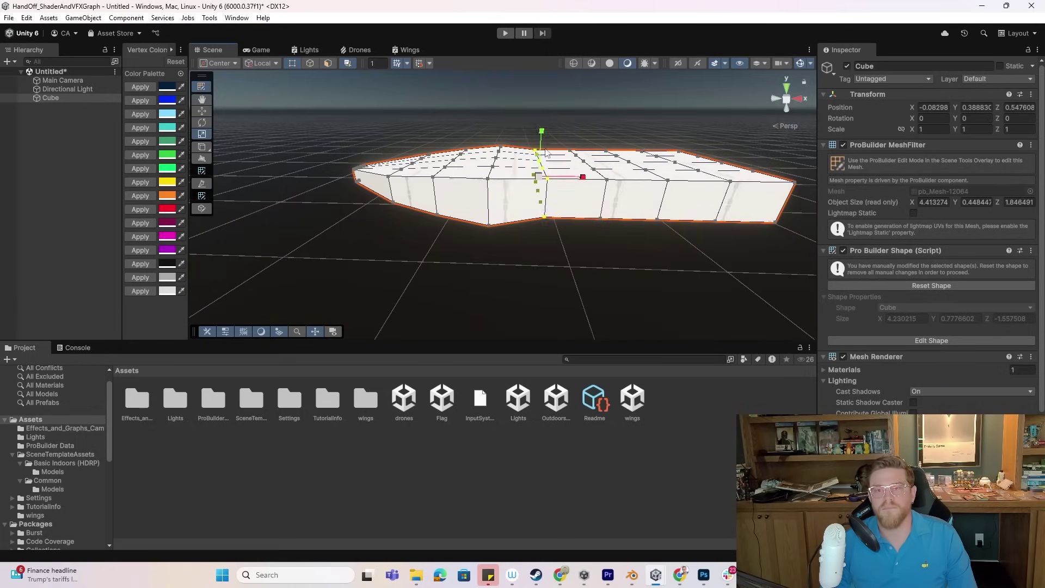
- Scale and move the vertex rows to form a rounded fish body, a narrow tail base and a flared tail
{"action": "left_click_drag", "start_coordinate": [473, 163], "coordinate": [544, 163], "text": "alt"}
{"action": "left_click", "coordinate": [583, 258]}
{"action": "key", "text": "w"}
{"action": "left_click_drag", "start_coordinate": [581, 305], "coordinate": [716, 298]}
{"action": "key", "text": "r"}
{"action": "left_click_drag", "start_coordinate": [579, 109], "coordinate": [647, 145], "text": "alt"}
{"action": "scroll", "coordinate": [534, 137], "scroll_direction": "down", "scroll_amount": 3}
{"action": "left_click_drag", "start_coordinate": [534, 138], "coordinate": [490, 180], "text": "alt"}
{"action": "key", "text": "Escape"}
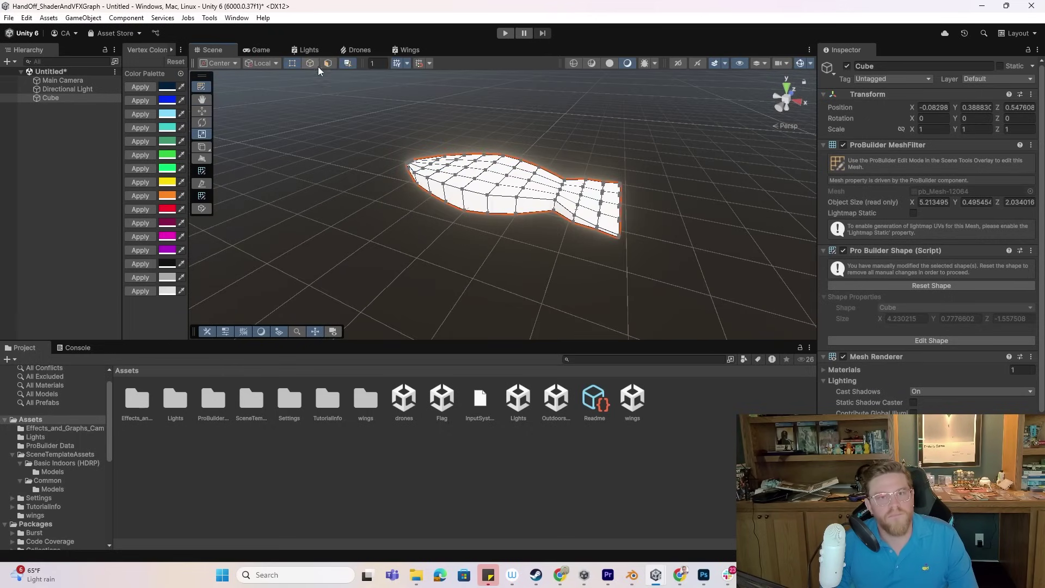
- Widen the tail further and refine the edges around the fish's outline
{"action": "right_click", "coordinate": [438, 195]}
{"action": "left_click", "coordinate": [479, 320]}
{"action": "scroll", "coordinate": [522, 221], "scroll_direction": "down", "scroll_amount": 3}
{"action": "key", "text": "Escape"}
{"action": "scroll", "coordinate": [541, 198], "scroll_direction": "up", "scroll_amount": 3}
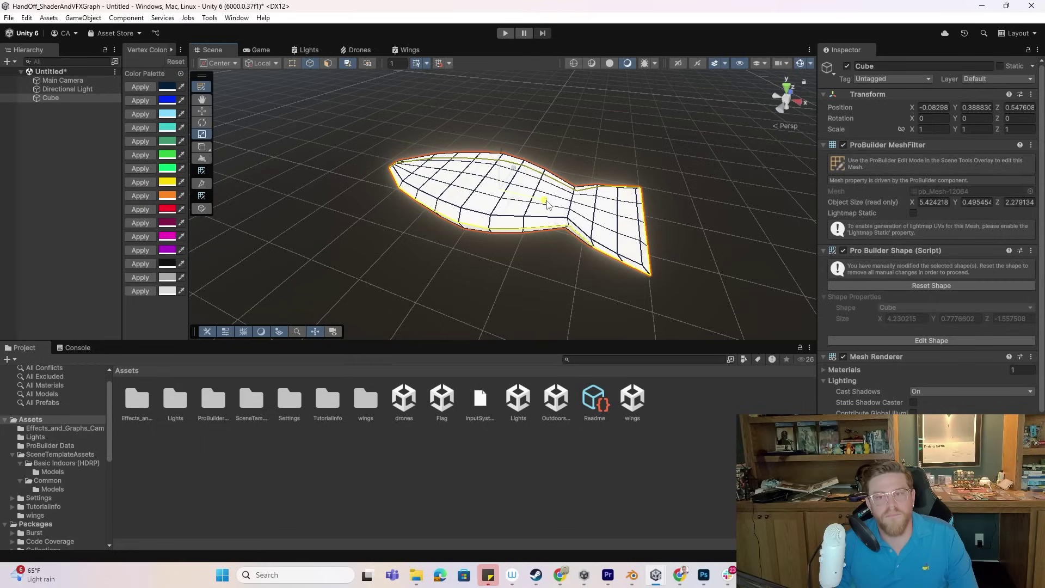
- Export the fish mesh from ProBuilder with the export format set to Prefab
{"action": "left_click_drag", "start_coordinate": [709, 220], "coordinate": [511, 228], "text": "alt"}
{"action": "right_click", "coordinate": [511, 228]}
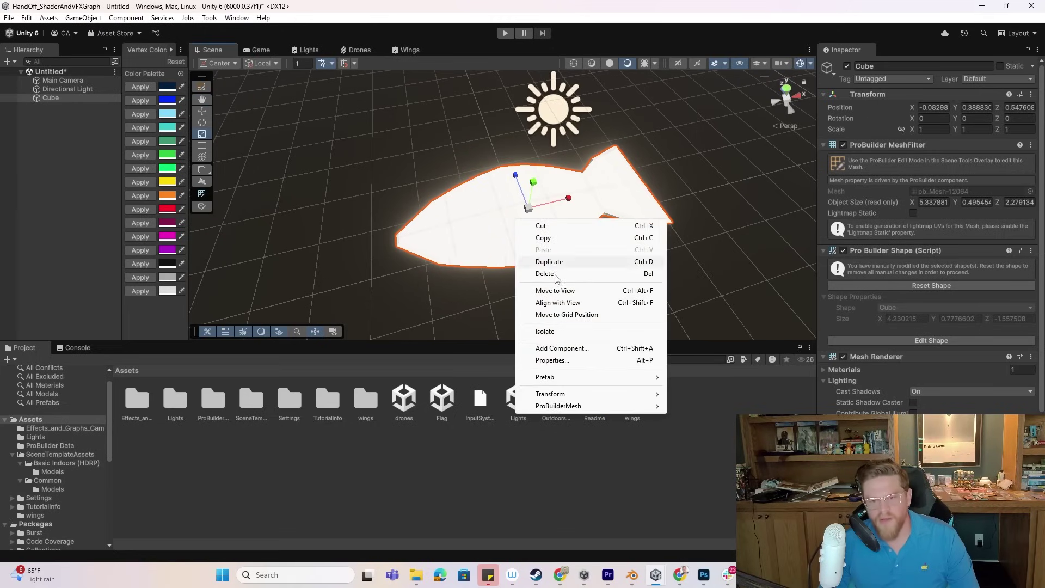
{"action": "mouse_move", "coordinate": [622, 411]}
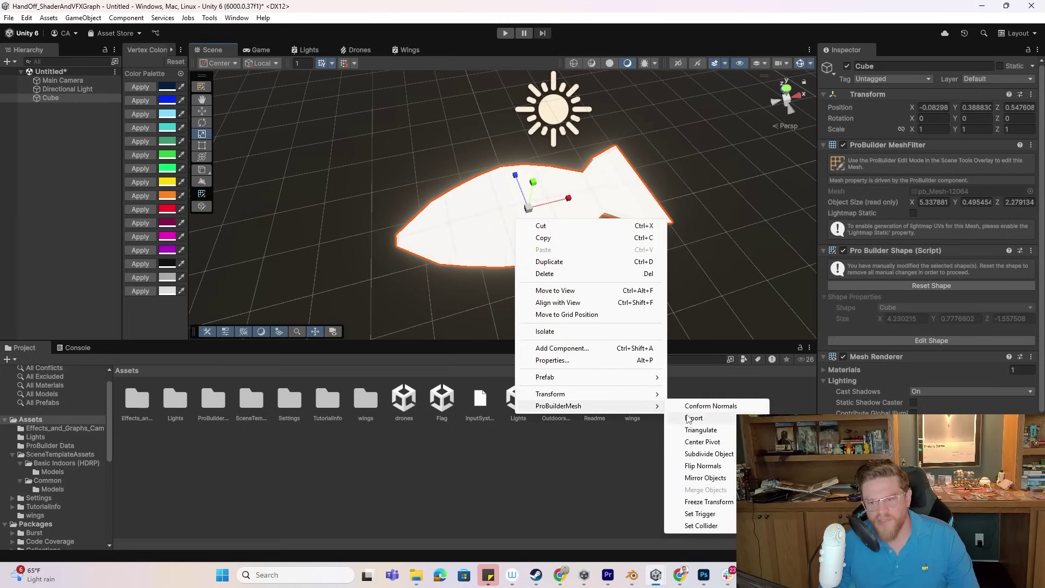
{"action": "left_click", "coordinate": [702, 417]}
{"action": "left_click", "coordinate": [756, 211]}
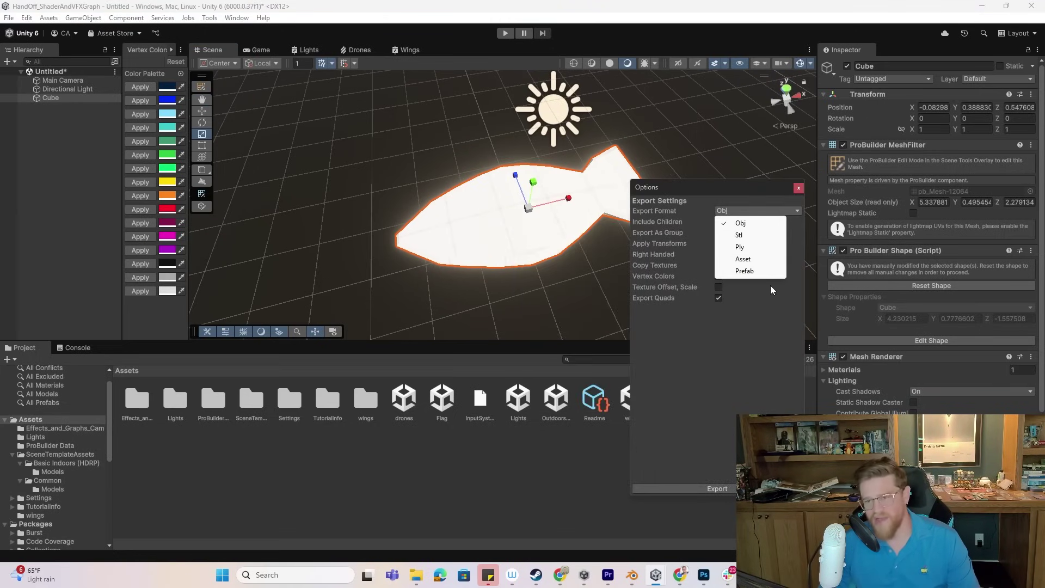
{"action": "left_click", "coordinate": [768, 271]}
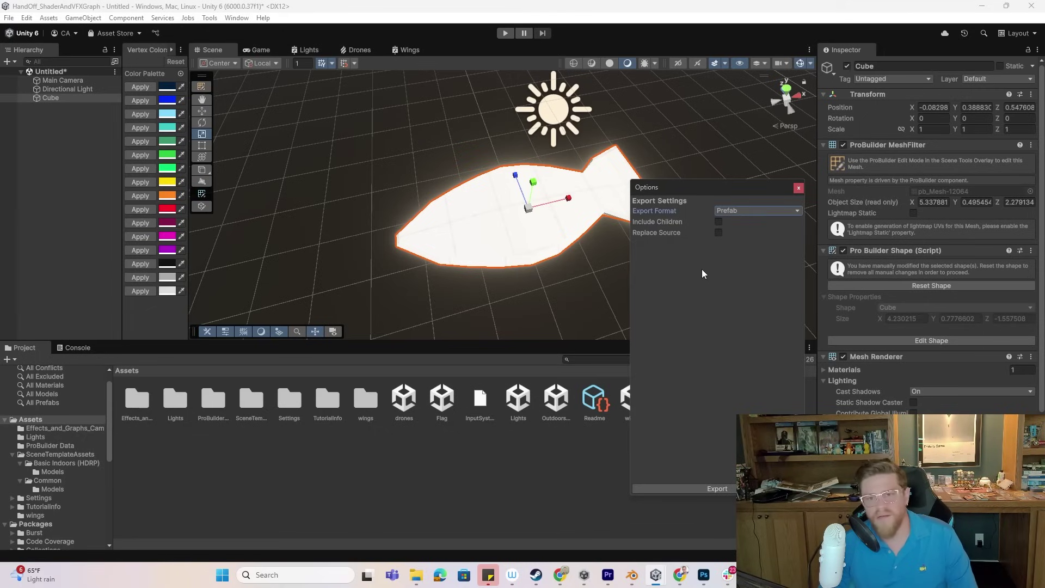
{"action": "left_click_drag", "start_coordinate": [556, 274], "coordinate": [501, 240], "text": "alt"}
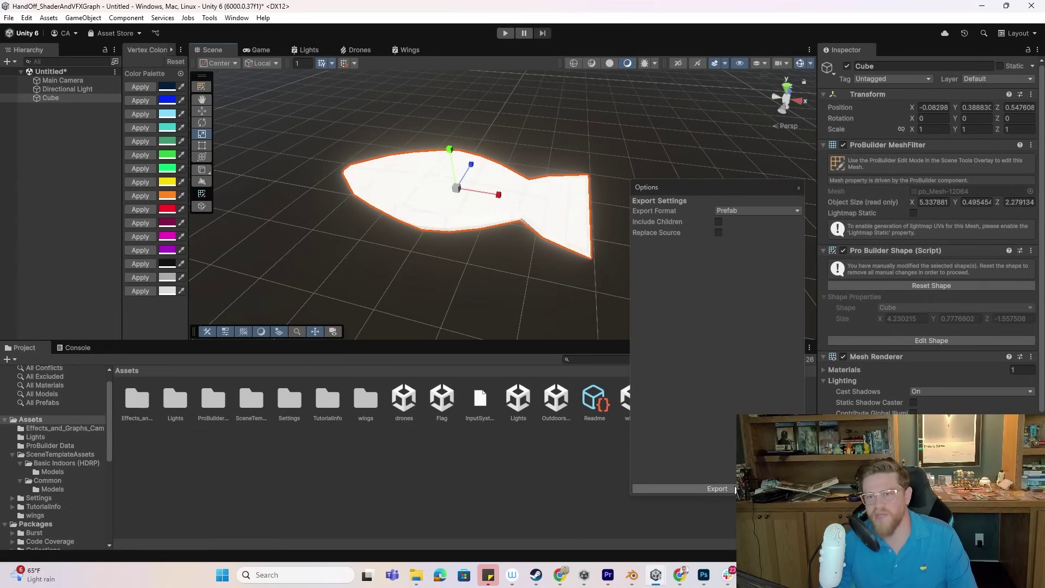
{"action": "left_click", "coordinate": [734, 488]}
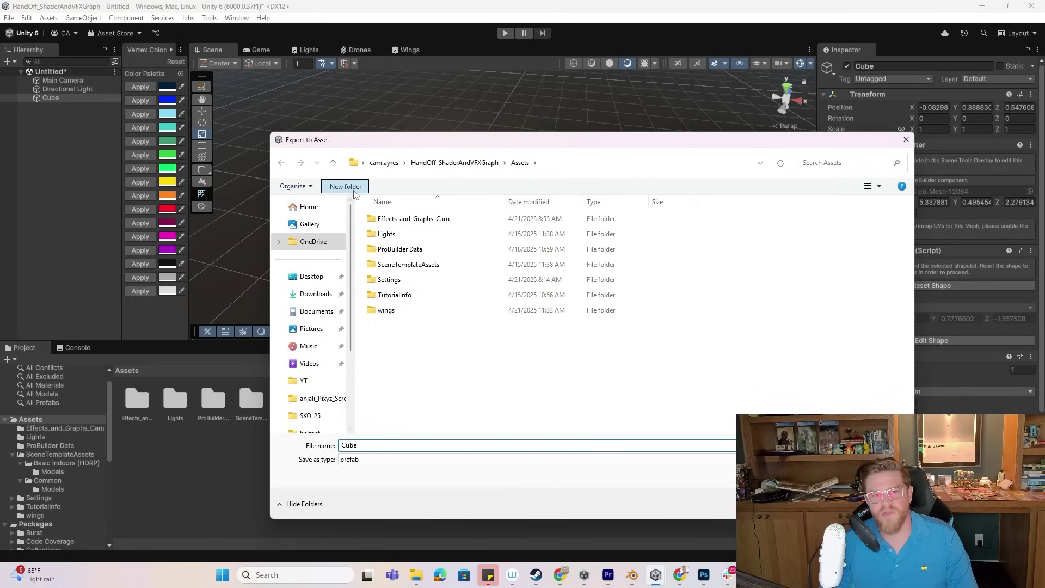
- Create a Fish folder inside Assets, save the prefab there as Fish, and close the export options
{"action": "left_click", "coordinate": [351, 189]}
{"action": "type", "text": "Fish"}
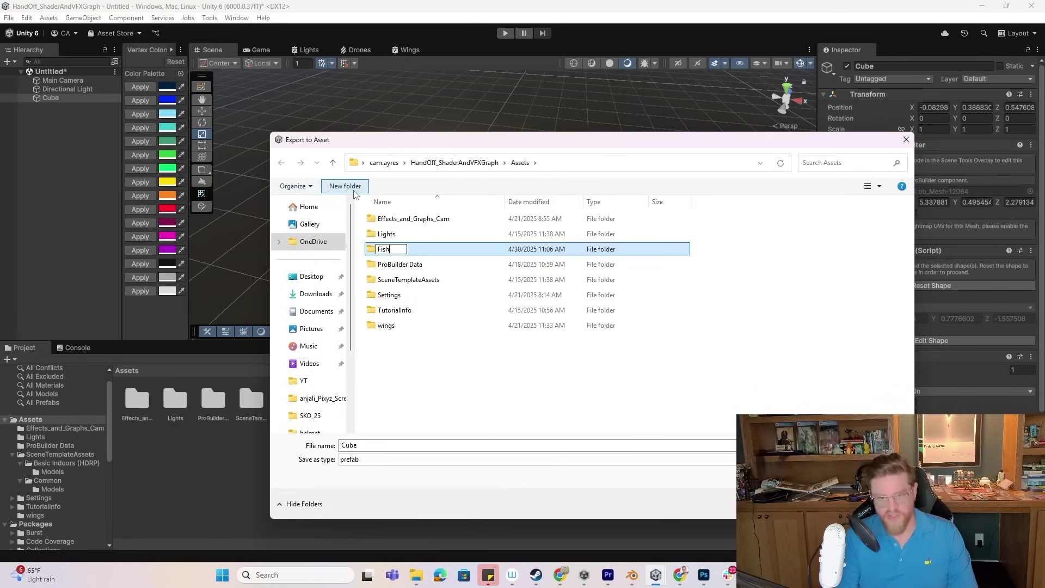
{"action": "key", "text": "Return"}
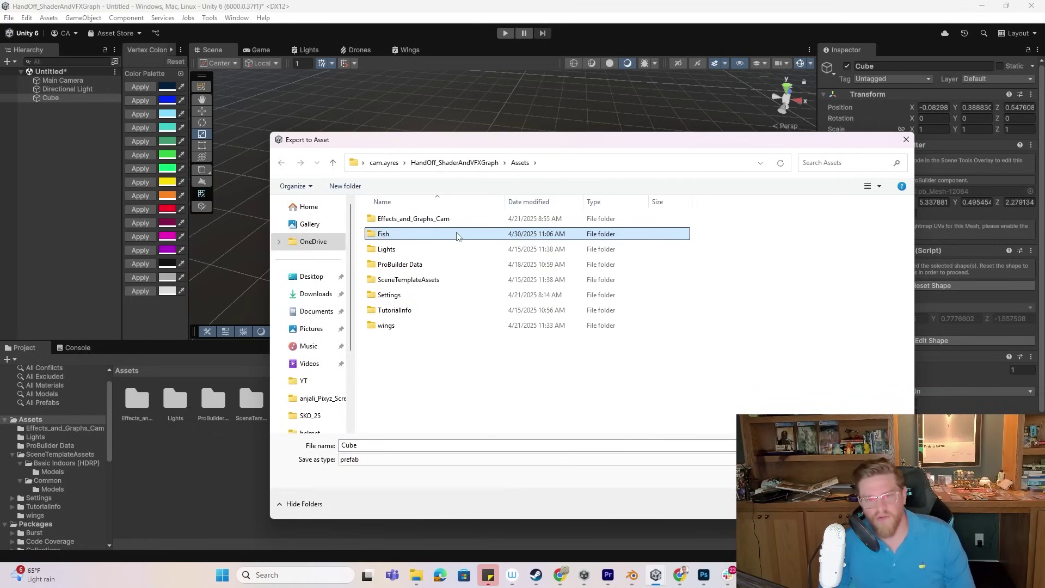
{"action": "double_click", "coordinate": [461, 237]}
{"action": "left_click", "coordinate": [683, 464]}
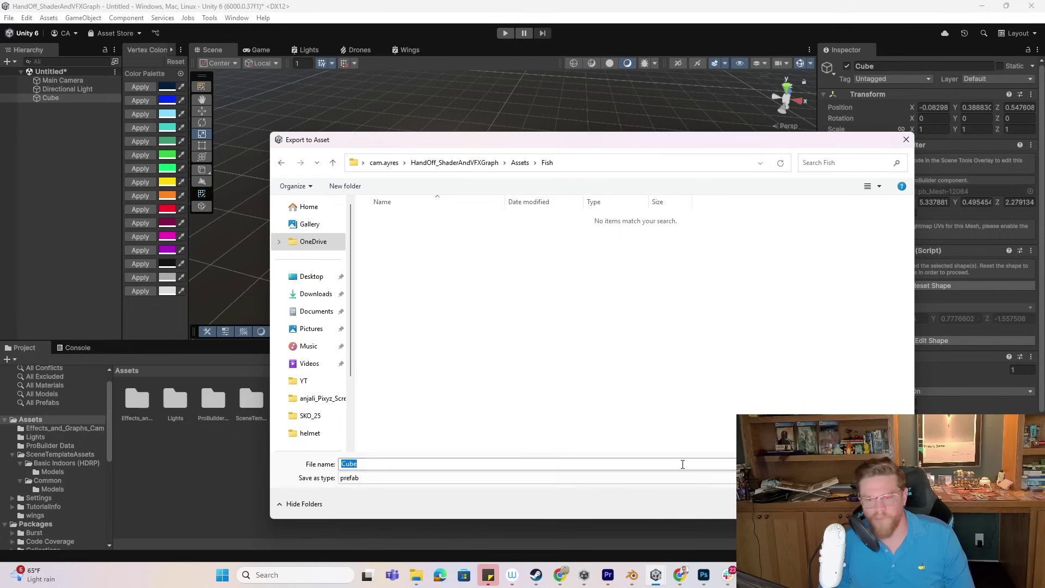
{"action": "type", "text": "Fish"}
{"action": "key", "text": "Return"}
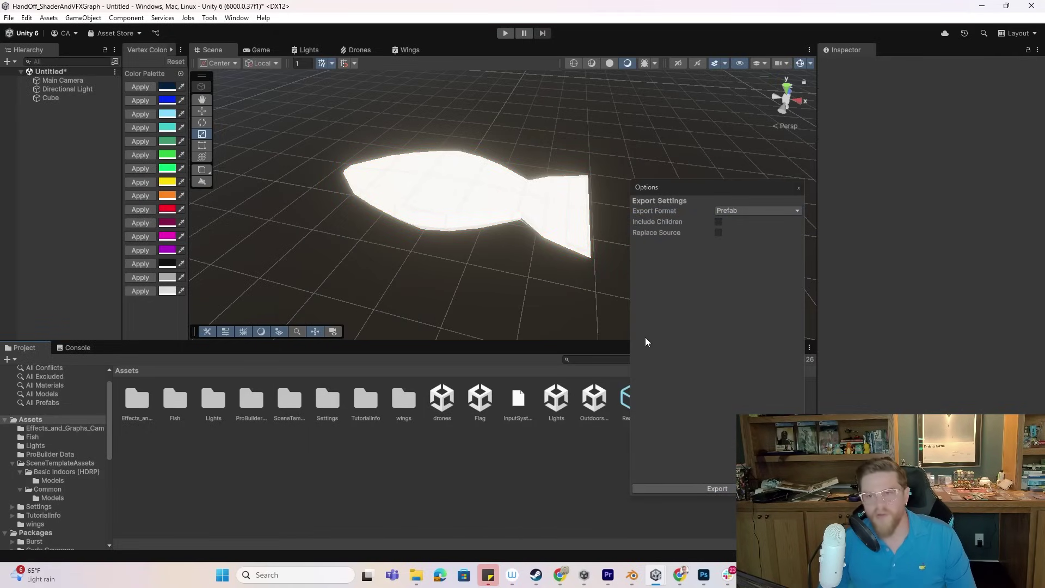
{"action": "left_click", "coordinate": [795, 188]}
- Add the Fish prefab from the Fish folder to the scene hierarchy and deactivate the original Cube object
{"action": "double_click", "coordinate": [173, 413]}
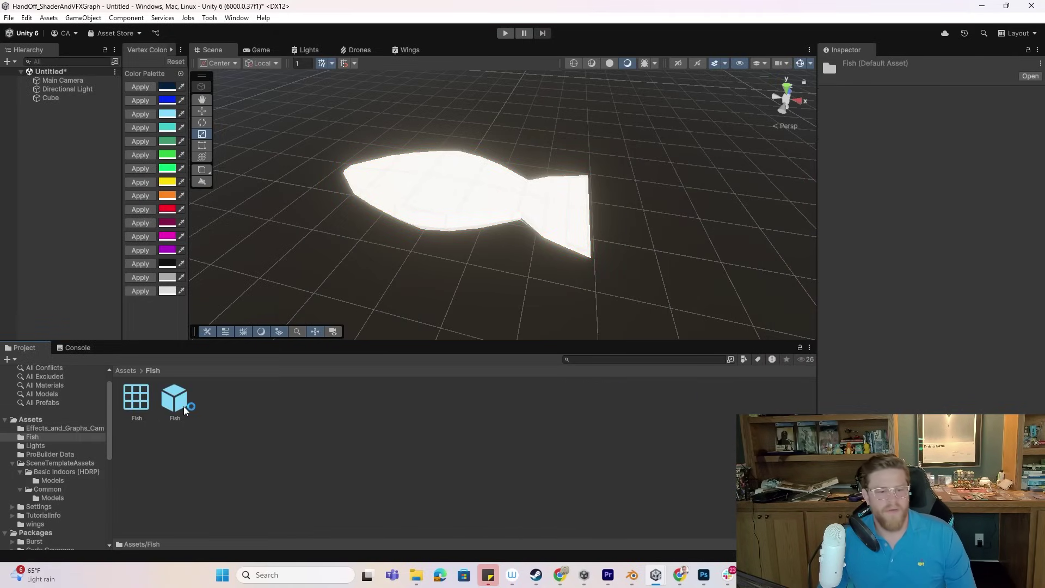
{"action": "left_click", "coordinate": [175, 407]}
{"action": "left_click_drag", "start_coordinate": [175, 407], "coordinate": [54, 197]}
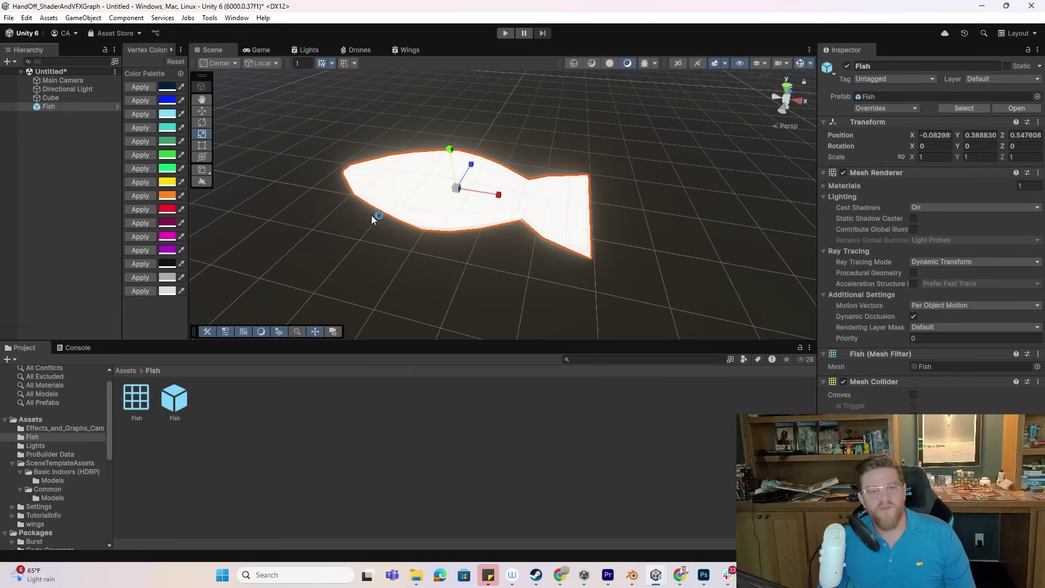
{"action": "left_click", "coordinate": [50, 98]}
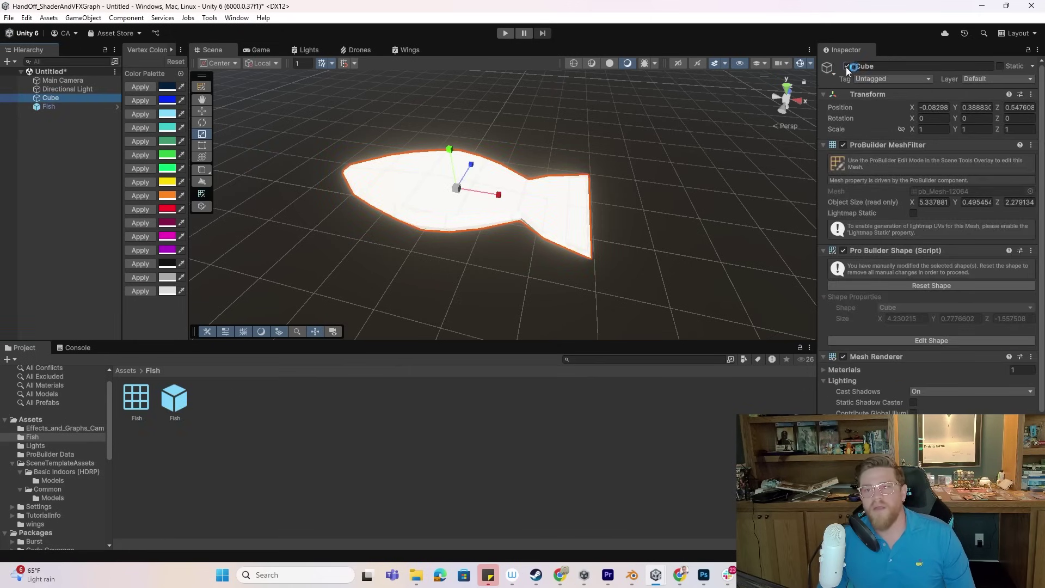
{"action": "left_click", "coordinate": [533, 220]}
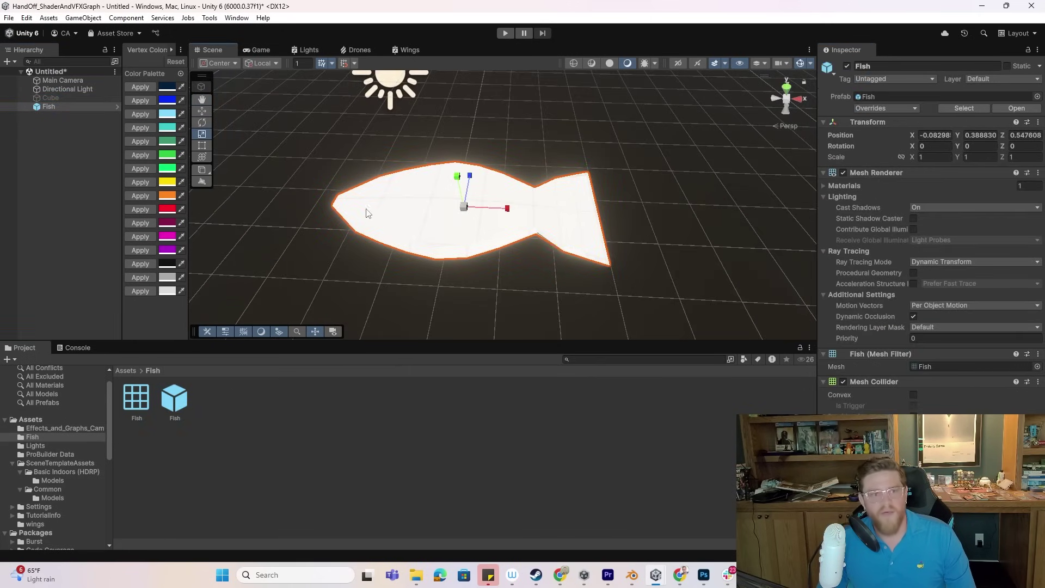
- Create a new material named Fish in the Fish folder
{"action": "left_click_drag", "start_coordinate": [527, 235], "coordinate": [558, 242], "text": "alt"}
{"action": "right_click", "coordinate": [246, 416]}
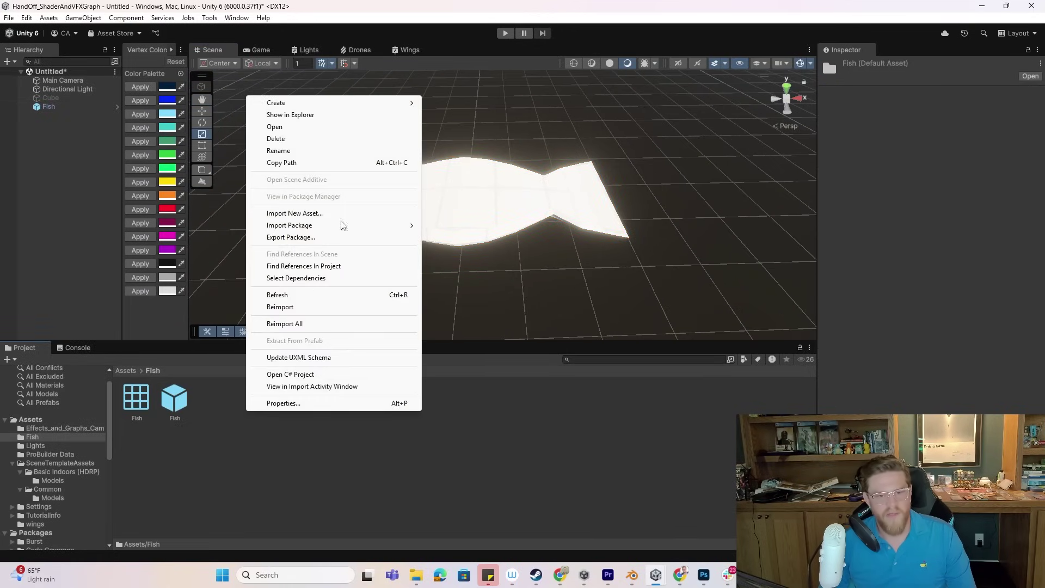
{"action": "mouse_move", "coordinate": [357, 104]}
{"action": "left_click", "coordinate": [484, 112]}
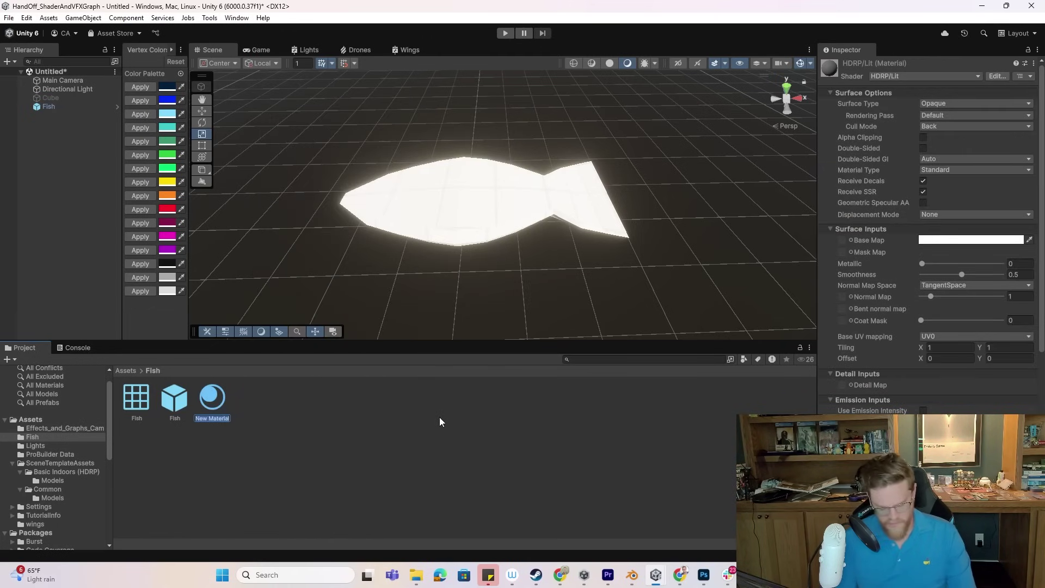
{"action": "type", "text": "Fish"}
{"action": "key", "text": "Return"}
- Apply the Fish material to the fish in the scene and set its base map color to dark red
{"action": "left_click_drag", "start_coordinate": [170, 393], "coordinate": [517, 227]}
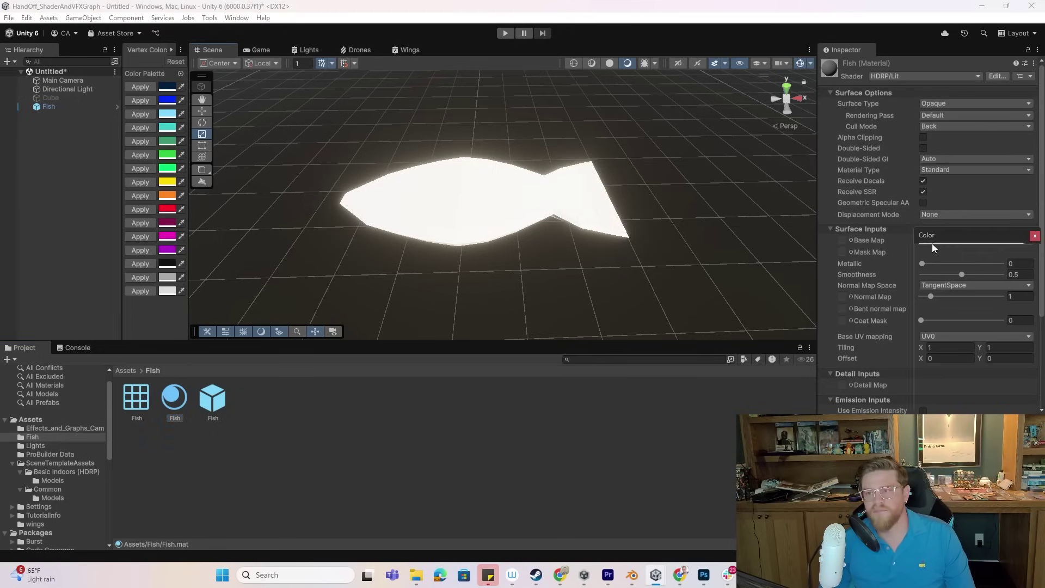
{"action": "left_click", "coordinate": [932, 242]}
{"action": "left_click_drag", "start_coordinate": [970, 318], "coordinate": [1022, 299]}
{"action": "double_click", "coordinate": [68, 89]}
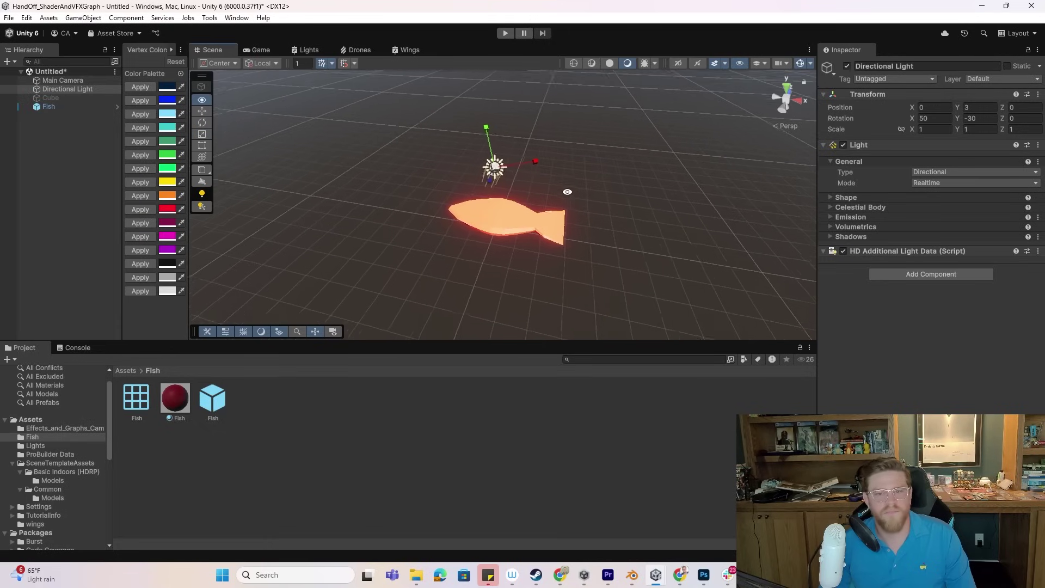
{"action": "middle_click_drag", "start_coordinate": [563, 188], "coordinate": [550, 178]}
{"action": "right_click_drag", "start_coordinate": [549, 178], "coordinate": [579, 221], "text": "alt"}
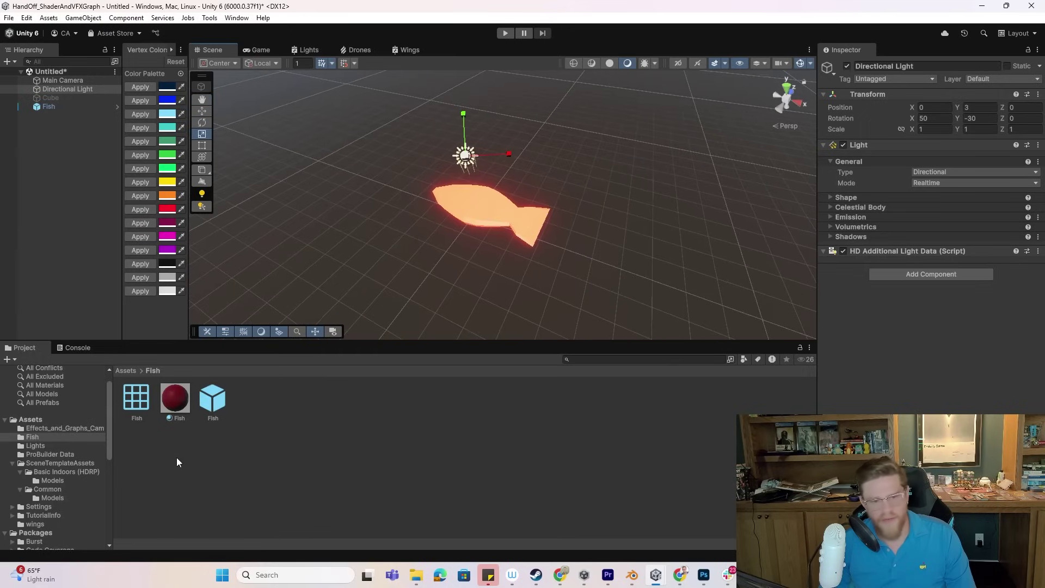
- Create an HDRP Lit Shader Graph named Fish in the Fish folder
{"action": "right_click", "coordinate": [276, 409]}
{"action": "mouse_move", "coordinate": [401, 103]}
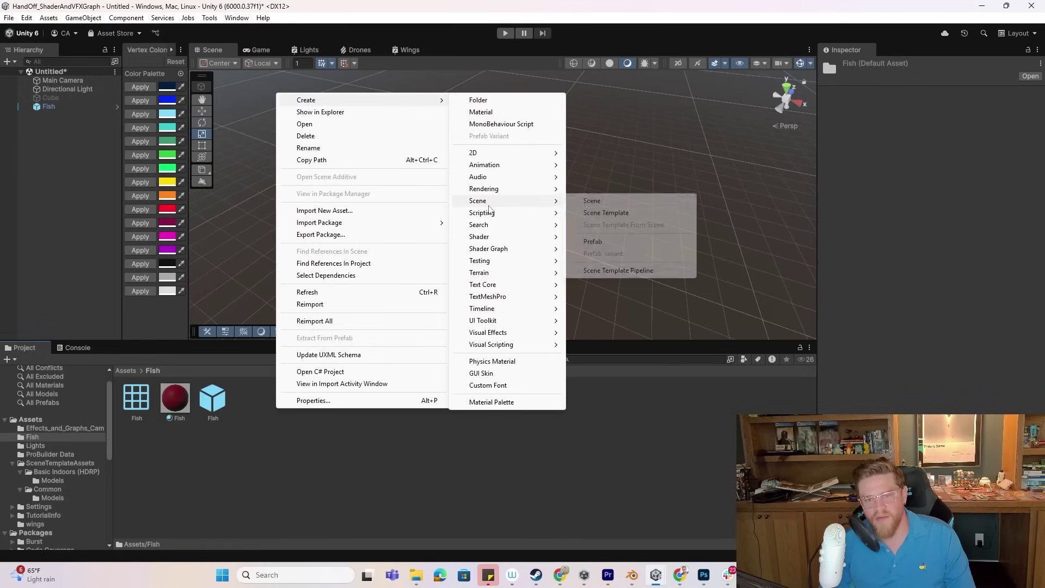
{"action": "mouse_move", "coordinate": [514, 250]}
{"action": "mouse_move", "coordinate": [629, 252]}
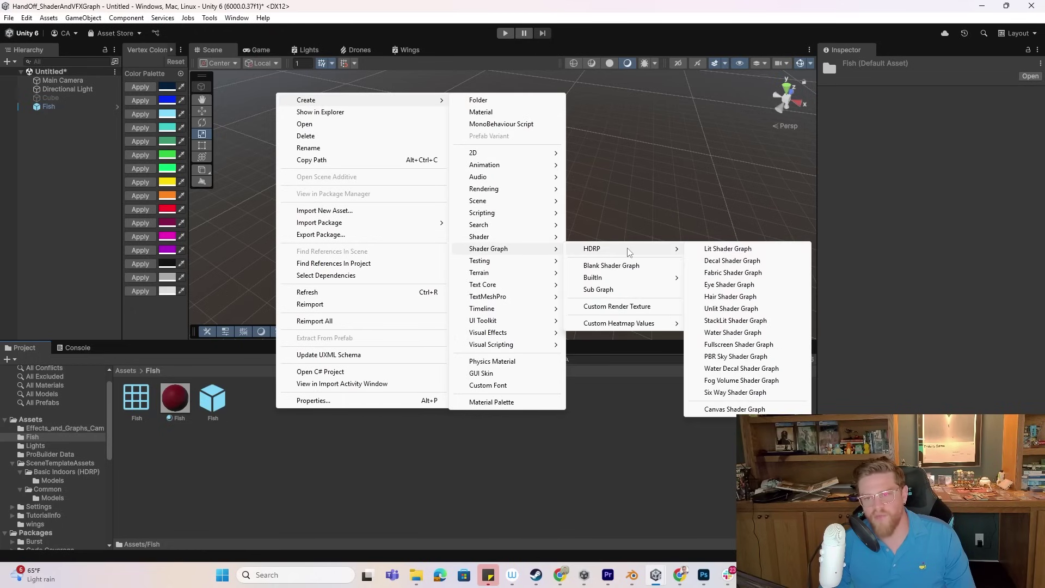
{"action": "left_click", "coordinate": [717, 250]}
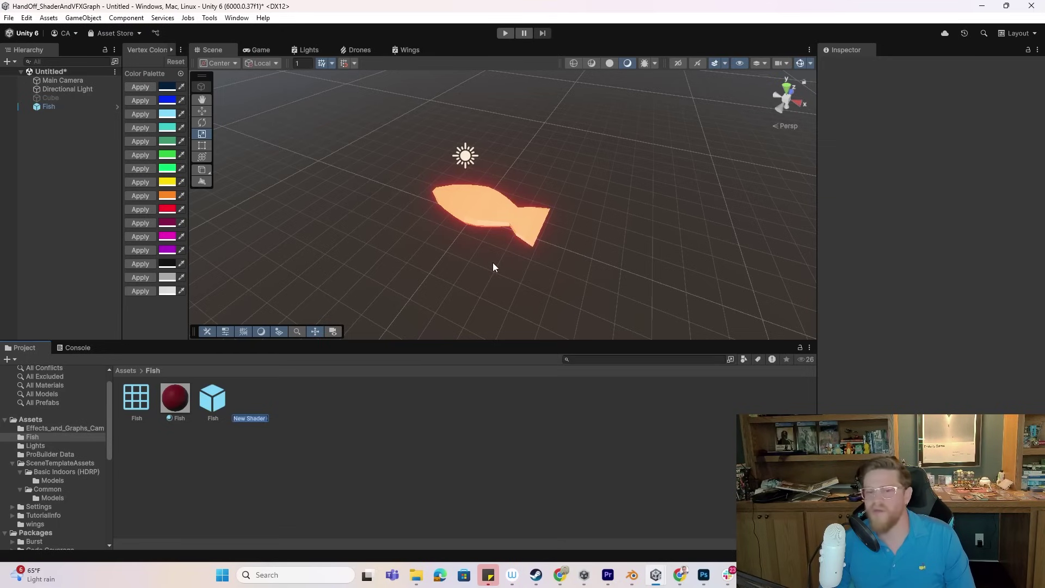
{"action": "type", "text": "Fish"}
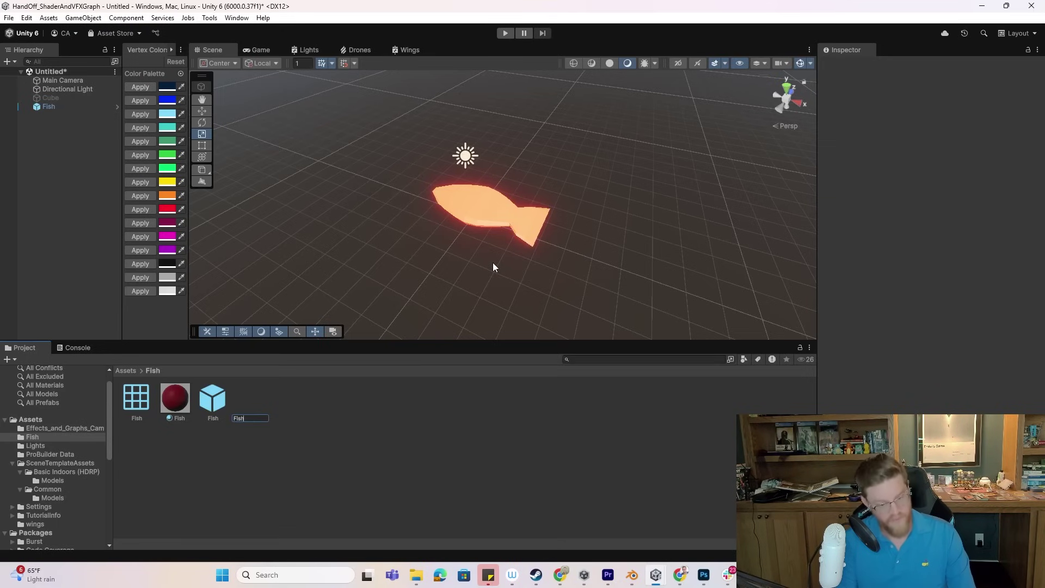
{"action": "key", "text": "Return"}
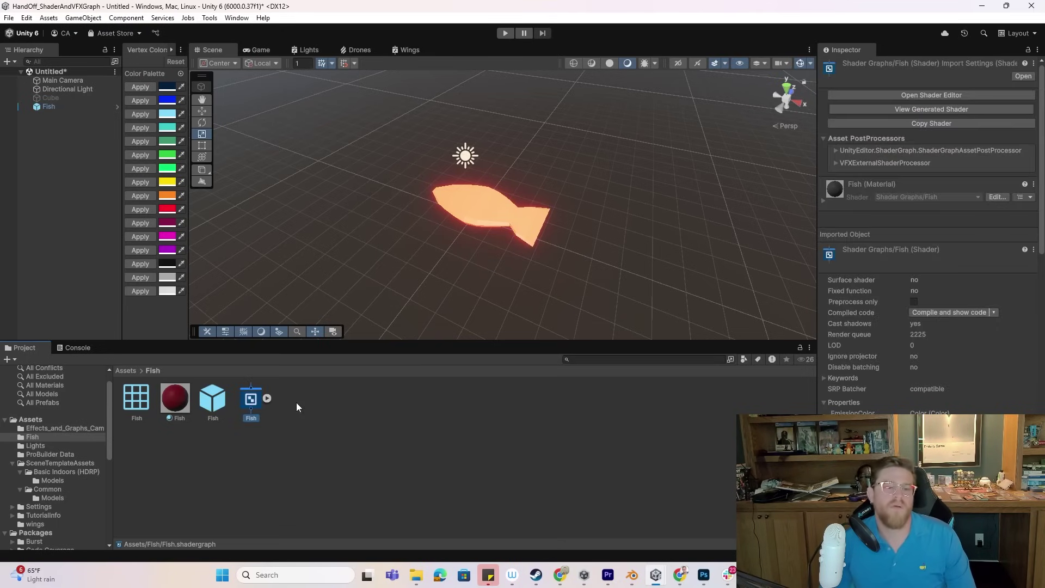
- Open the Fish shader graph for editing and enable Support VFX Graph in its HDRP graph settings
{"action": "double_click", "coordinate": [252, 404]}
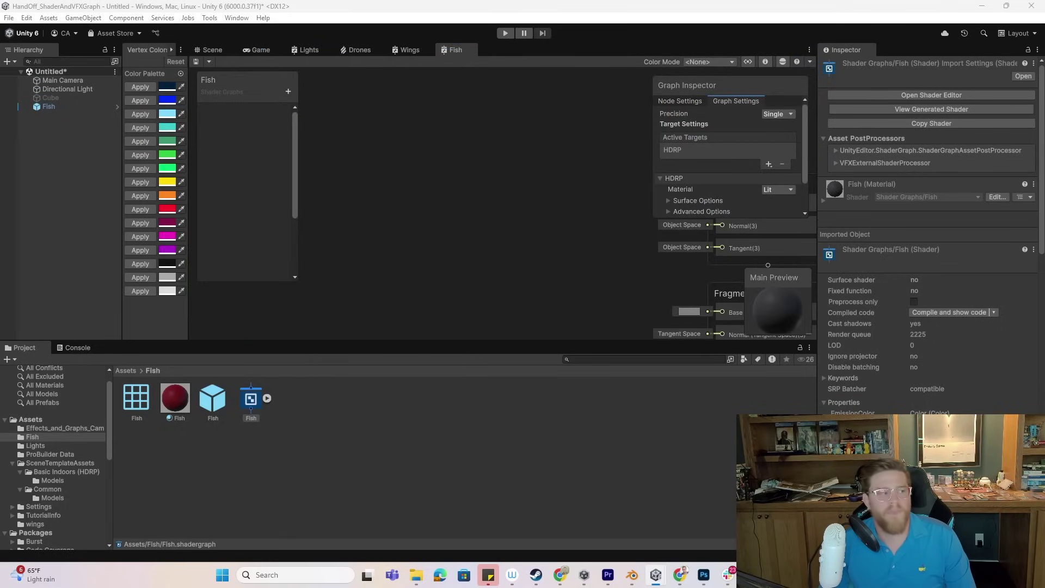
{"action": "scroll", "coordinate": [555, 227], "scroll_direction": "down", "scroll_amount": 5}
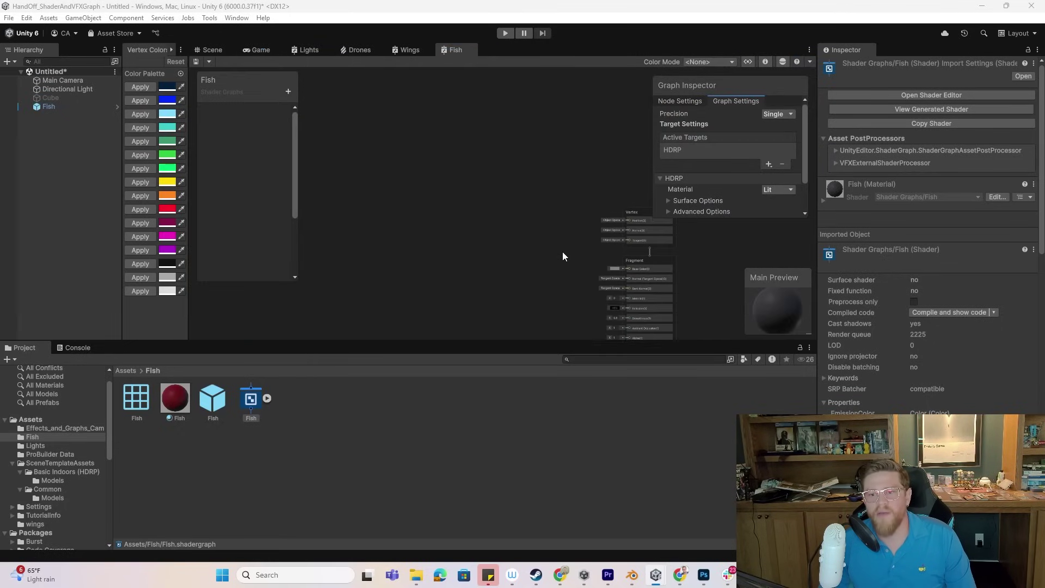
{"action": "middle_click_drag", "start_coordinate": [563, 256], "coordinate": [517, 199]}
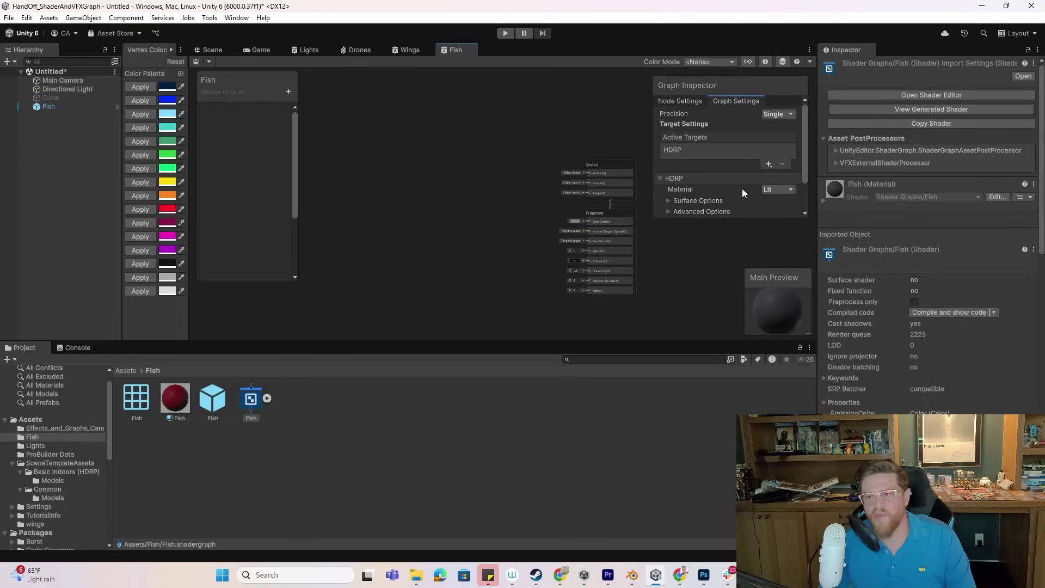
{"action": "scroll", "coordinate": [740, 182], "scroll_direction": "down", "scroll_amount": 3}
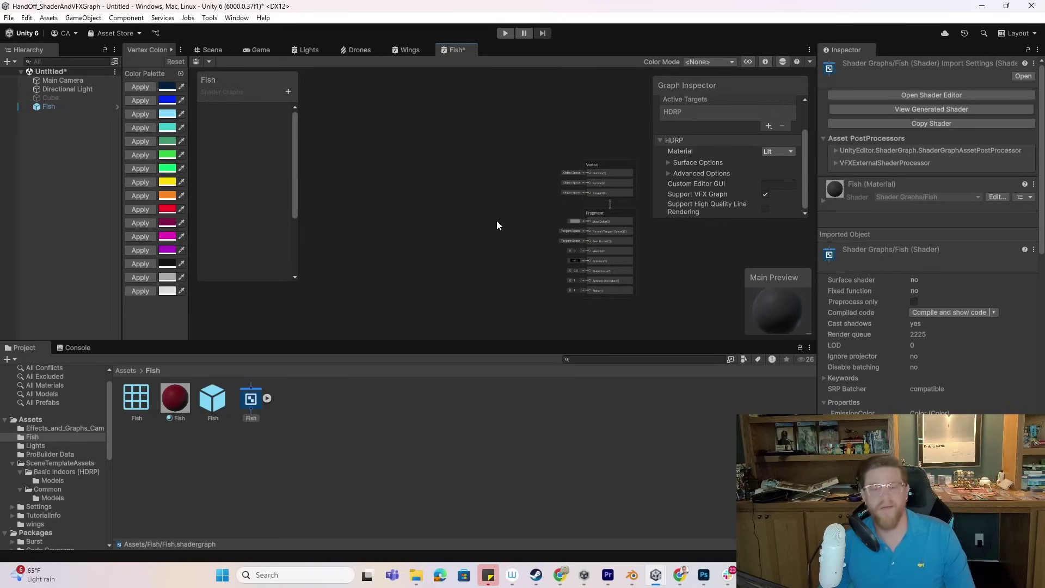
{"action": "scroll", "coordinate": [494, 212], "scroll_direction": "up", "scroll_amount": 3}
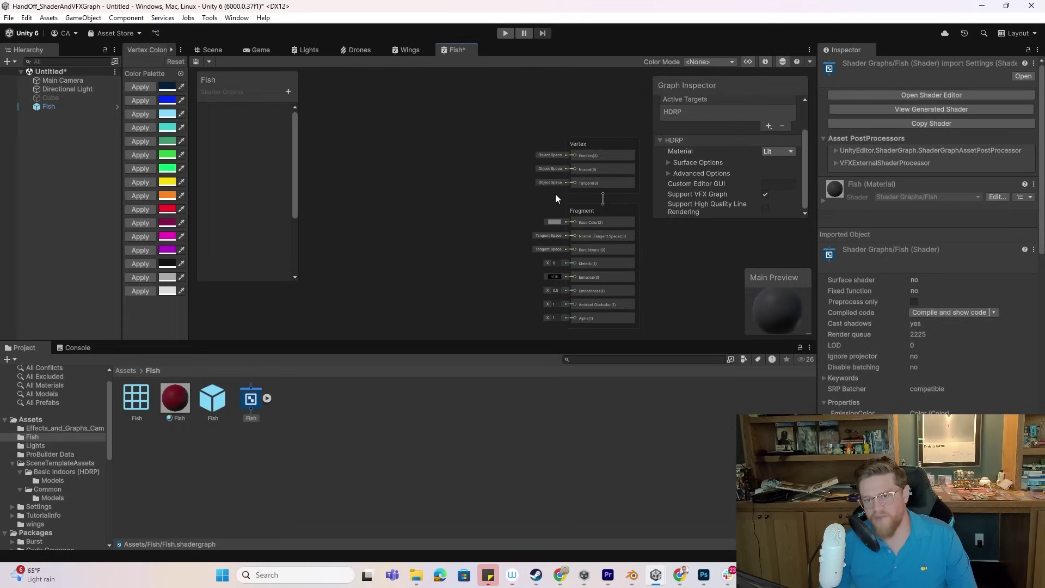
{"action": "middle_click_drag", "start_coordinate": [555, 194], "coordinate": [576, 198]}
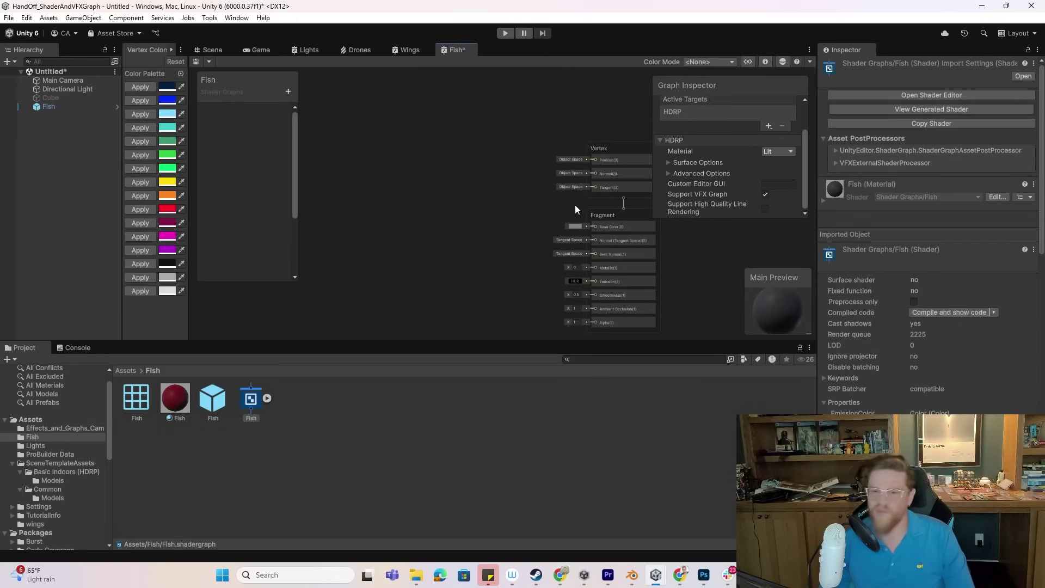
{"action": "scroll", "coordinate": [575, 209], "scroll_direction": "down", "scroll_amount": 1}
{"action": "middle_click_drag", "start_coordinate": [574, 208], "coordinate": [544, 209]}
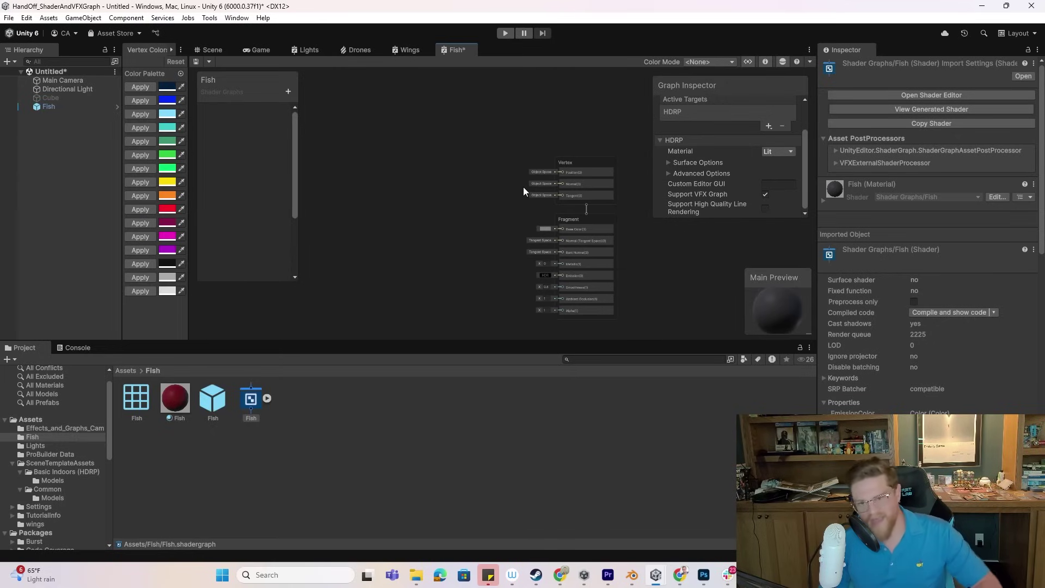
{"action": "scroll", "coordinate": [535, 204], "scroll_direction": "up", "scroll_amount": 4}
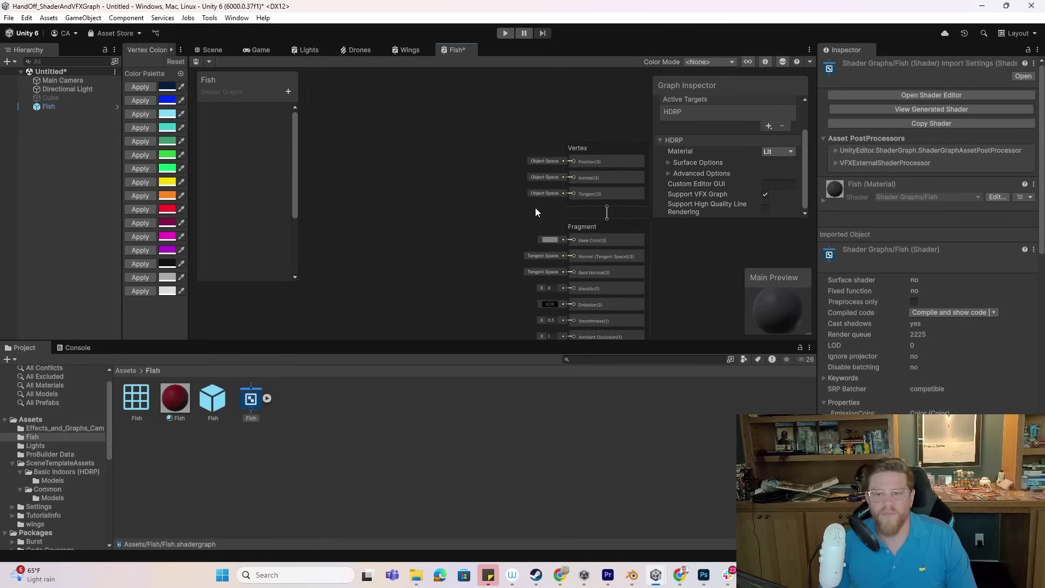
{"action": "scroll", "coordinate": [528, 193], "scroll_direction": "down", "scroll_amount": 2}
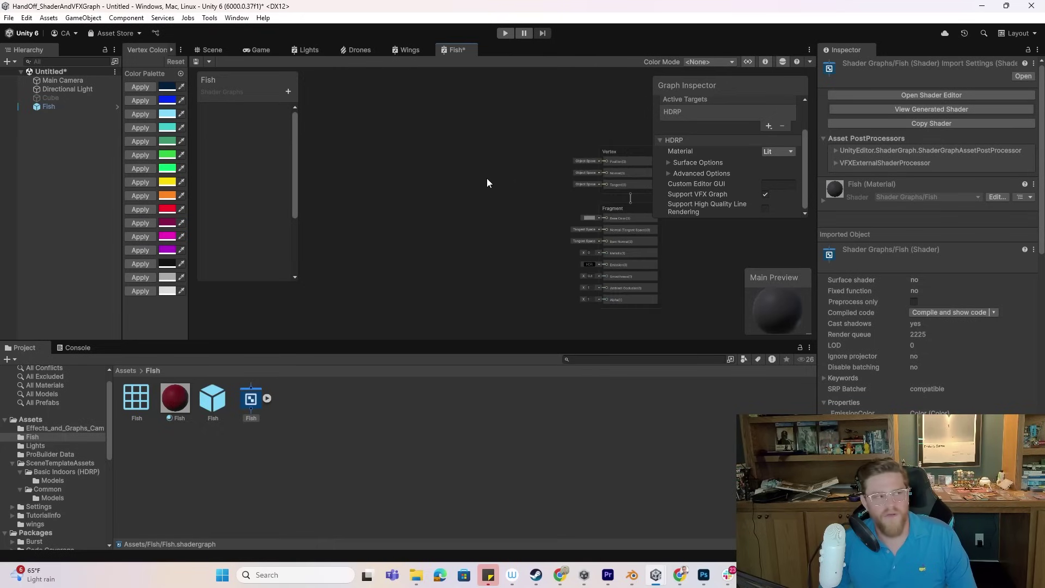
{"action": "right_click", "coordinate": [391, 147]}
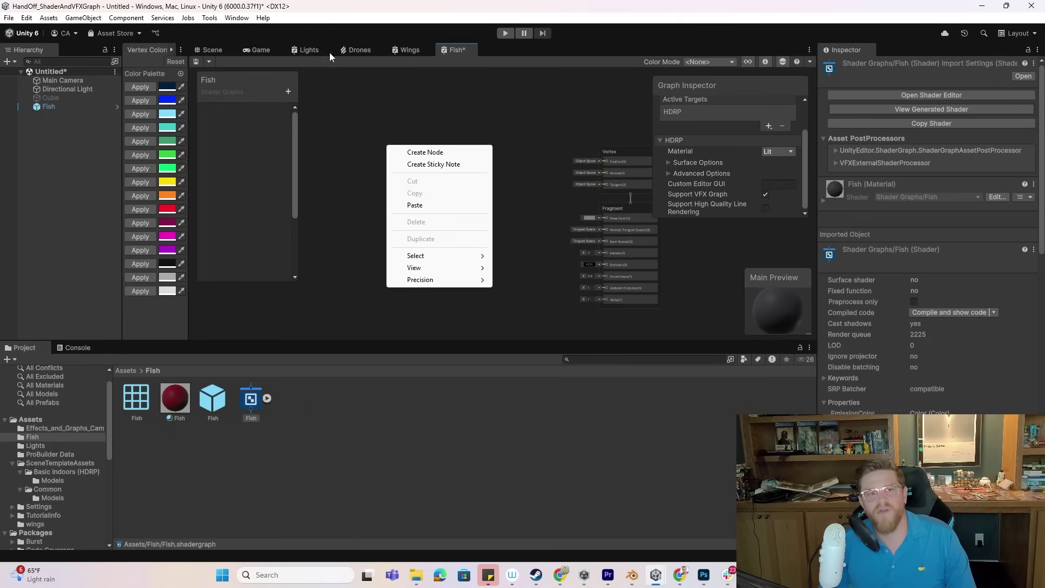
- Return to the Scene view, select the fish with the Move tool, and examine the direction of its axes
{"action": "left_click", "coordinate": [212, 50]}
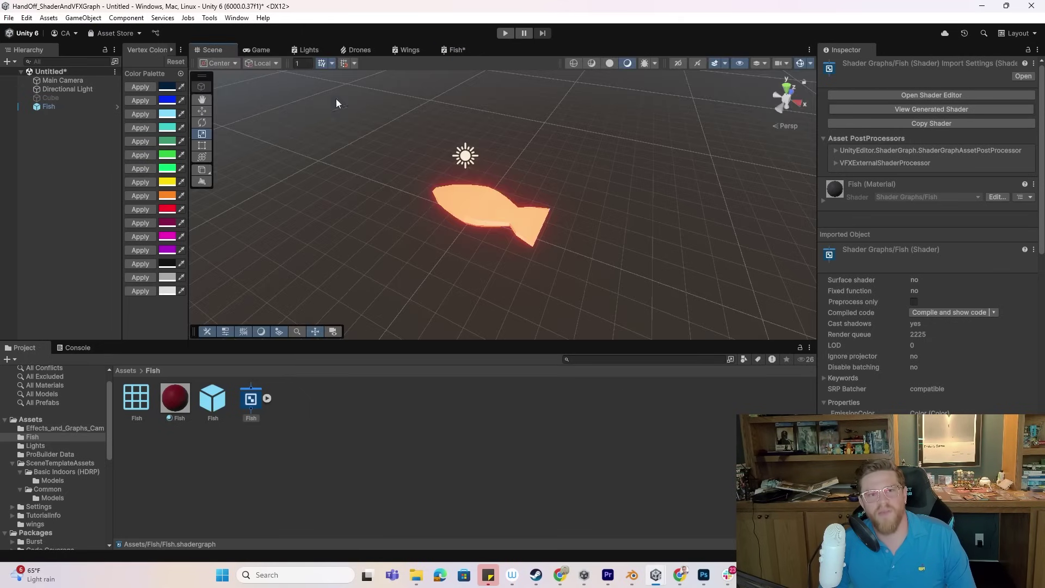
{"action": "left_click", "coordinate": [509, 214]}
{"action": "left_click", "coordinate": [204, 110]}
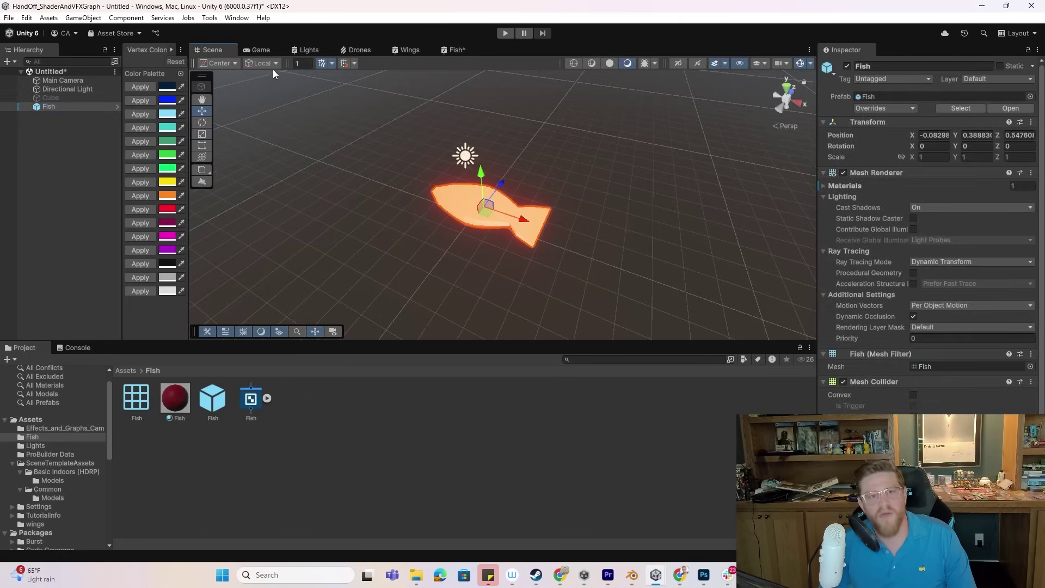
{"action": "left_click", "coordinate": [273, 65]}
{"action": "left_click", "coordinate": [547, 156]}
{"action": "left_click_drag", "start_coordinate": [548, 156], "coordinate": [501, 191], "text": "alt"}
{"action": "left_click", "coordinate": [560, 194]}
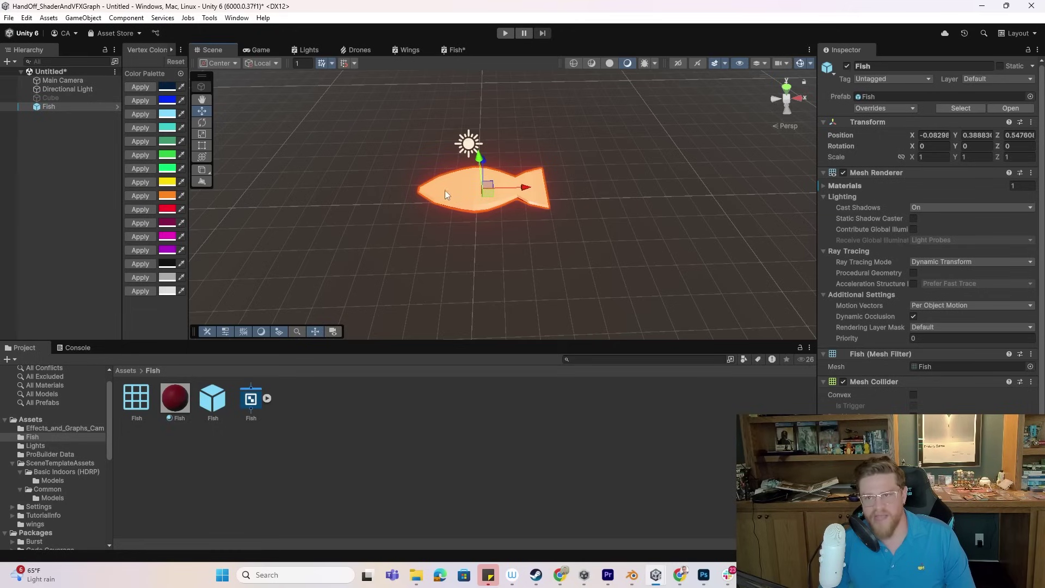
- Add a Position node to the Fish shader graph and set its space to Object
{"action": "left_click", "coordinate": [451, 50]}
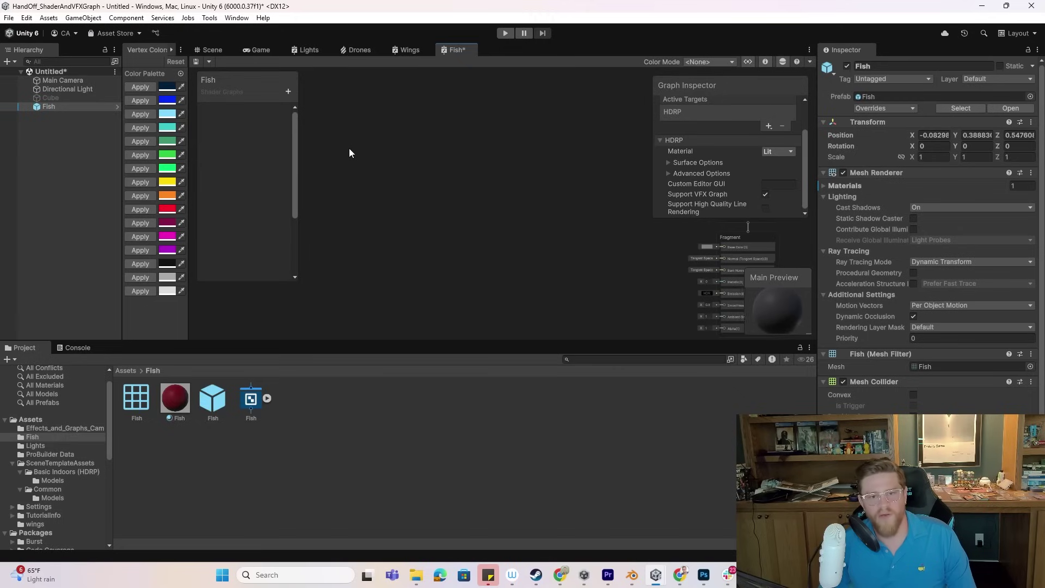
{"action": "right_click", "coordinate": [365, 149]}
{"action": "left_click", "coordinate": [394, 156]}
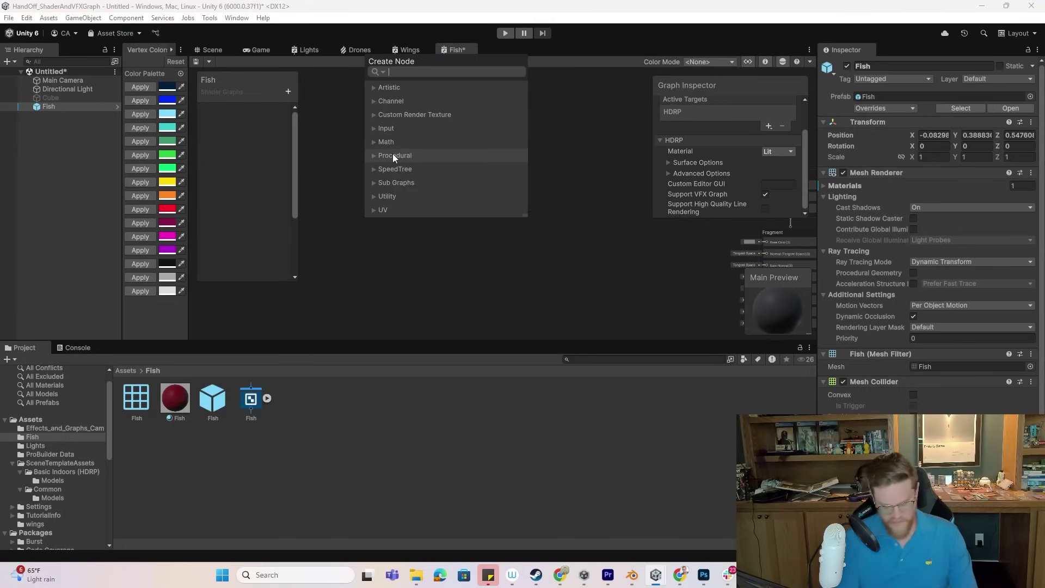
{"action": "type", "text": "position"}
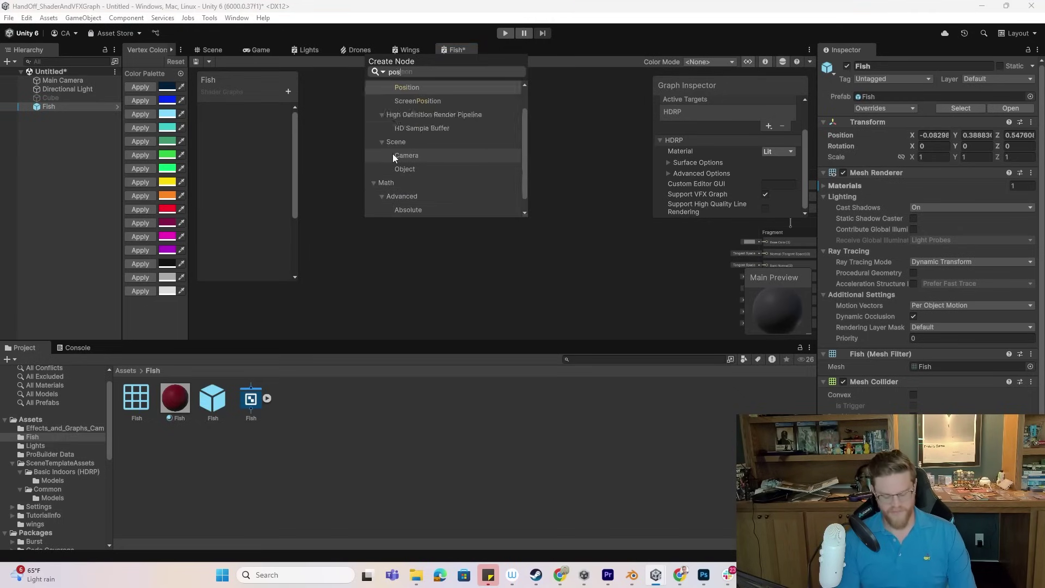
{"action": "left_click", "coordinate": [414, 115]}
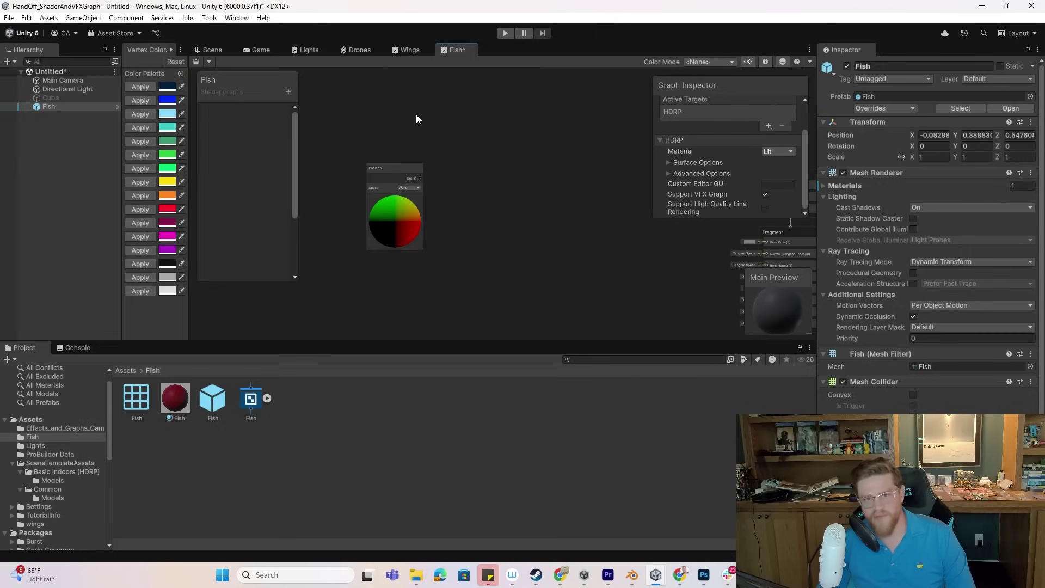
{"action": "left_click_drag", "start_coordinate": [401, 172], "coordinate": [373, 134]}
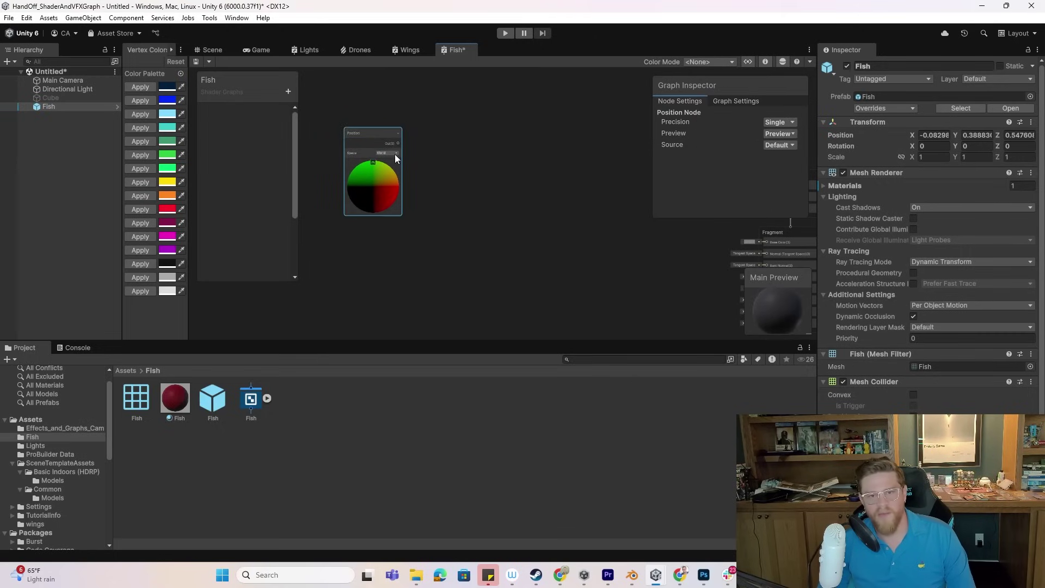
{"action": "left_click", "coordinate": [393, 153]}
{"action": "left_click", "coordinate": [409, 163]}
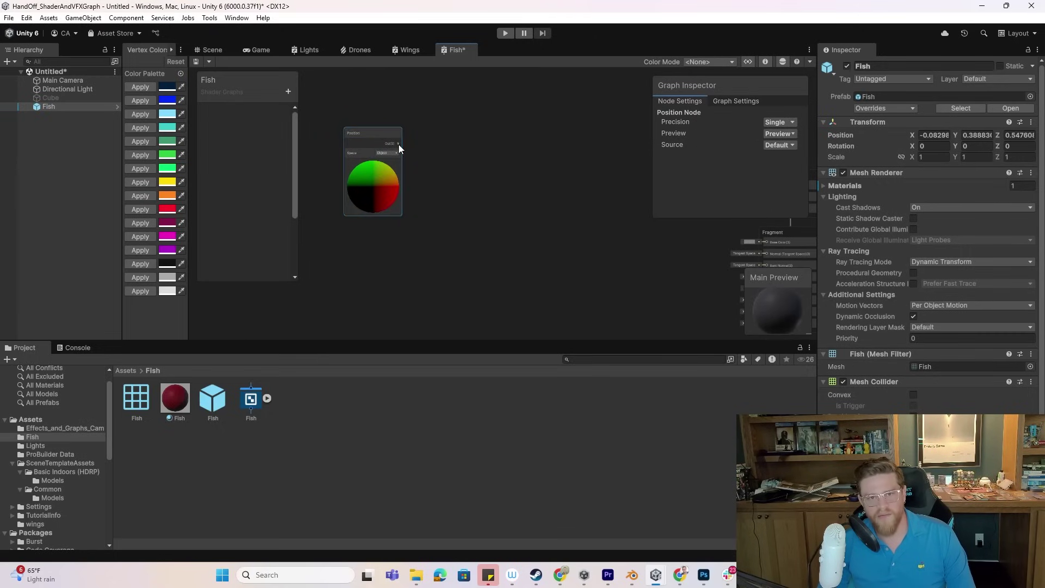
- Add a Split node fed by the Position node's output and place it beside that node
{"action": "left_click_drag", "start_coordinate": [442, 149], "coordinate": [453, 149]}
{"action": "type", "text": "split"}
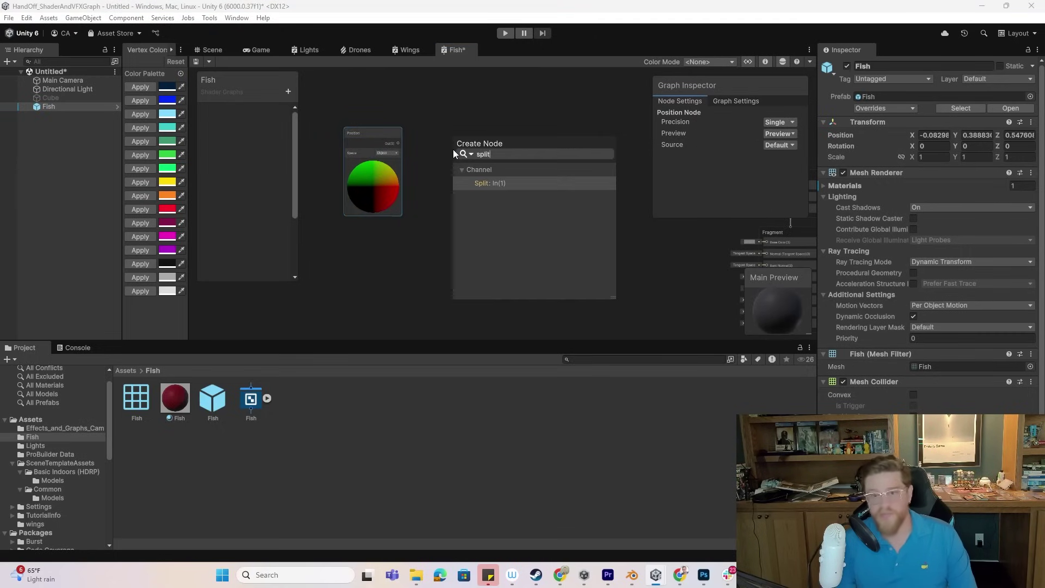
{"action": "key", "text": "Return"}
{"action": "left_click_drag", "start_coordinate": [455, 147], "coordinate": [446, 133]}
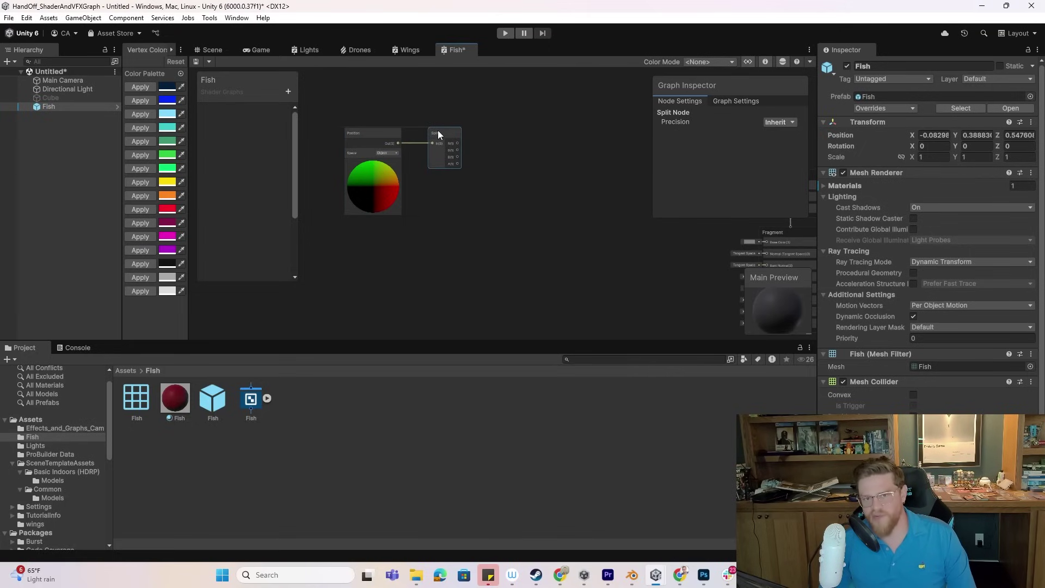
- Add an Add node with the Split node's R output connected to its A input, and place it below the Split node
{"action": "scroll", "coordinate": [455, 144], "scroll_direction": "up", "scroll_amount": 1}
{"action": "scroll", "coordinate": [455, 145], "scroll_direction": "up", "scroll_amount": 1}
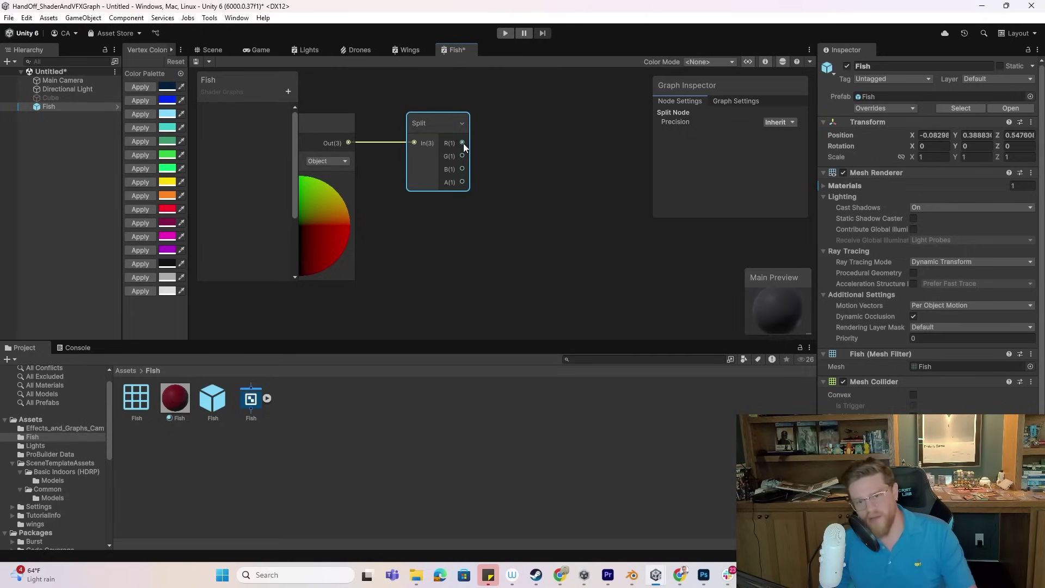
{"action": "left_click_drag", "start_coordinate": [462, 143], "coordinate": [522, 153]}
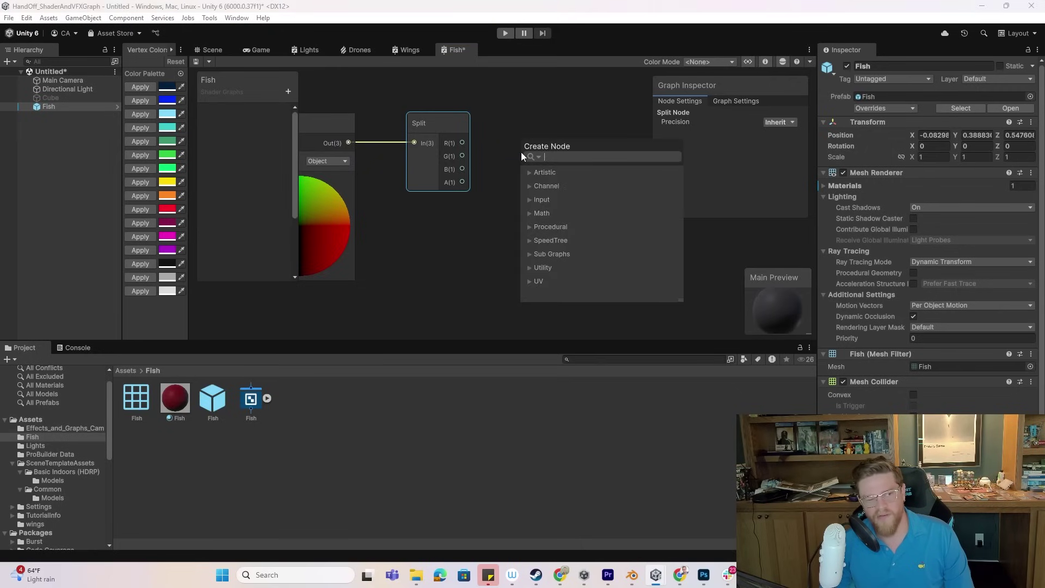
{"action": "type", "text": "add"}
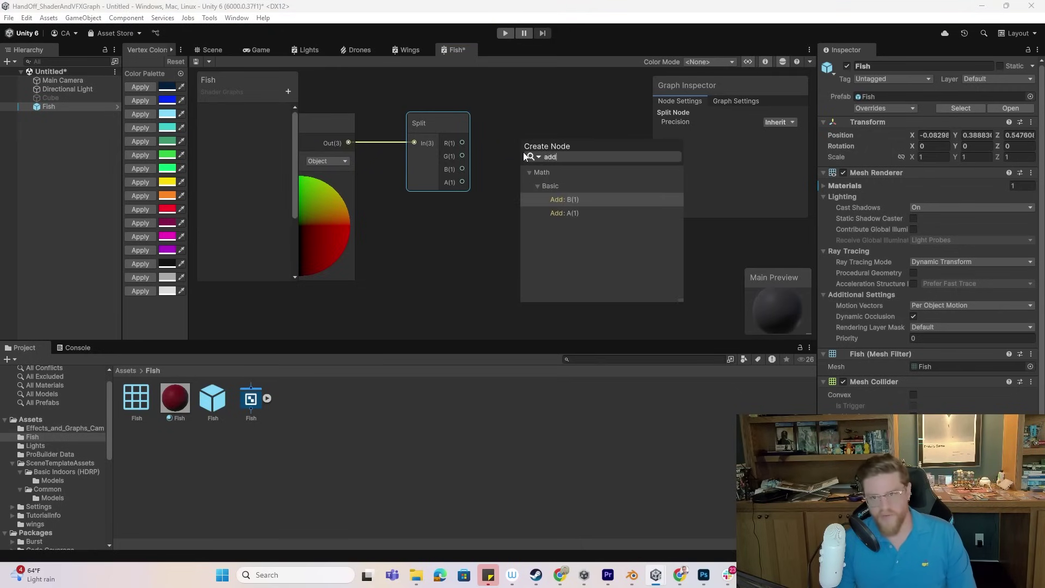
{"action": "key", "text": "Down"}
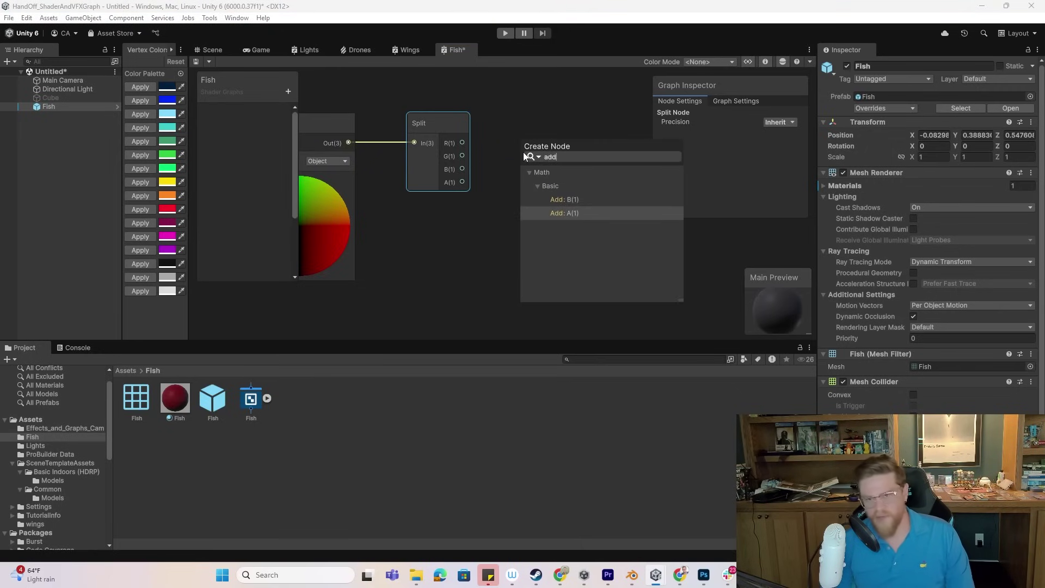
{"action": "key", "text": "Return"}
{"action": "left_click_drag", "start_coordinate": [550, 148], "coordinate": [577, 236]}
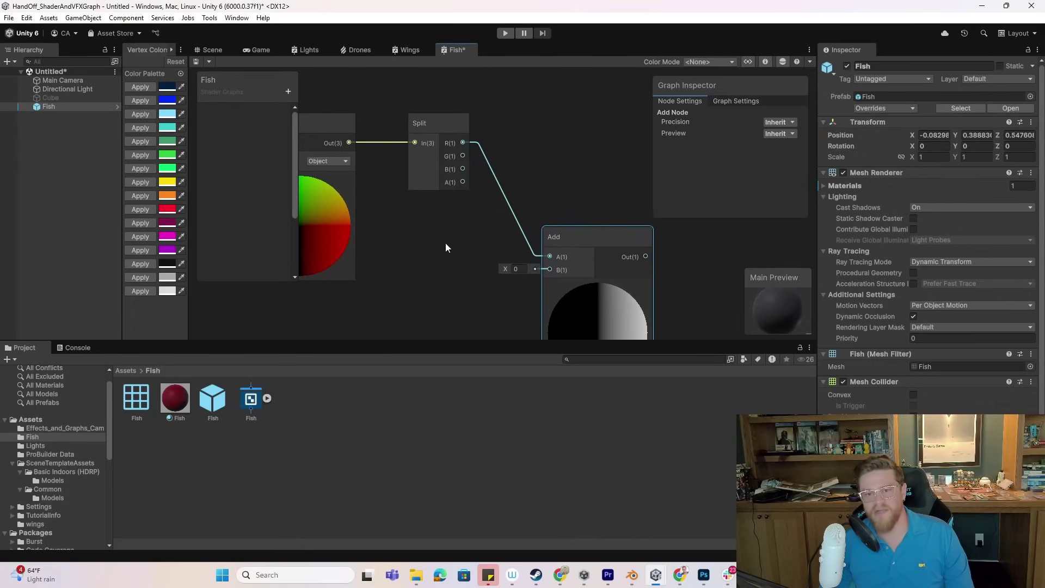
- Add a Time node to the graph below the Position node
{"action": "middle_click_drag", "start_coordinate": [445, 243], "coordinate": [474, 161]}
{"action": "scroll", "coordinate": [495, 244], "scroll_direction": "down", "scroll_amount": 2}
{"action": "middle_click_drag", "start_coordinate": [495, 244], "coordinate": [515, 231]}
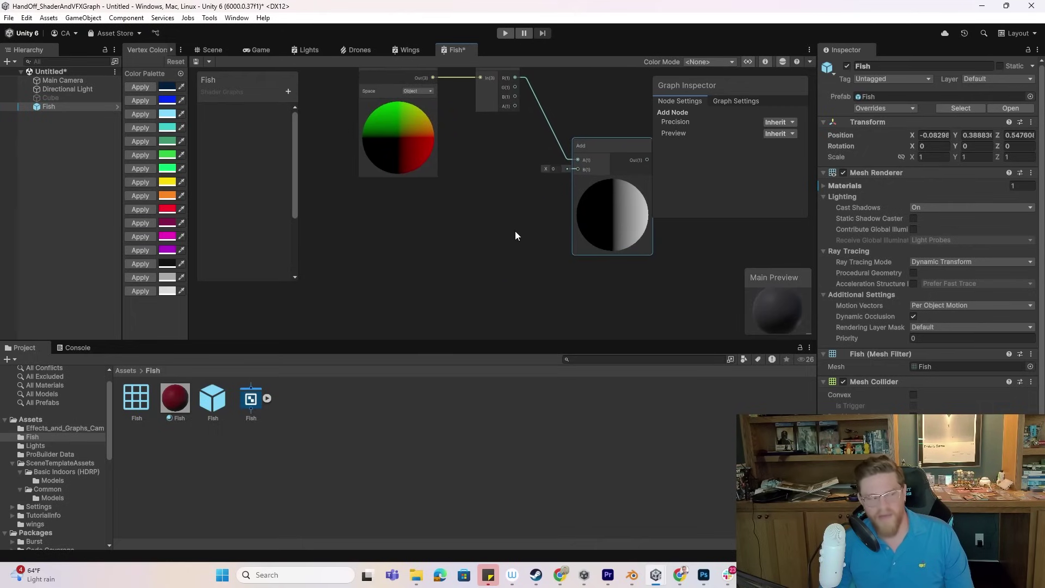
{"action": "right_click", "coordinate": [330, 220]}
{"action": "left_click", "coordinate": [352, 226]}
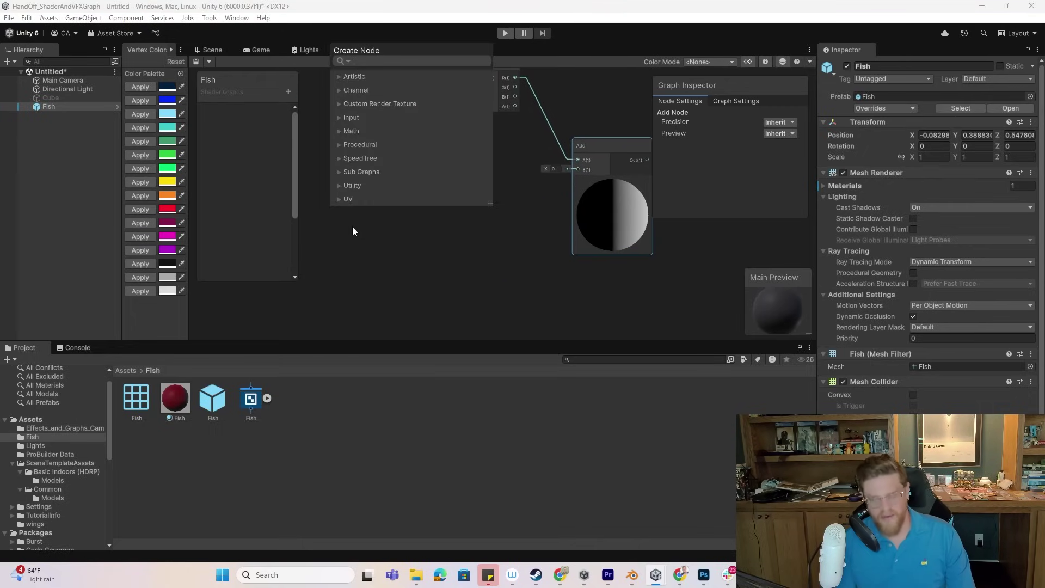
{"action": "type", "text": "time"}
{"action": "key", "text": "Return"}
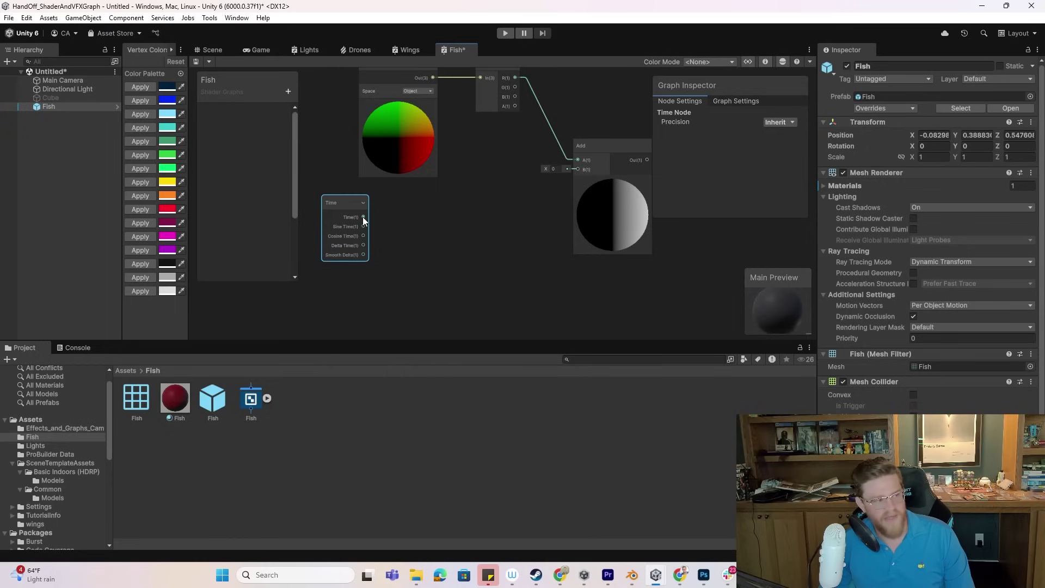
- Add a Multiply node with the Time node's Time output connected to its A input
{"action": "left_click_drag", "start_coordinate": [362, 216], "coordinate": [422, 227]}
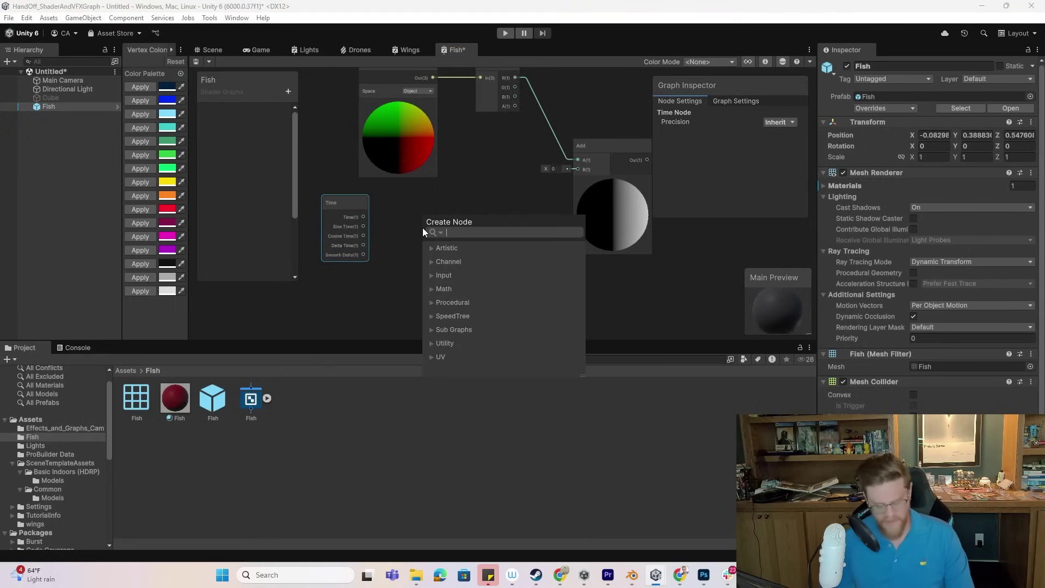
{"action": "type", "text": "multiply"}
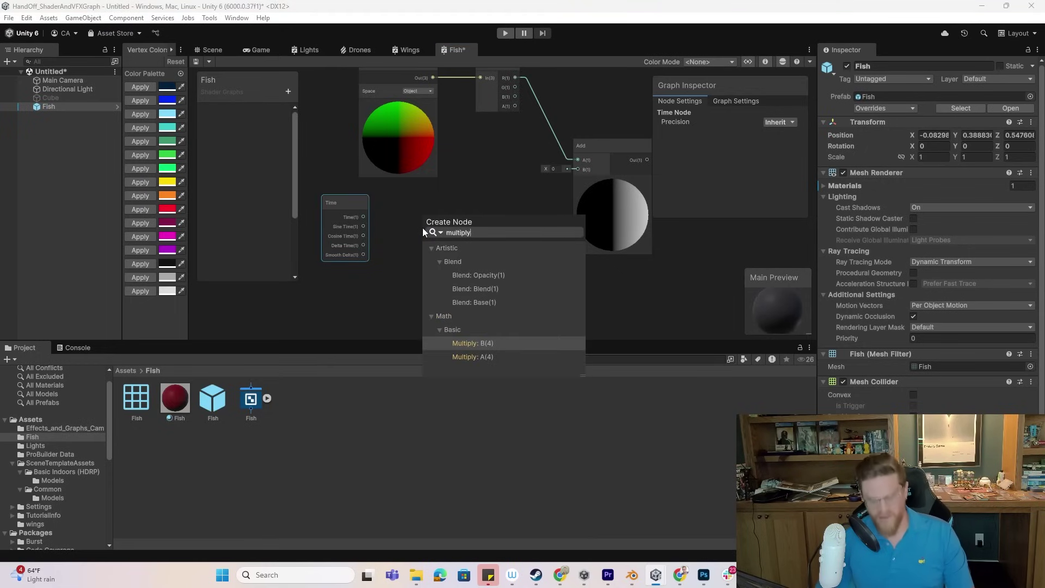
{"action": "key", "text": "Down"}
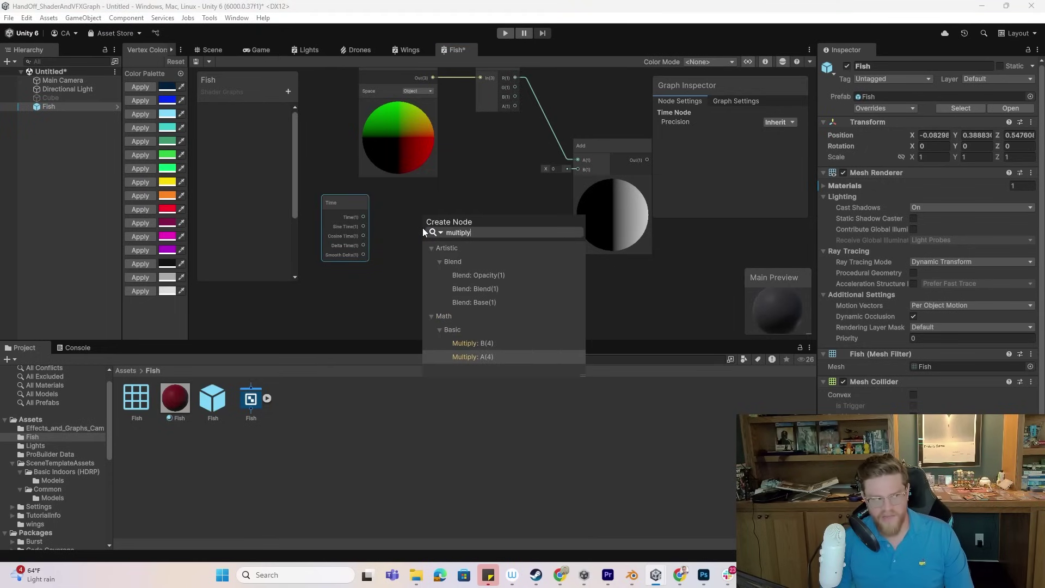
{"action": "key", "text": "Return"}
- Create a Float property named FishSpeed in the shader graph
{"action": "left_click", "coordinate": [287, 92]}
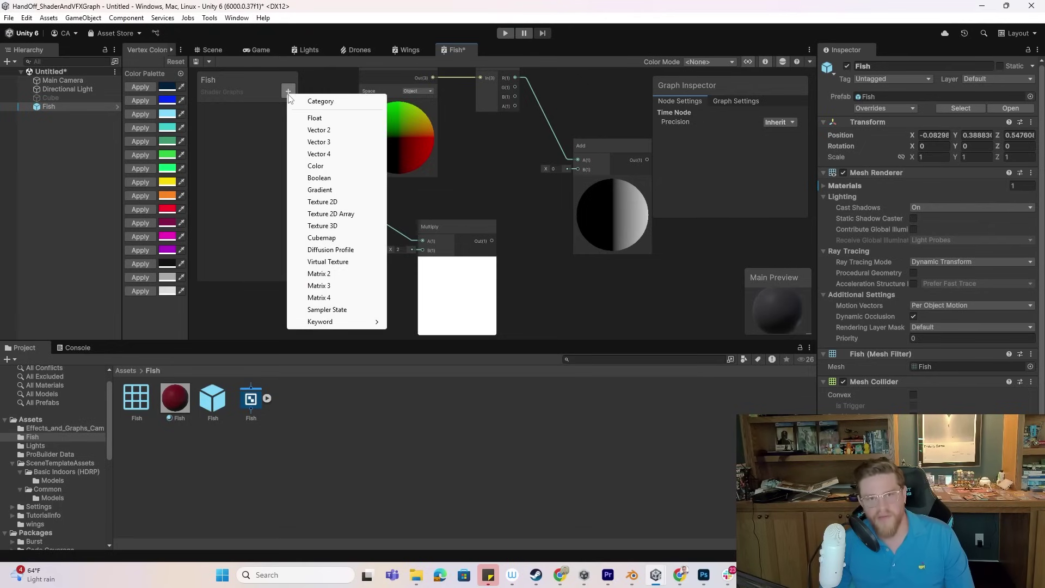
{"action": "left_click", "coordinate": [322, 118]}
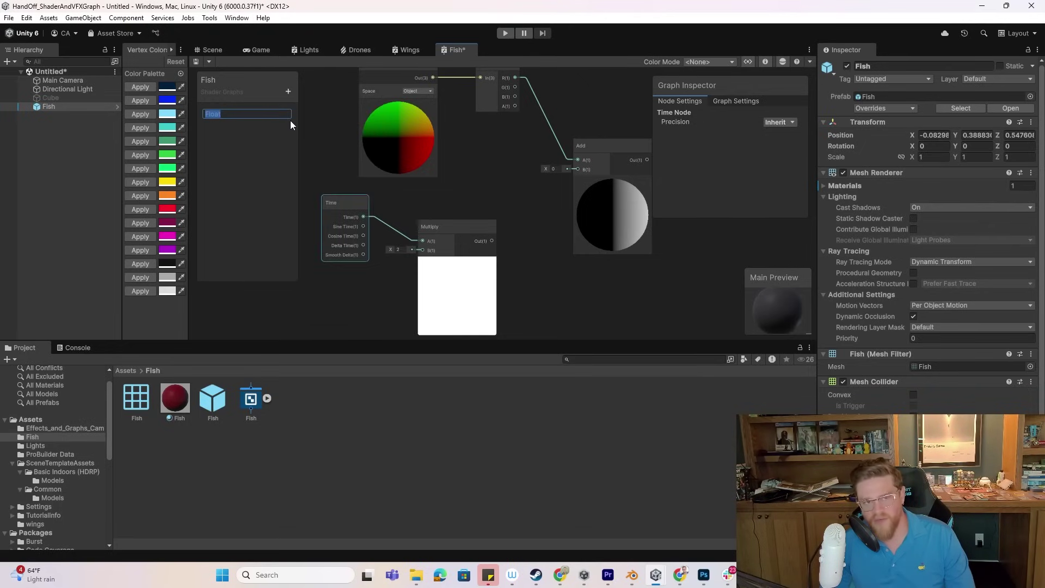
{"action": "type", "text": "F"}
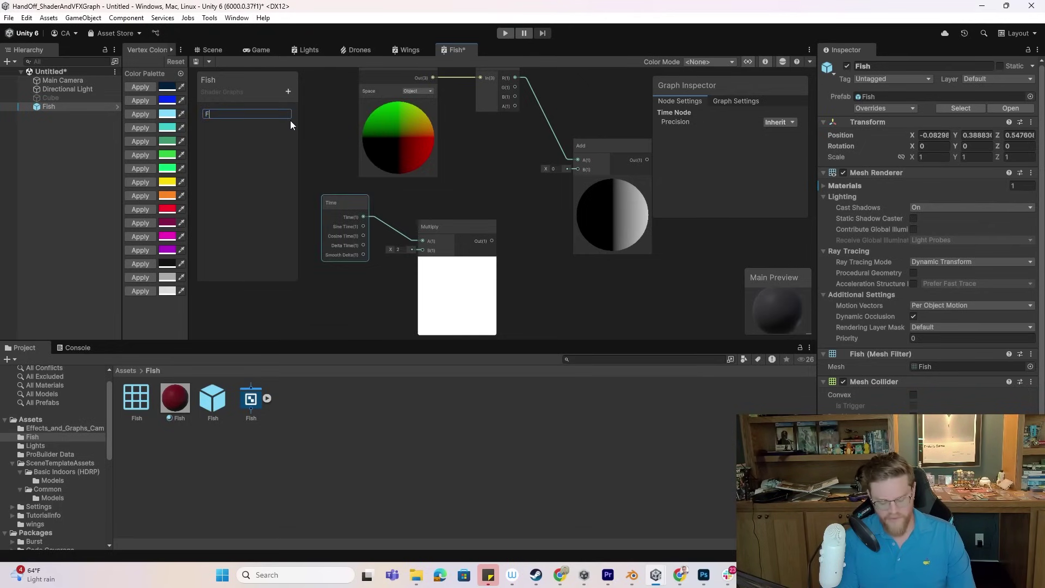
{"action": "type", "text": "ishSpeed"}
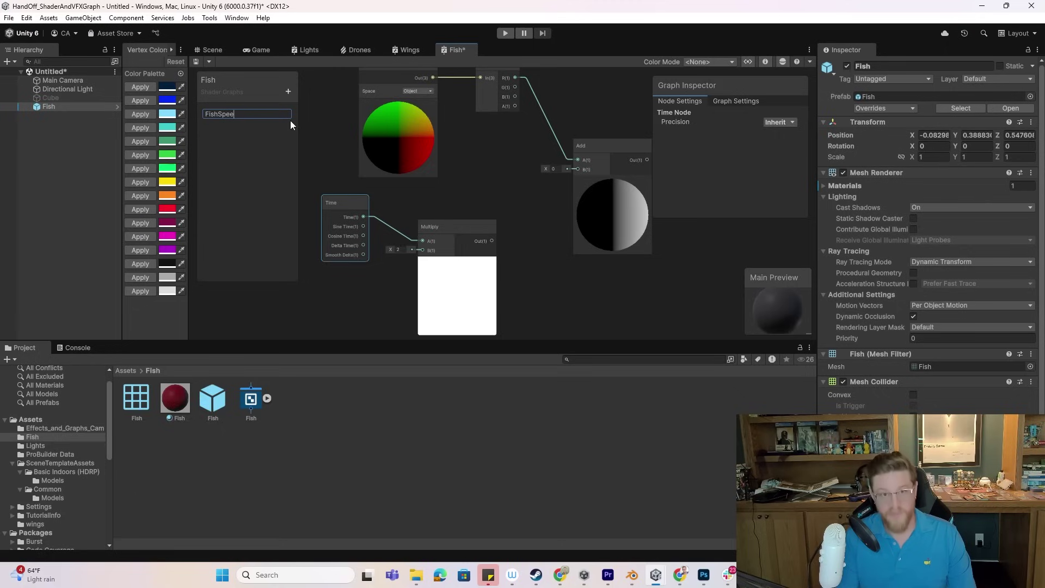
{"action": "key", "text": "Return"}
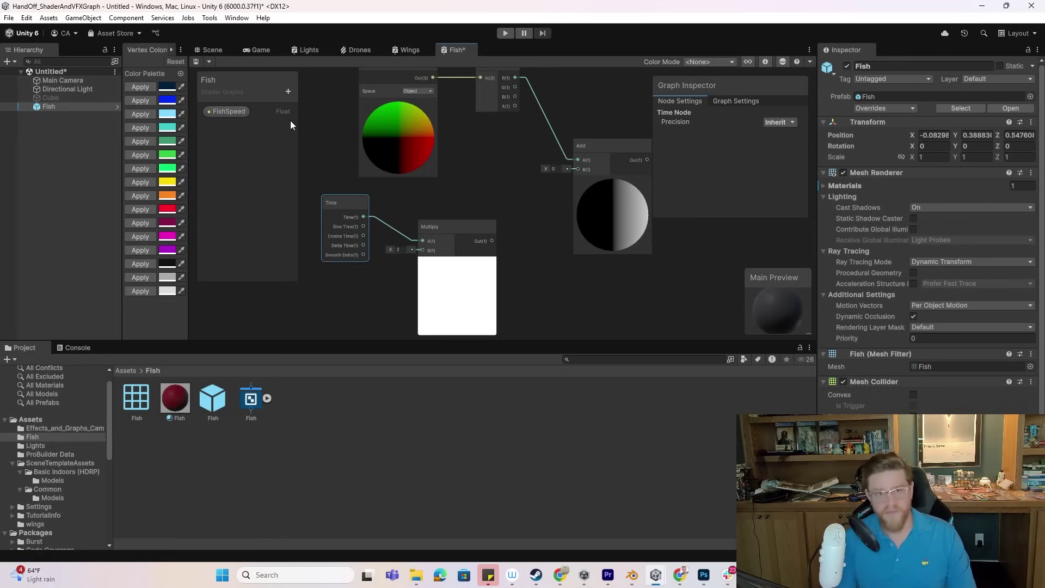
- Place a FishSpeed node below the Time node, connected to the Multiply node's B input, and set its default value to 5
{"action": "left_click", "coordinate": [229, 112]}
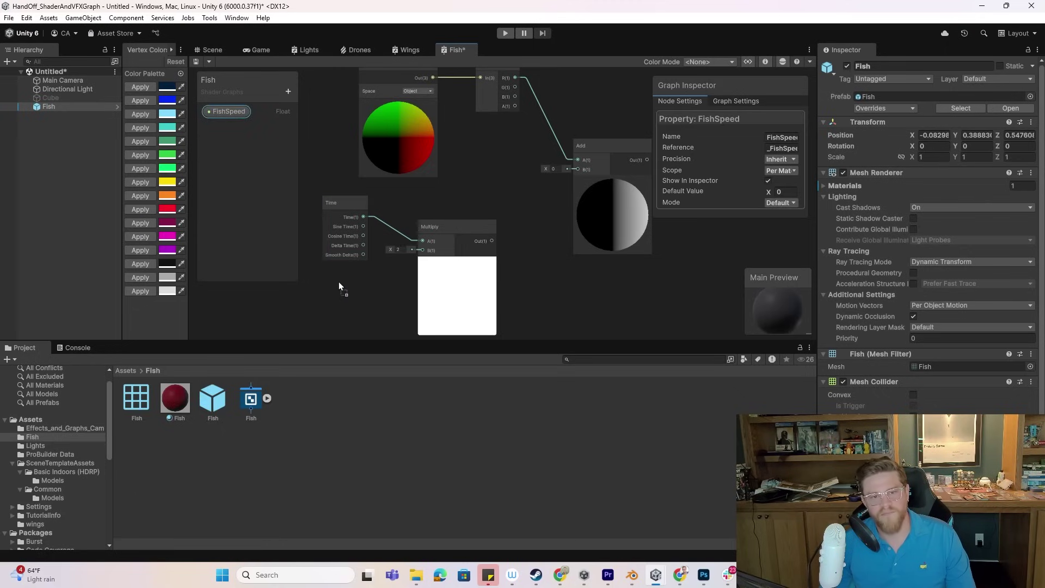
{"action": "left_click_drag", "start_coordinate": [339, 282], "coordinate": [423, 237]}
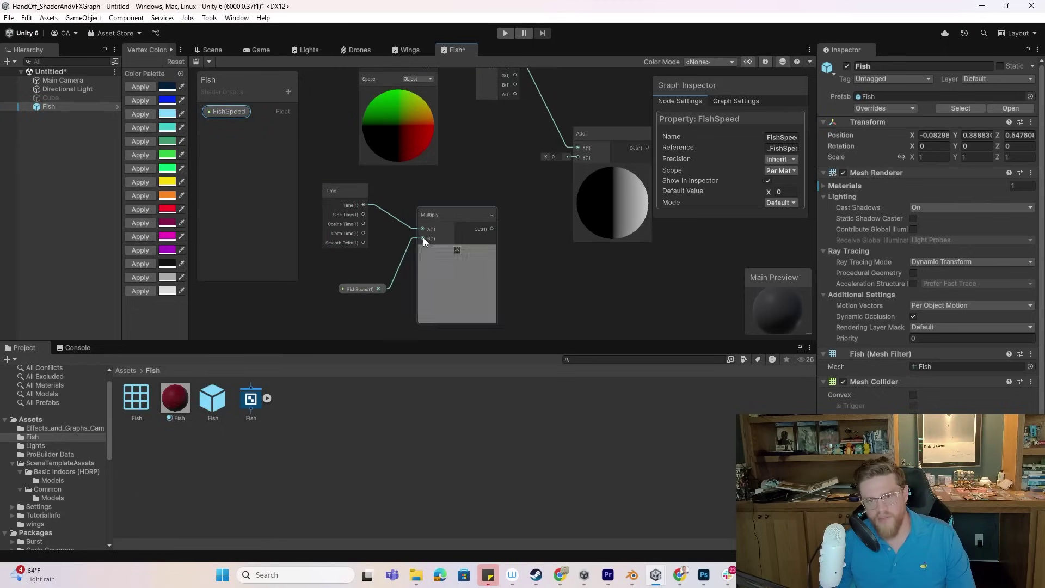
{"action": "left_click", "coordinate": [360, 289]}
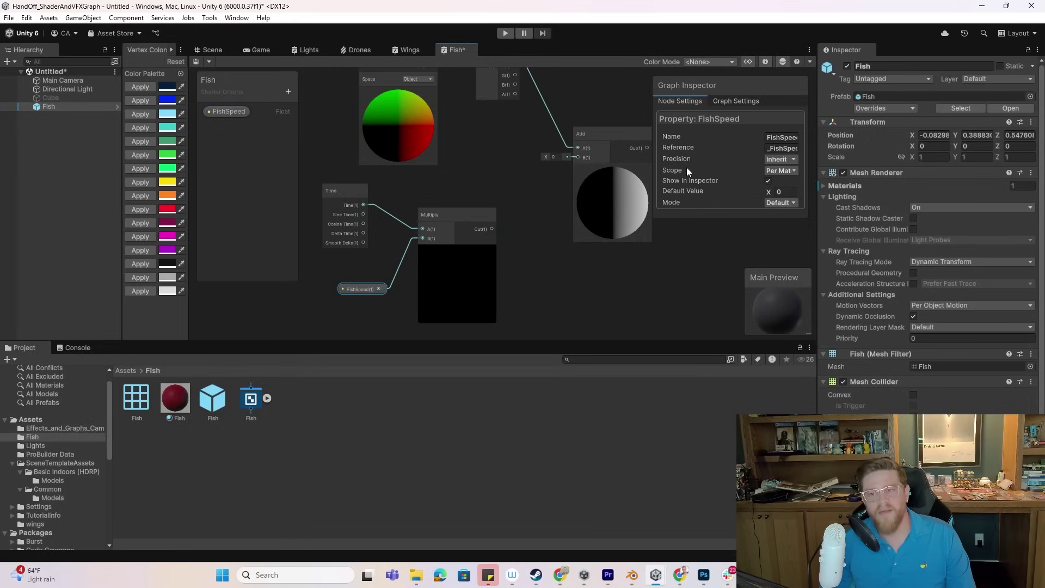
{"action": "left_click", "coordinate": [778, 191]}
{"action": "type", "text": "5"}
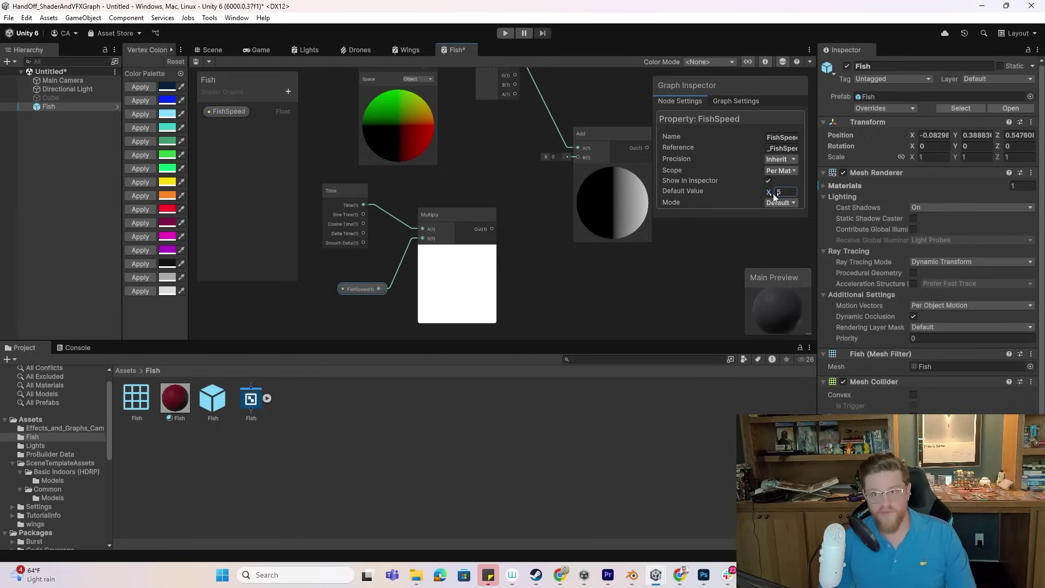
{"action": "left_click_drag", "start_coordinate": [362, 289], "coordinate": [343, 255]}
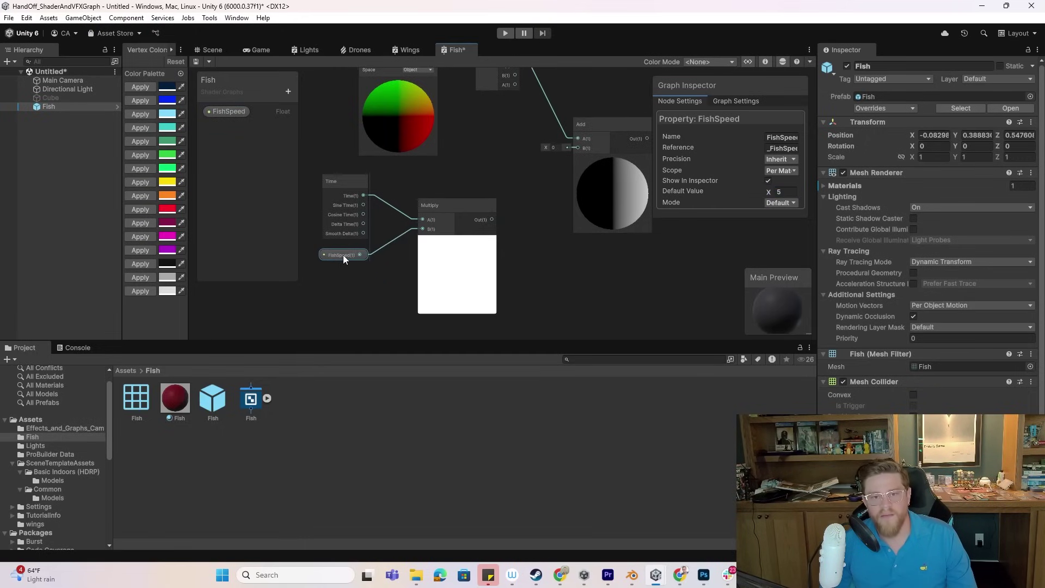
- Connect the Multiply node's output to the Add node's B input and move the Add node closer to it
{"action": "left_click_drag", "start_coordinate": [449, 206], "coordinate": [577, 148]}
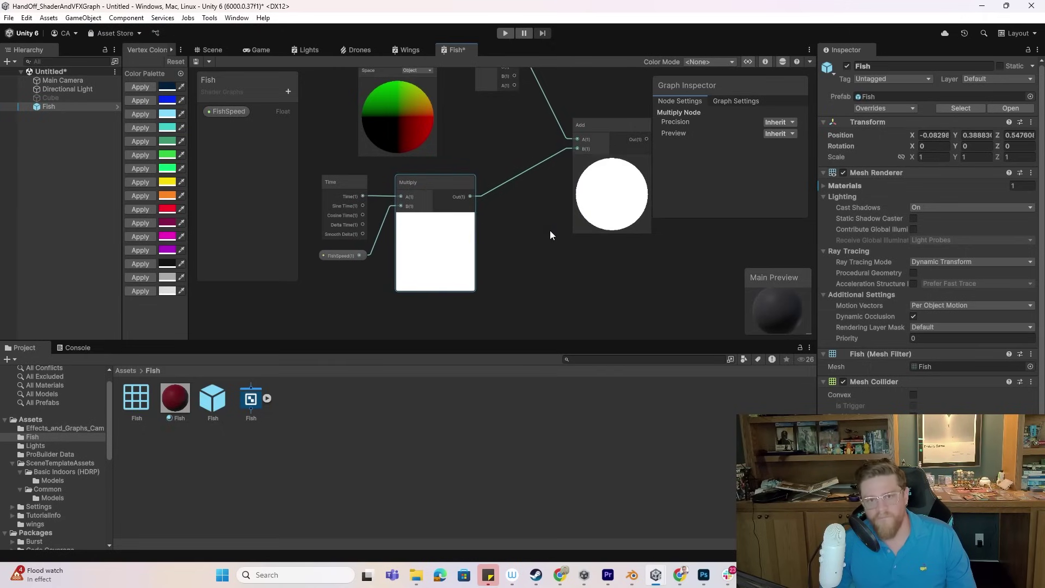
{"action": "middle_click_drag", "start_coordinate": [549, 230], "coordinate": [492, 266]}
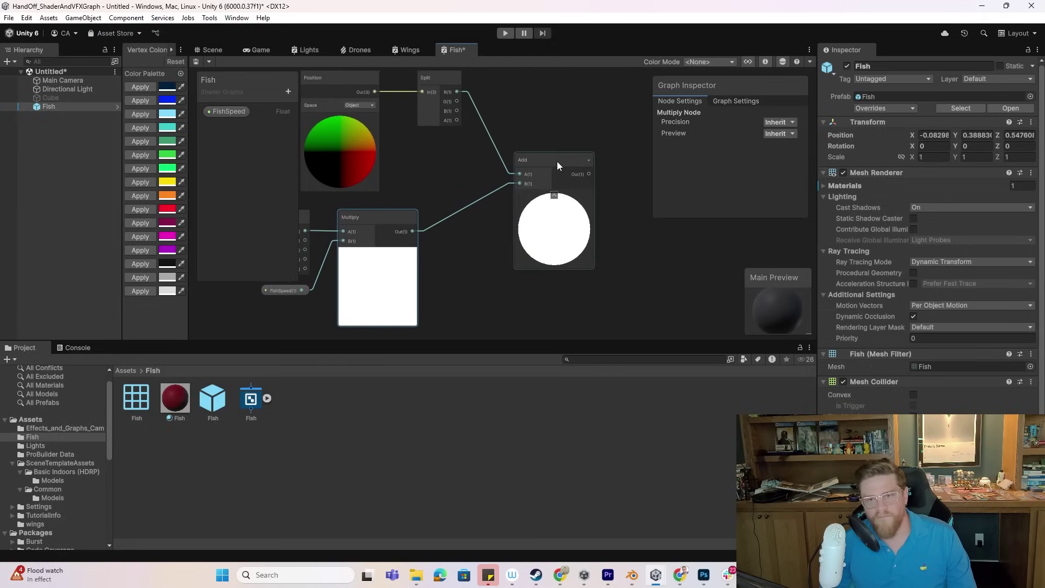
{"action": "left_click_drag", "start_coordinate": [557, 161], "coordinate": [541, 158]}
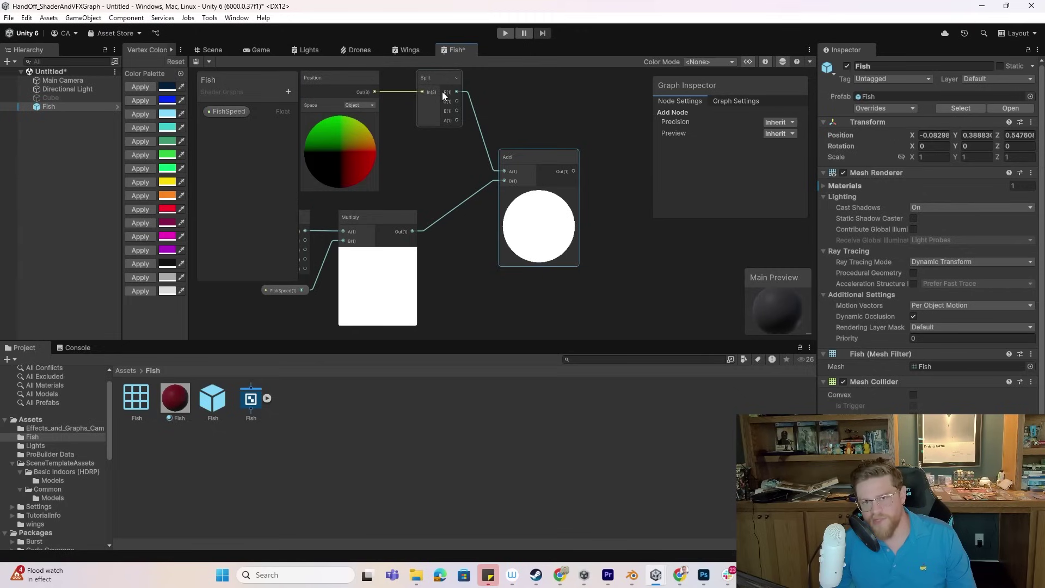
- Add a Sine node fed by the Add node's output and place it beside that node
{"action": "left_click_drag", "start_coordinate": [574, 171], "coordinate": [623, 210]}
{"action": "type", "text": "sine"}
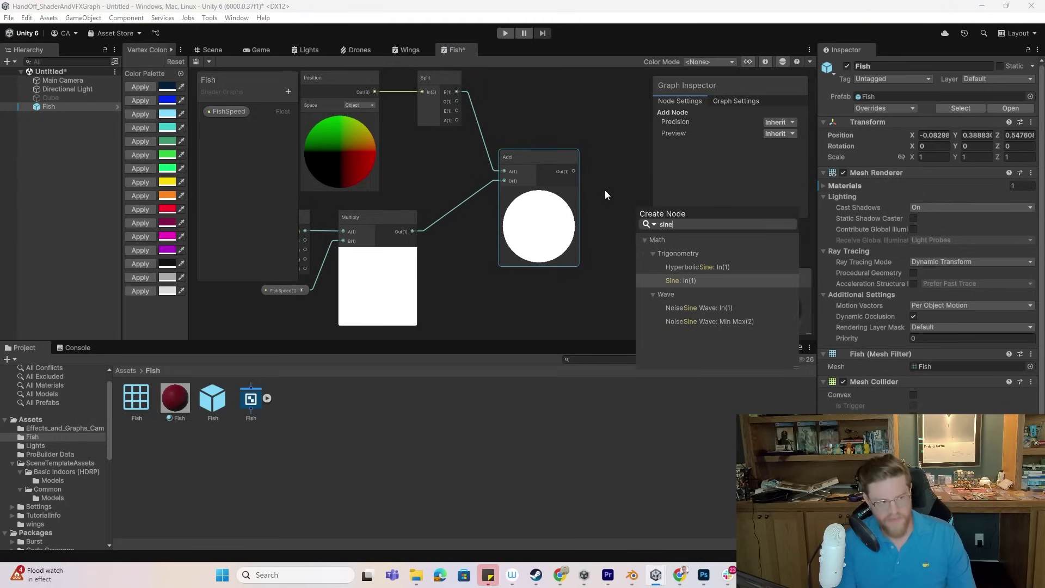
{"action": "key", "text": "Return"}
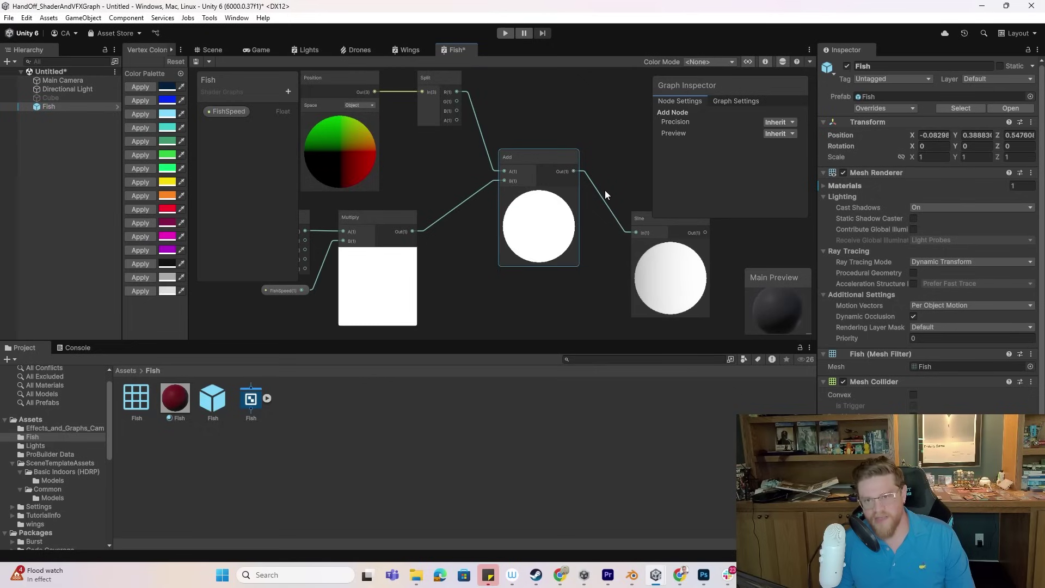
{"action": "left_click_drag", "start_coordinate": [645, 221], "coordinate": [616, 181]}
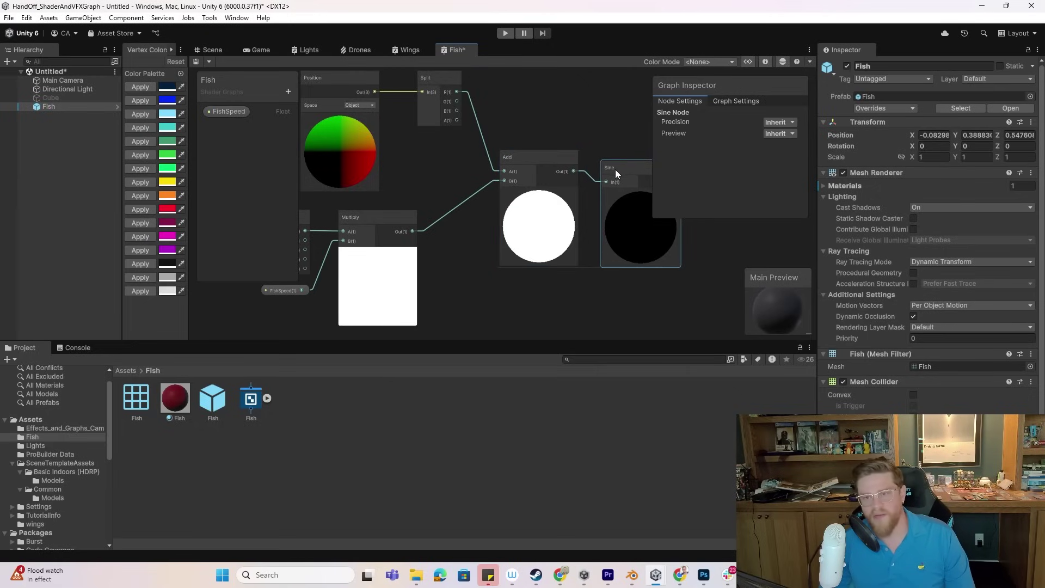
{"action": "middle_click_drag", "start_coordinate": [665, 319], "coordinate": [529, 328]}
{"action": "left_click_drag", "start_coordinate": [501, 181], "coordinate": [498, 175]}
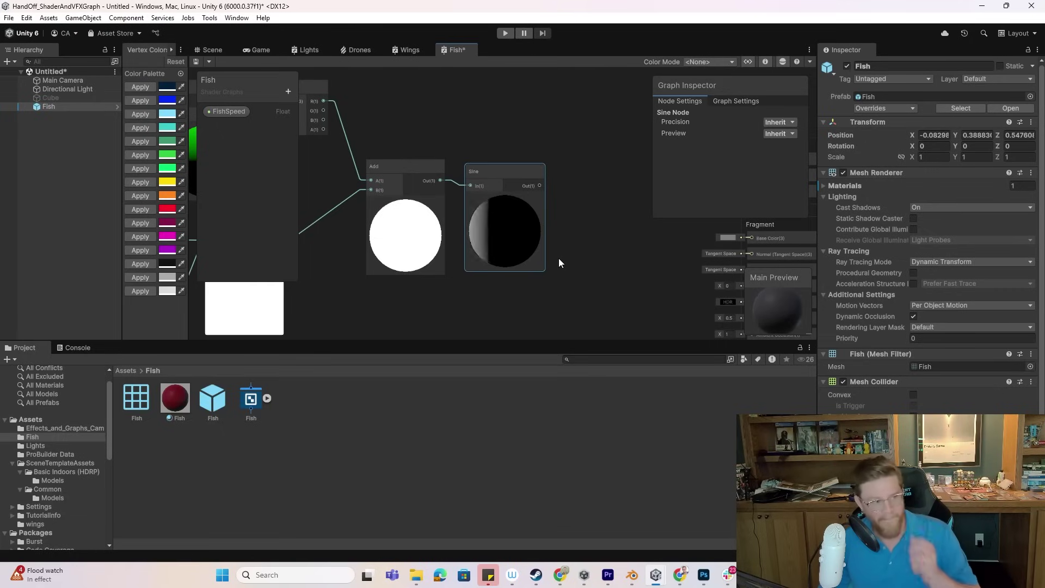
- Add a second Multiply node with the Sine node's output connected to its A input
{"action": "left_click_drag", "start_coordinate": [539, 186], "coordinate": [590, 269]}
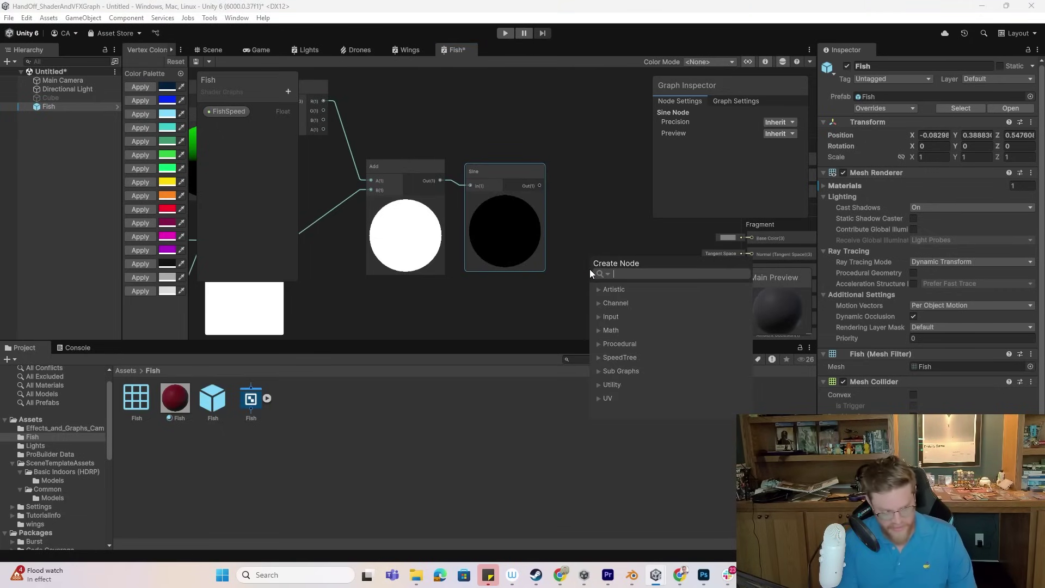
{"action": "type", "text": "multiply"}
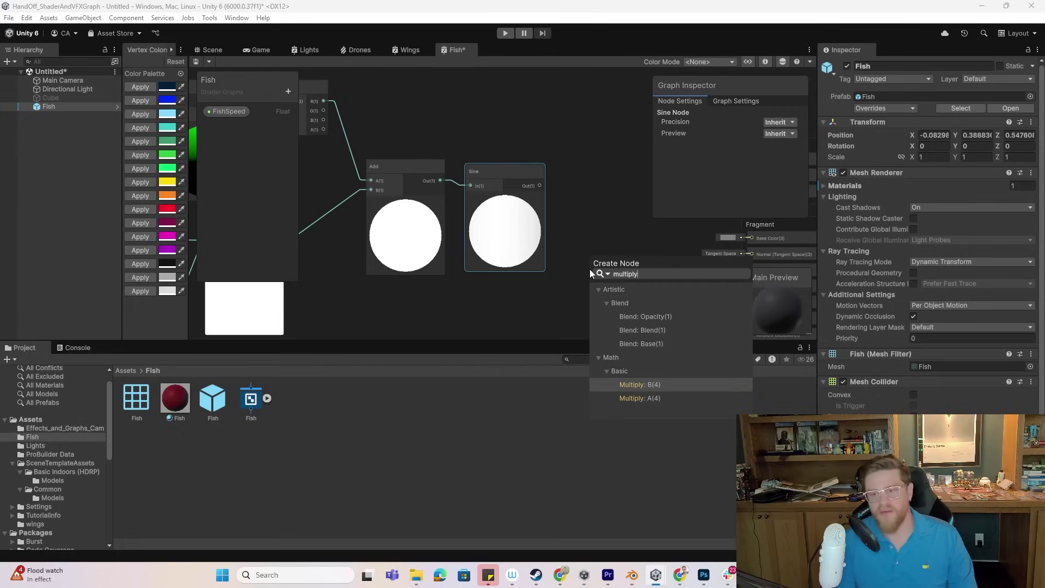
{"action": "key", "text": "Down"}
{"action": "key", "text": "Return"}
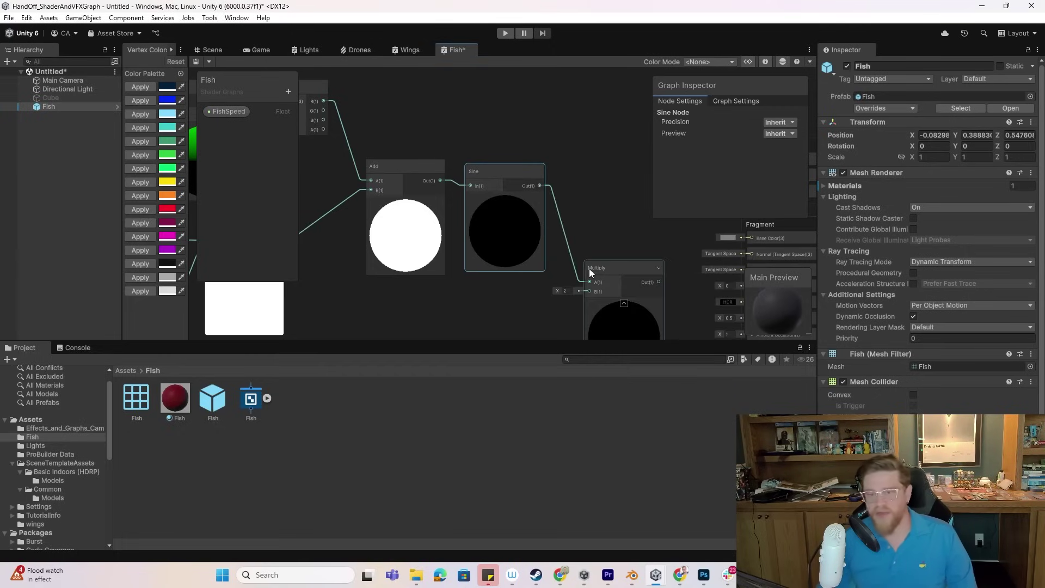
- Create a second Float property named FishStrength in the shader graph
{"action": "left_click", "coordinate": [288, 91]}
{"action": "left_click", "coordinate": [321, 121]}
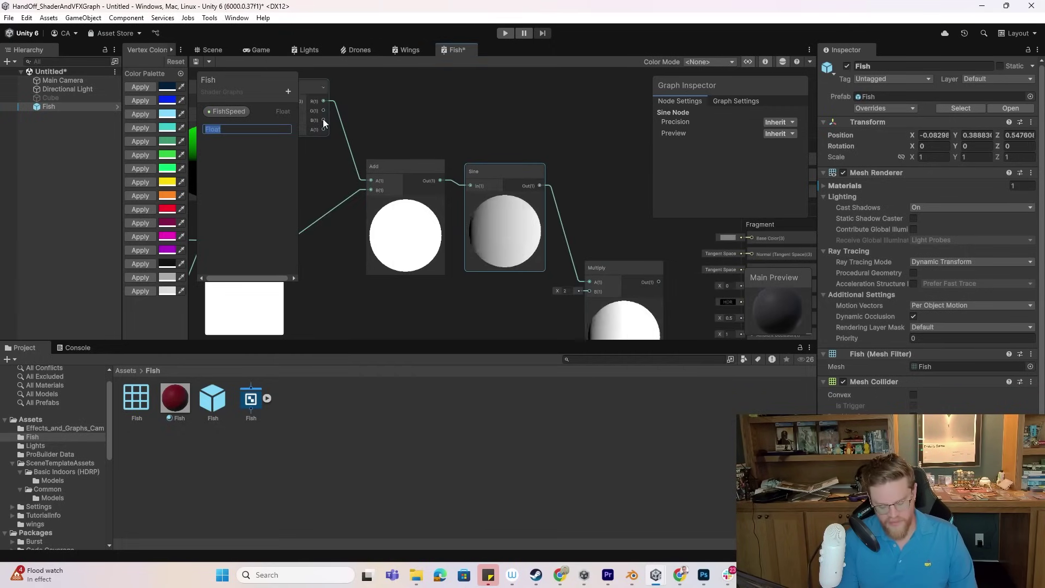
{"action": "type", "text": "Swi"}
{"action": "key", "text": "BackSpace"}
{"action": "key", "text": "BackSpace"}
{"action": "key", "text": "BackSpace"}
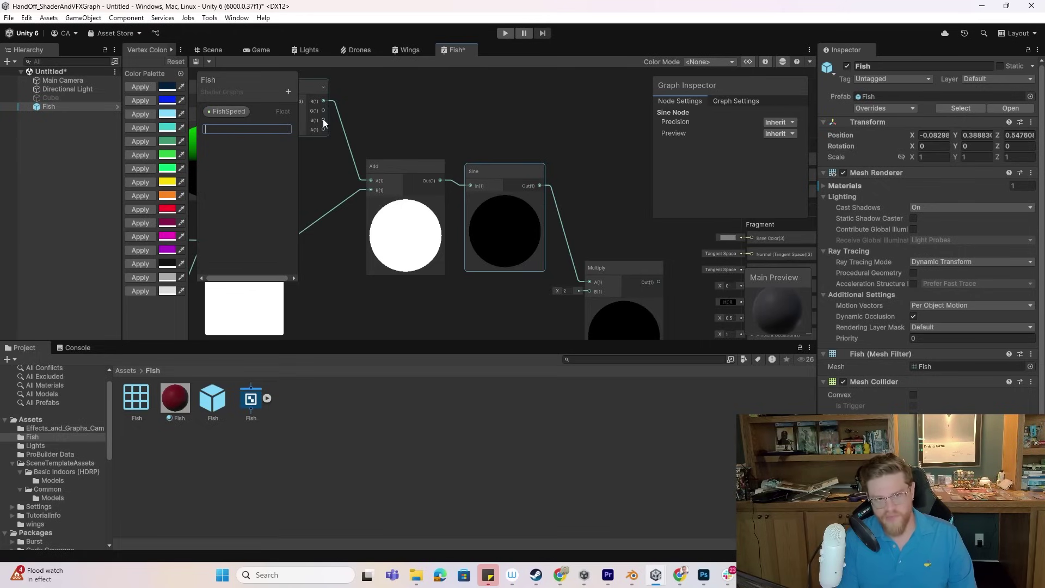
{"action": "type", "text": "F"}
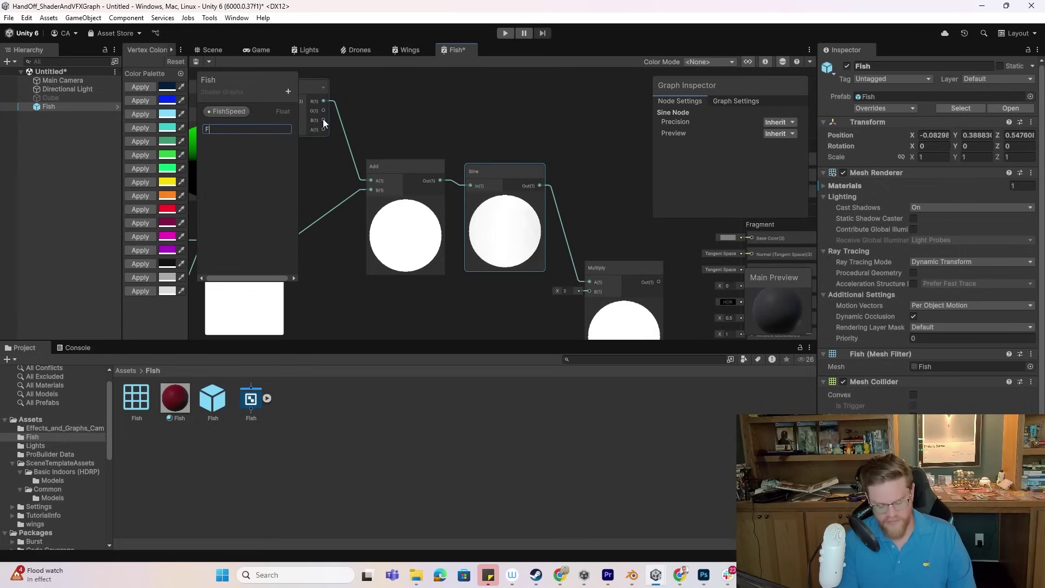
{"action": "type", "text": "ishStrength"}
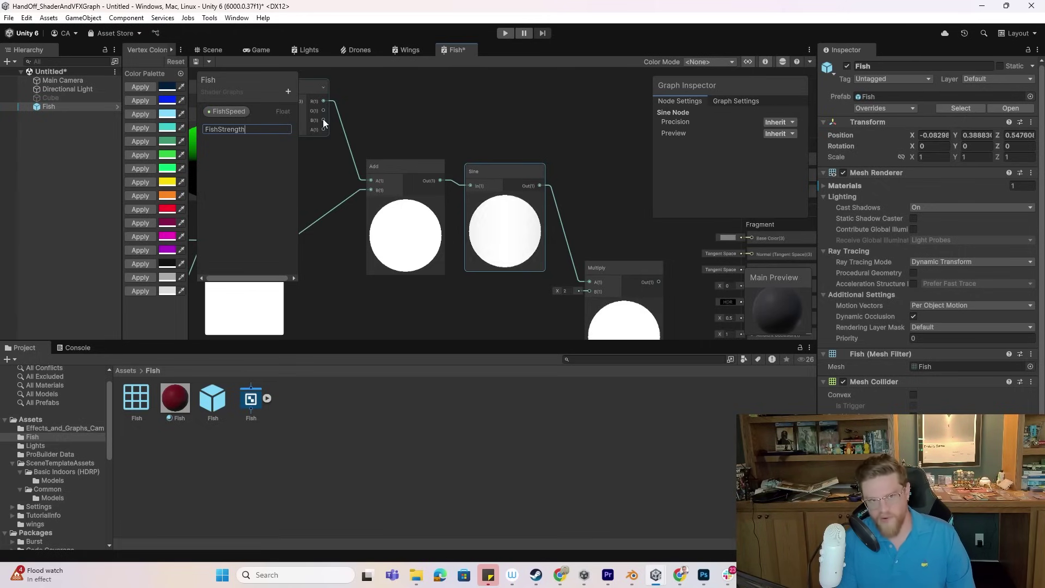
{"action": "key", "text": "Return"}
- Connect a FishStrength node to the second Multiply node's B input and place that Multiply node beside the Sine node
{"action": "left_click_drag", "start_coordinate": [233, 126], "coordinate": [586, 214]}
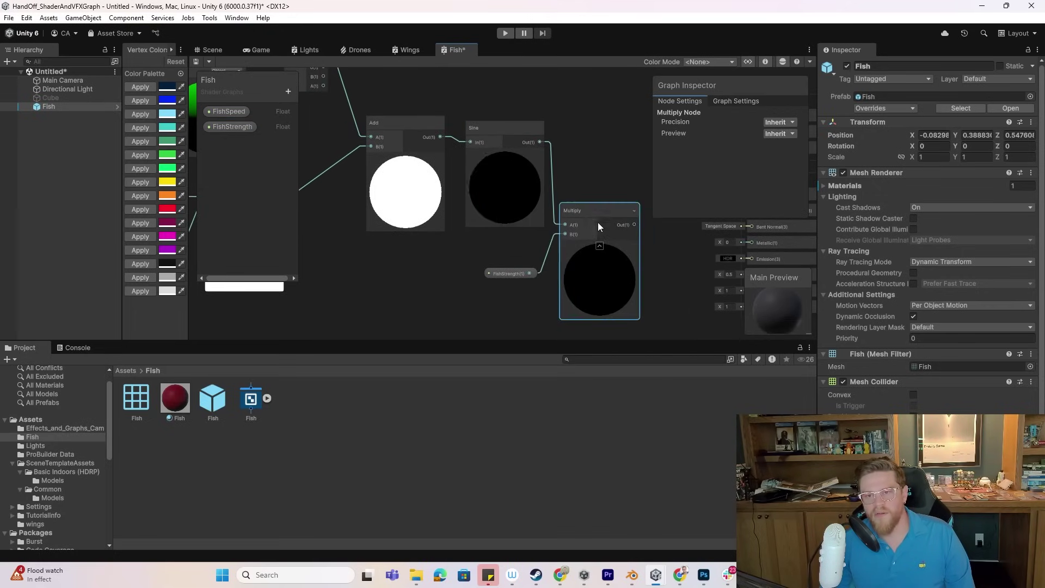
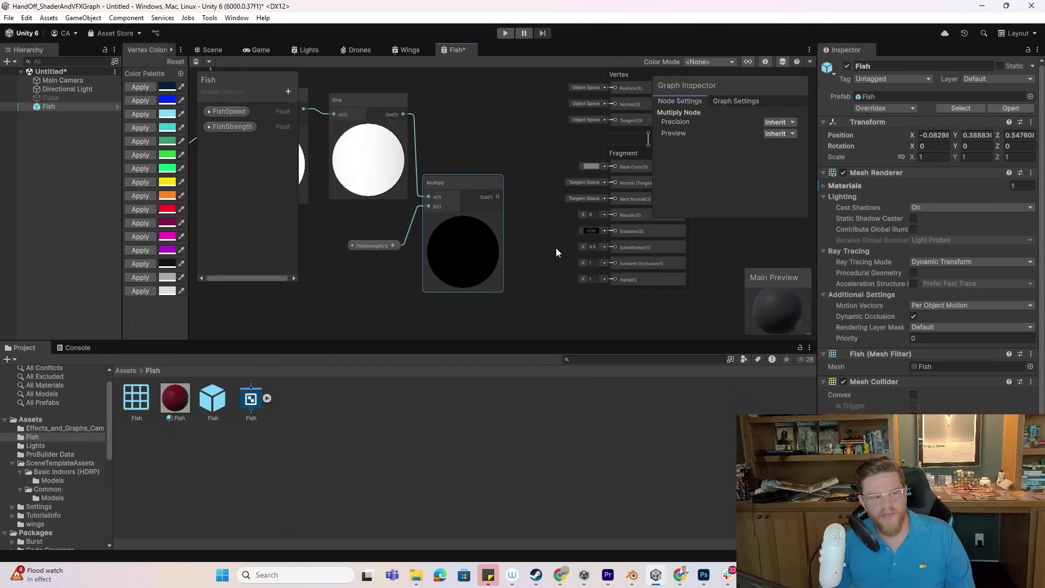
{"action": "left_click_drag", "start_coordinate": [485, 183], "coordinate": [483, 131]}
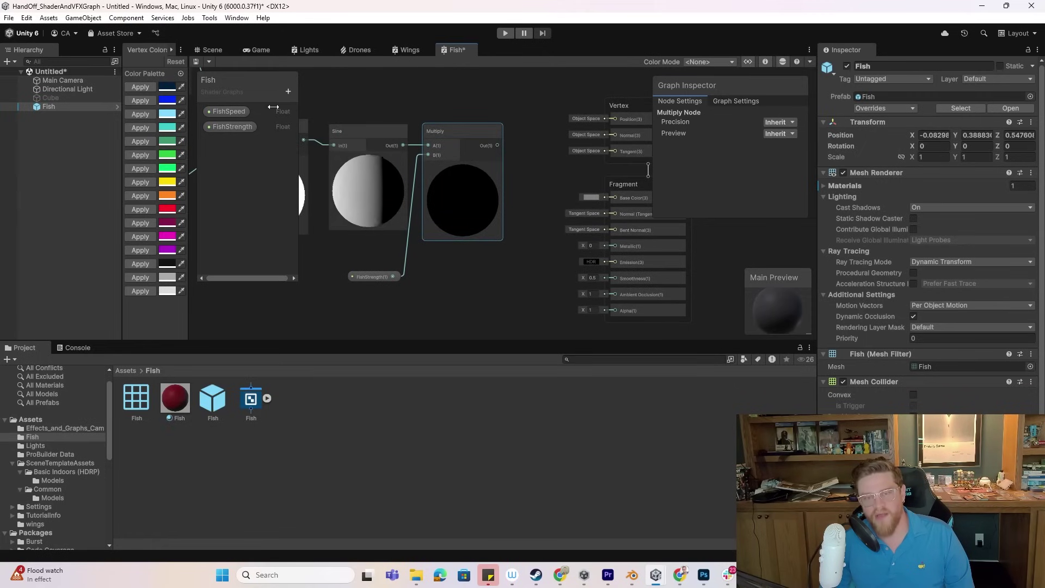
- Switch to the Scene view and examine the fish's body against its axes from a low viewpoint
{"action": "left_click", "coordinate": [213, 50]}
{"action": "left_click_drag", "start_coordinate": [504, 214], "coordinate": [478, 171], "text": "alt"}
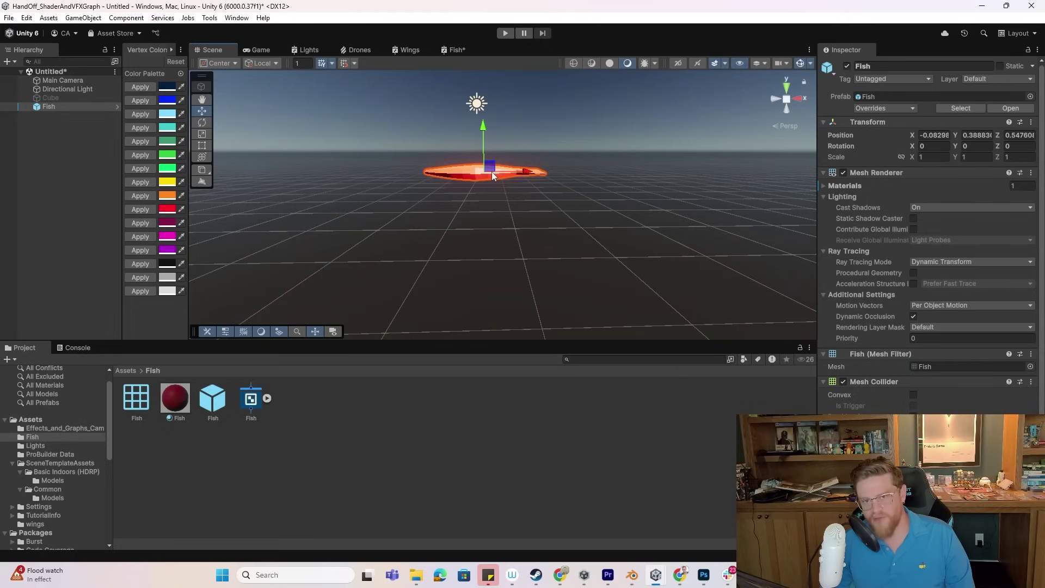
{"action": "mouse_move", "coordinate": [482, 174]}
{"action": "left_mouse_down", "text": "alt"}
{"action": "mouse_move", "coordinate": [491, 180]}
{"action": "mouse_move", "coordinate": [484, 215]}
{"action": "mouse_move", "coordinate": [486, 172]}
{"action": "left_mouse_up", "text": "alt"}
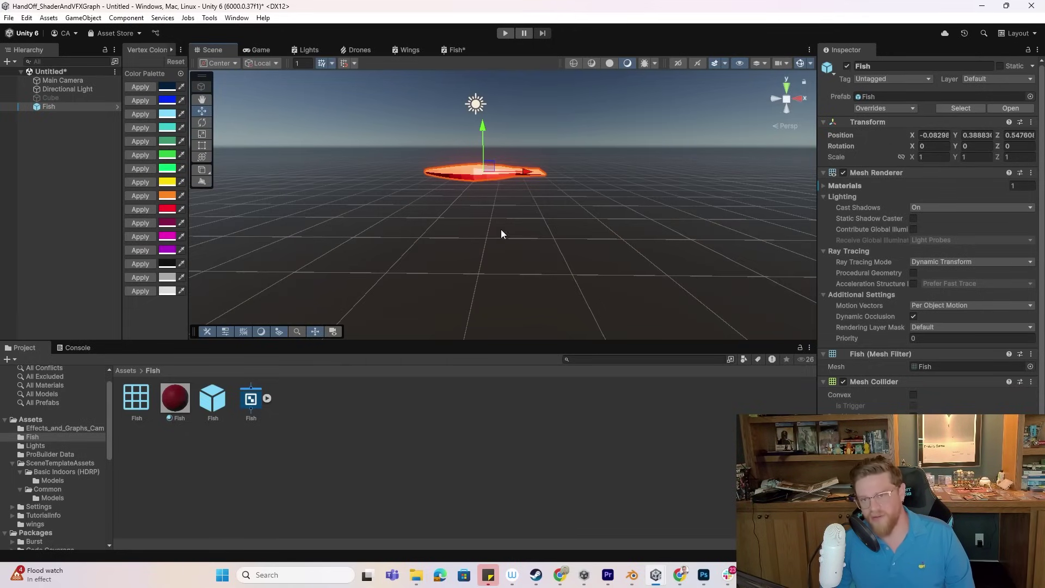
- Add a Vector 3 node to the Fish graph with the second Multiply node's output connected to its Y input, placed above the Multiply
{"action": "left_click", "coordinate": [455, 50]}
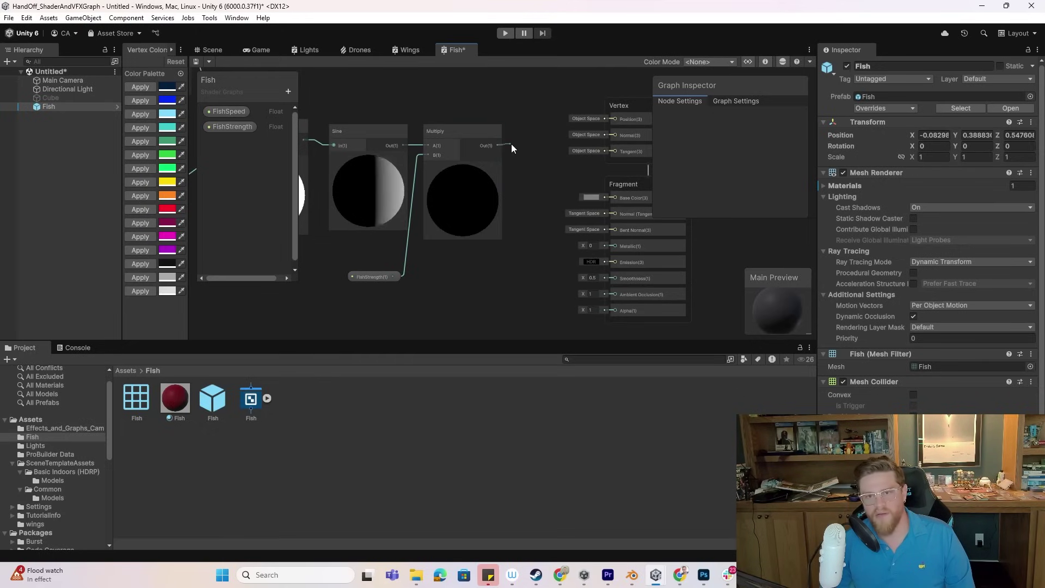
{"action": "key", "text": "space"}
{"action": "type", "text": "vector"}
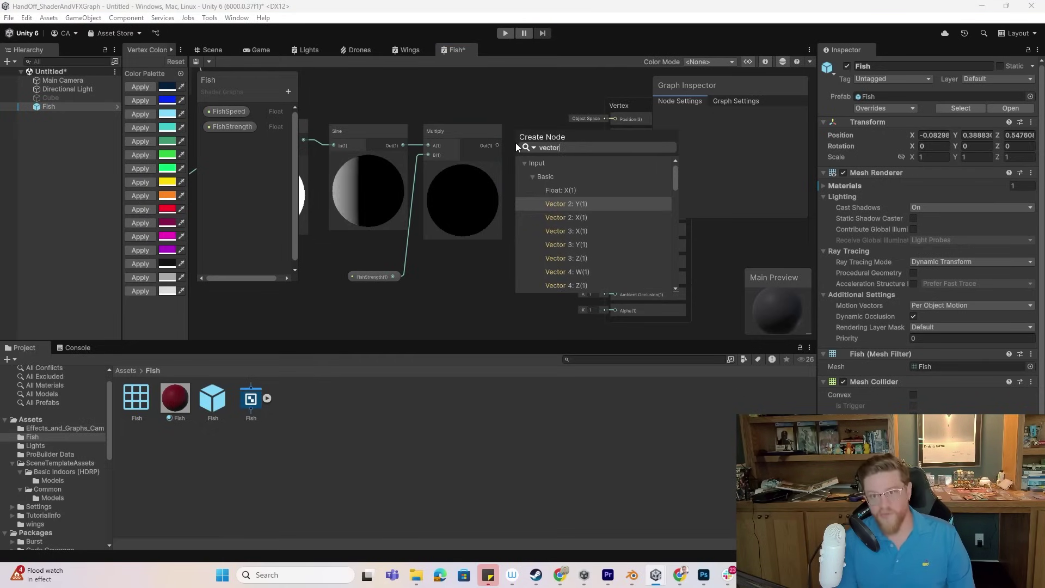
{"action": "key", "text": "Down"}
{"action": "key", "text": "Down"}
{"action": "key", "text": "Down"}
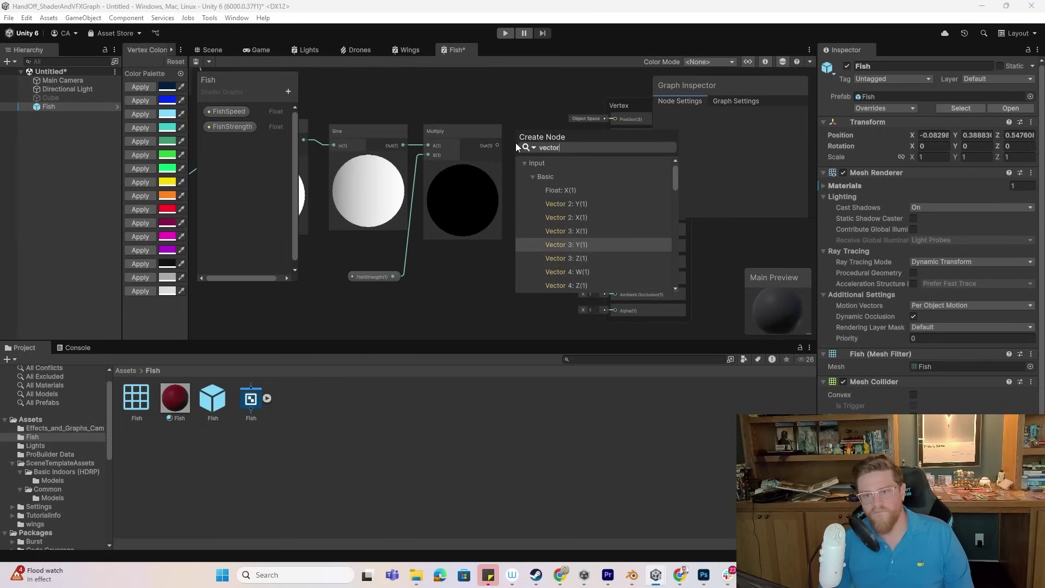
{"action": "key", "text": "Return"}
{"action": "left_click_drag", "start_coordinate": [507, 135], "coordinate": [531, 128]}
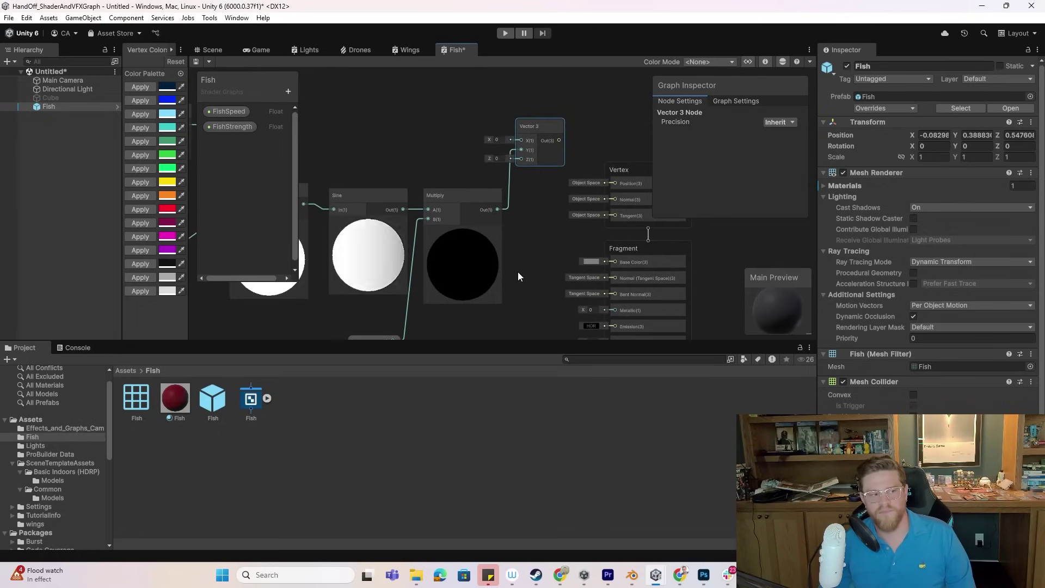
- Add a second Add node with the Vector 3 node's output connected to its A input
{"action": "left_click_drag", "start_coordinate": [560, 140], "coordinate": [537, 213]}
{"action": "type", "text": "add"}
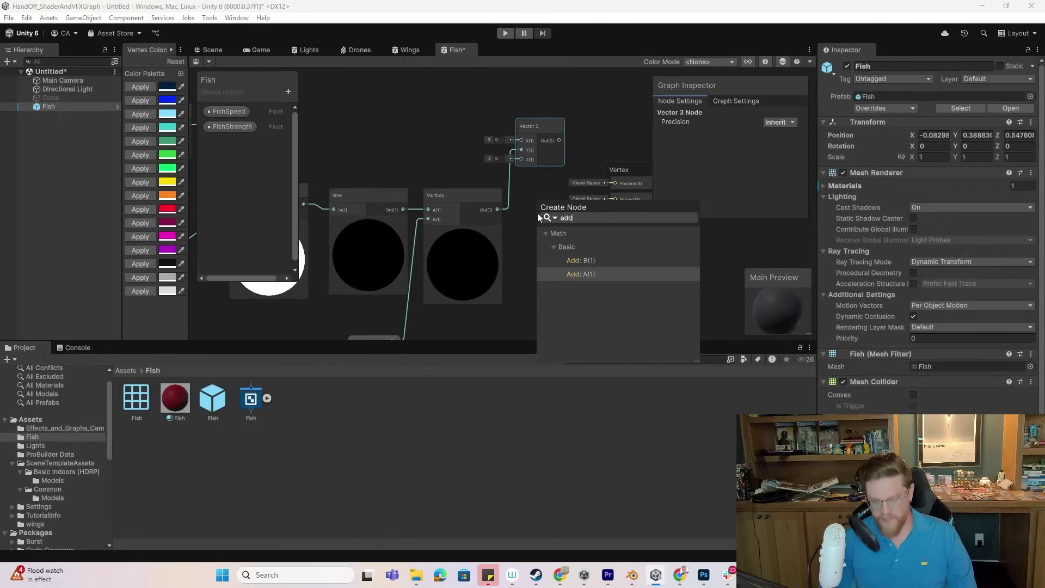
{"action": "key", "text": "Return"}
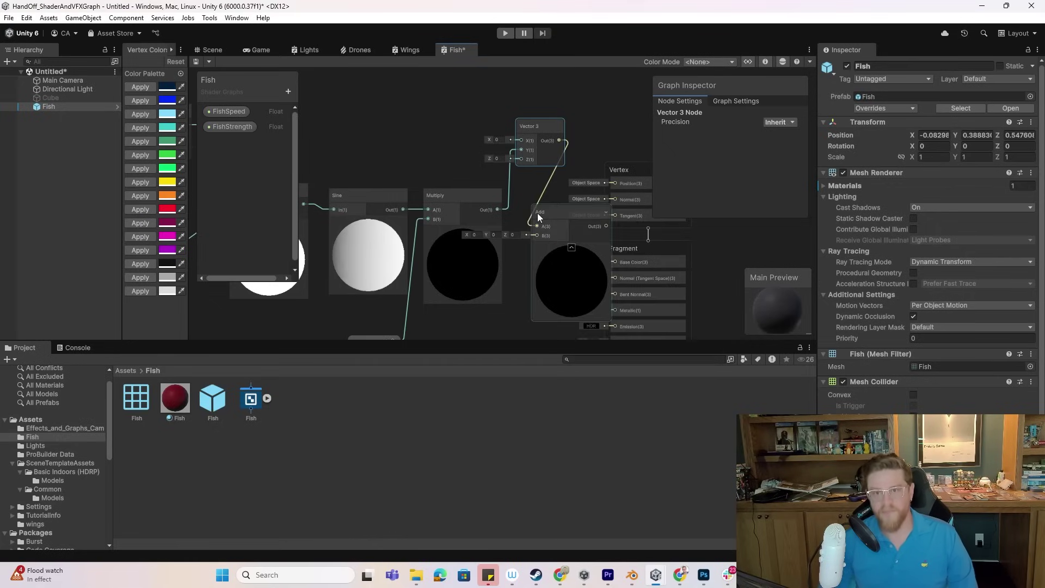
- Connect a new Position node to the new Add node's B input and set its space to Object
{"action": "middle_click_drag", "start_coordinate": [504, 325], "coordinate": [580, 266]}
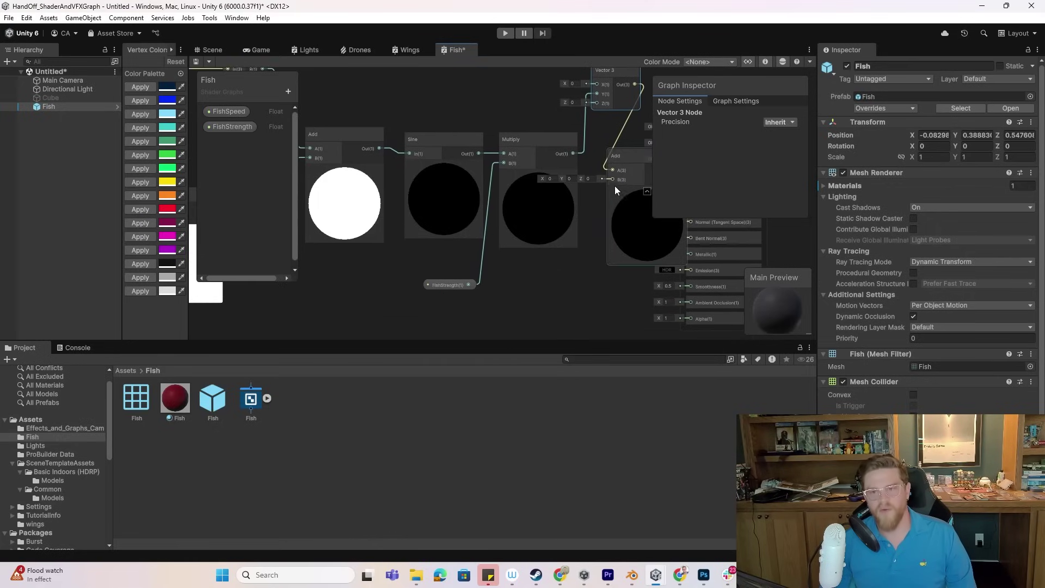
{"action": "left_click_drag", "start_coordinate": [612, 181], "coordinate": [588, 253]}
{"action": "type", "text": "positi"}
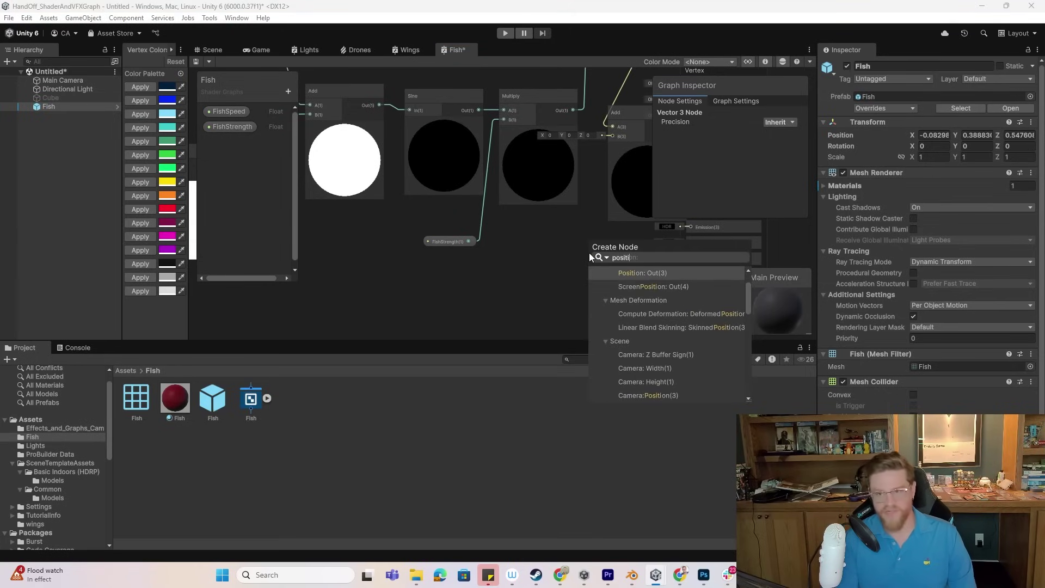
{"action": "key", "text": "Return"}
{"action": "left_click", "coordinate": [574, 279]}
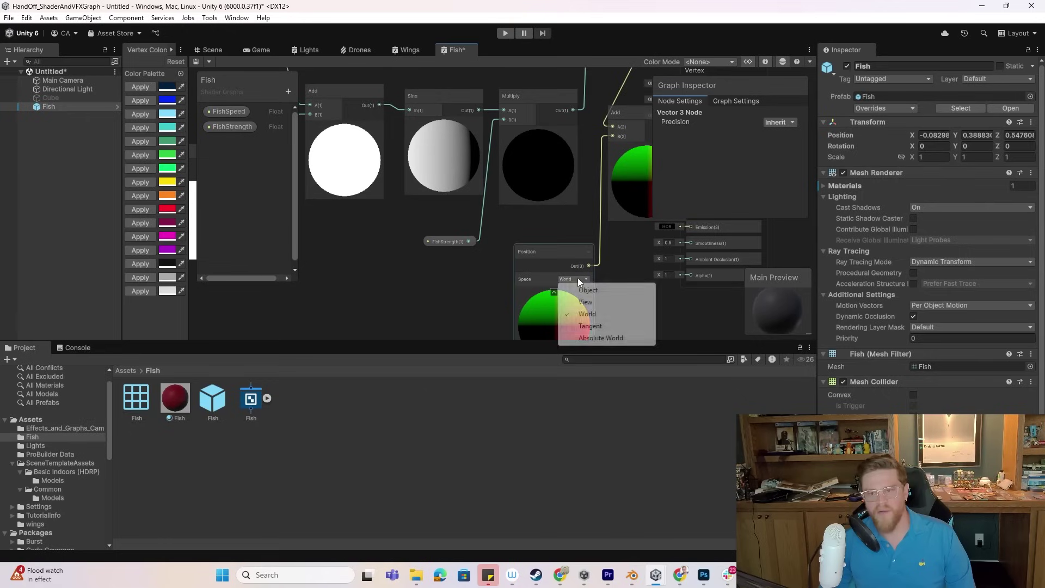
{"action": "left_click", "coordinate": [597, 290]}
- Connect the new Add node's output to the Vertex block's Position input
{"action": "middle_click_drag", "start_coordinate": [624, 259], "coordinate": [526, 315]}
{"action": "left_click_drag", "start_coordinate": [518, 85], "coordinate": [499, 147]}
{"action": "left_click_drag", "start_coordinate": [531, 269], "coordinate": [591, 218]}
{"action": "left_click_drag", "start_coordinate": [610, 170], "coordinate": [682, 268]}
- Spread out the Vertex and Fragment stacks, the final Add node and the Position node so they no longer overlap
{"action": "middle_click_drag", "start_coordinate": [681, 268], "coordinate": [538, 93]}
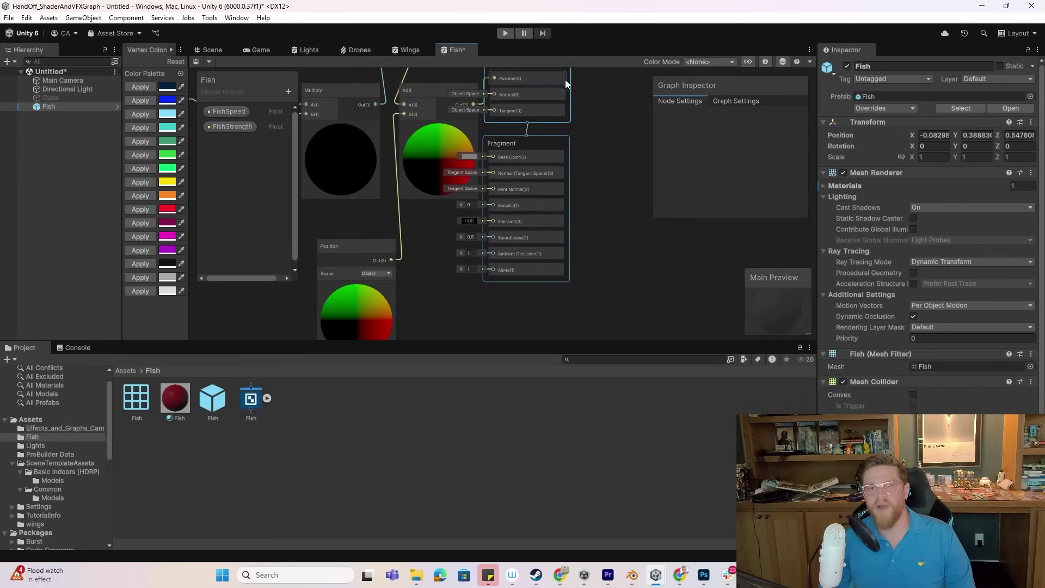
{"action": "left_click_drag", "start_coordinate": [570, 79], "coordinate": [673, 150]}
{"action": "left_click_drag", "start_coordinate": [447, 164], "coordinate": [502, 158]}
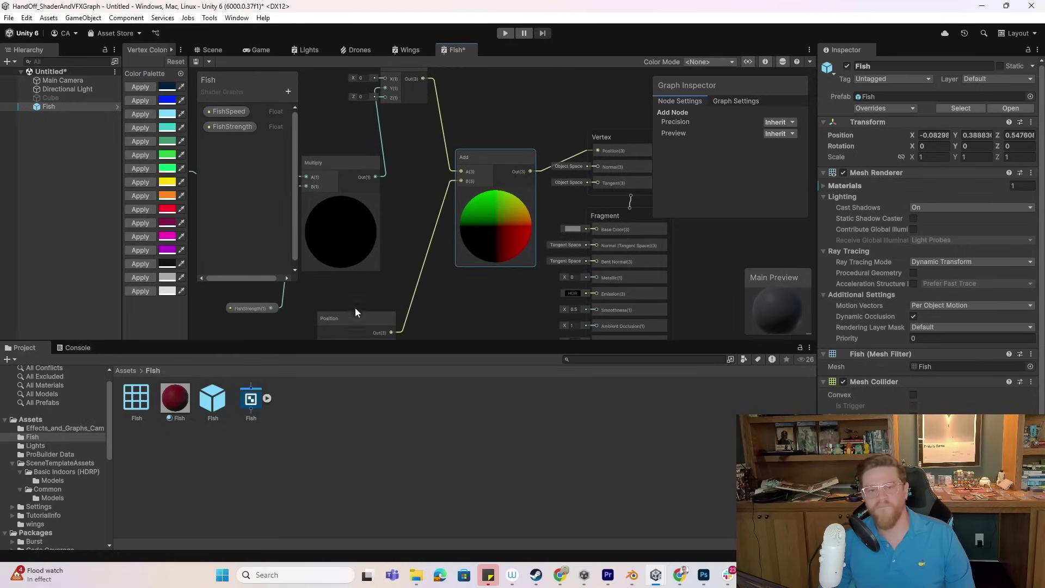
{"action": "left_click_drag", "start_coordinate": [362, 318], "coordinate": [399, 290]}
{"action": "key", "text": "a"}
- Set the FishStrength property's default value to 5 and save the shader graph
{"action": "left_click", "coordinate": [430, 243]}
{"action": "middle_click_drag", "start_coordinate": [455, 255], "coordinate": [429, 267]}
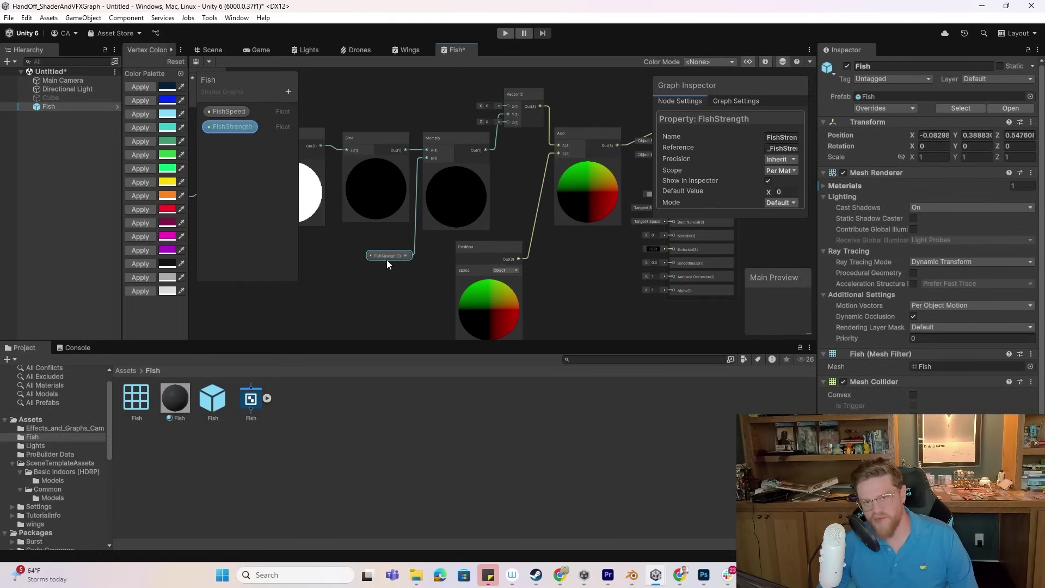
{"action": "left_click", "coordinate": [783, 191]}
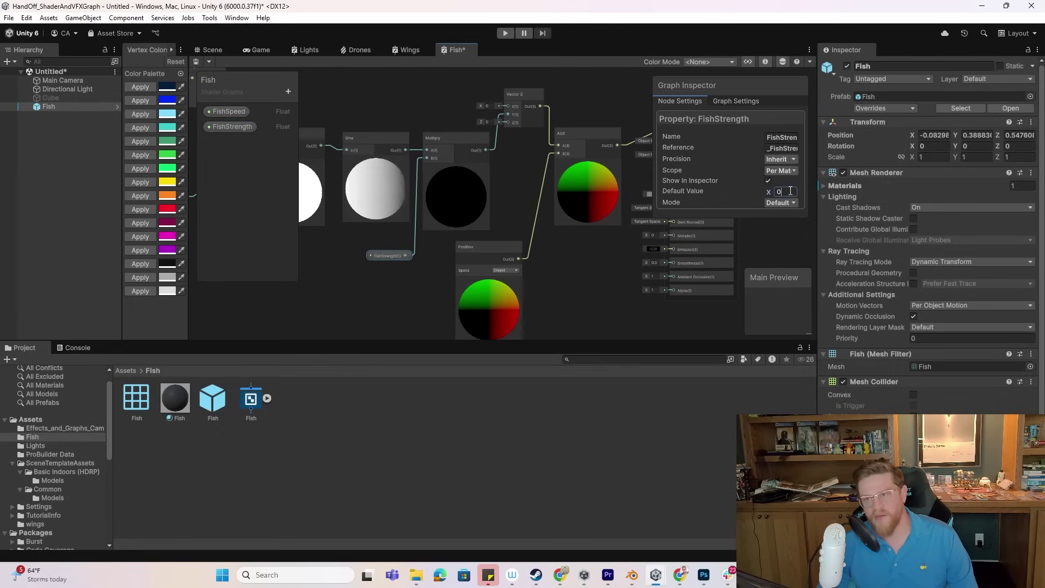
{"action": "type", "text": "5"}
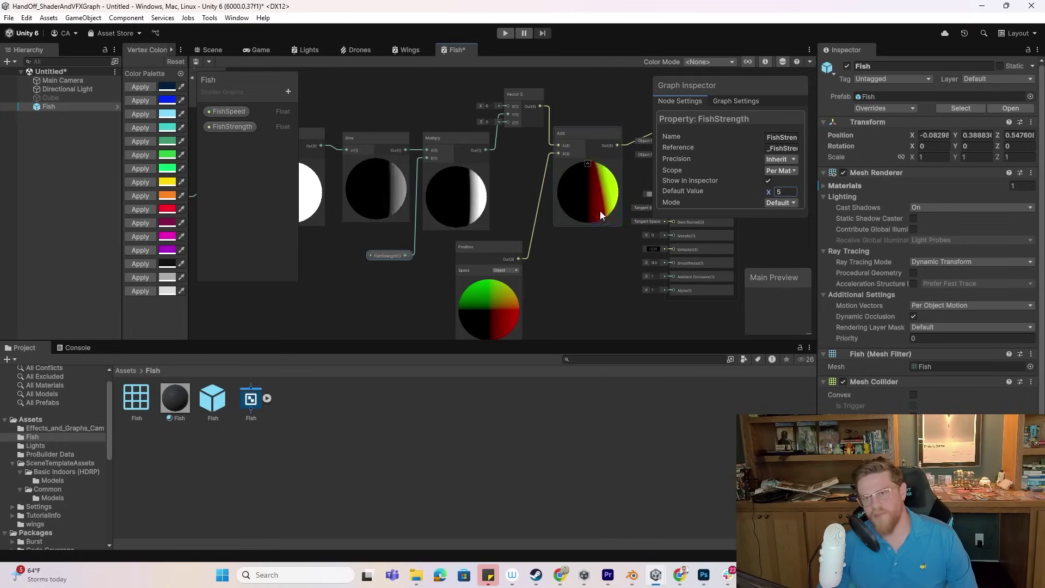
{"action": "scroll", "coordinate": [492, 203], "scroll_direction": "down", "scroll_amount": 3}
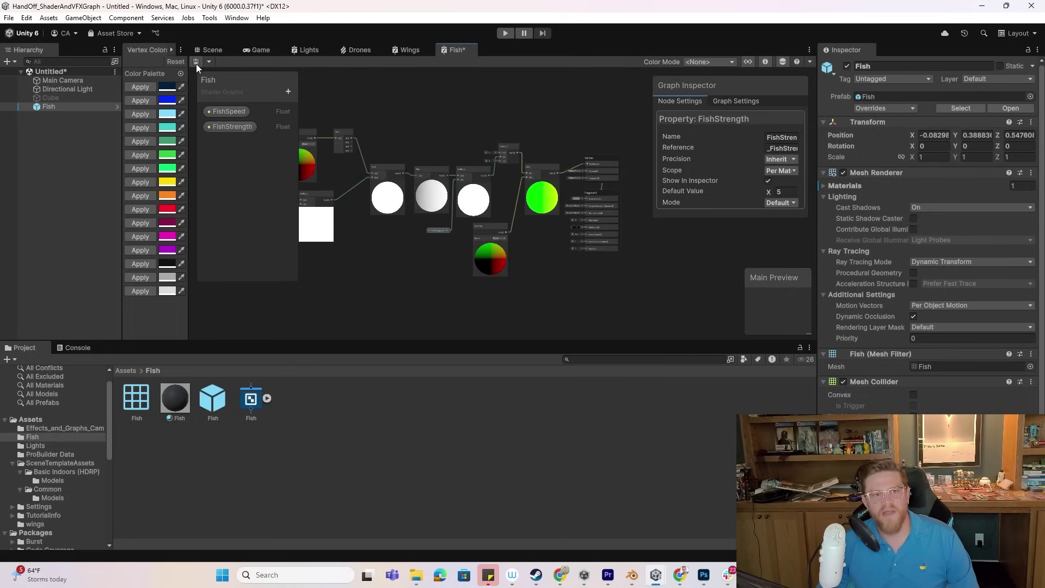
- Set the Fragment block's Metallic input directly to 1
{"action": "scroll", "coordinate": [524, 260], "scroll_direction": "up", "scroll_amount": 6}
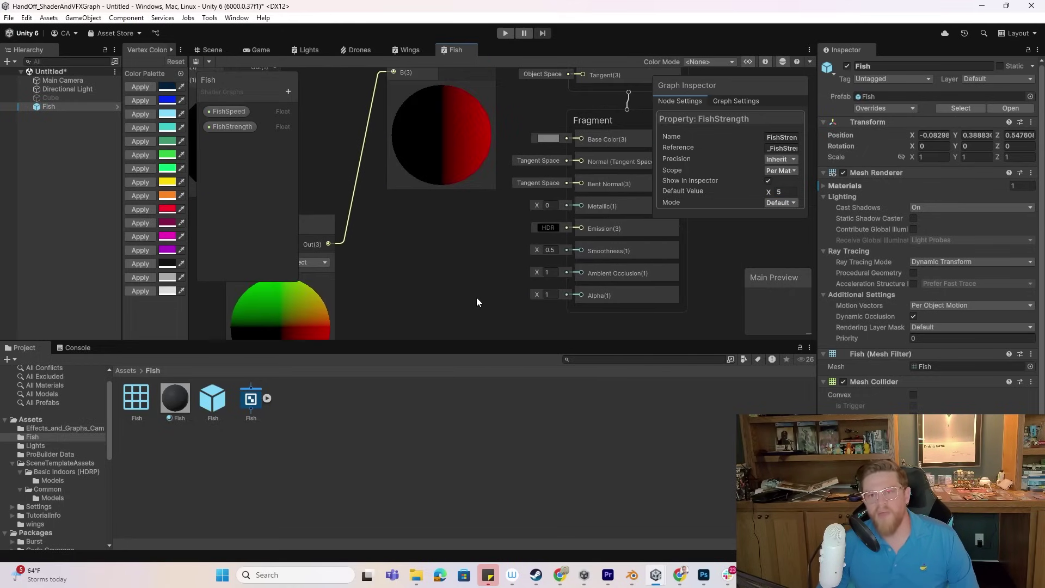
{"action": "left_click", "coordinate": [545, 205]}
{"action": "type", "text": "1"}
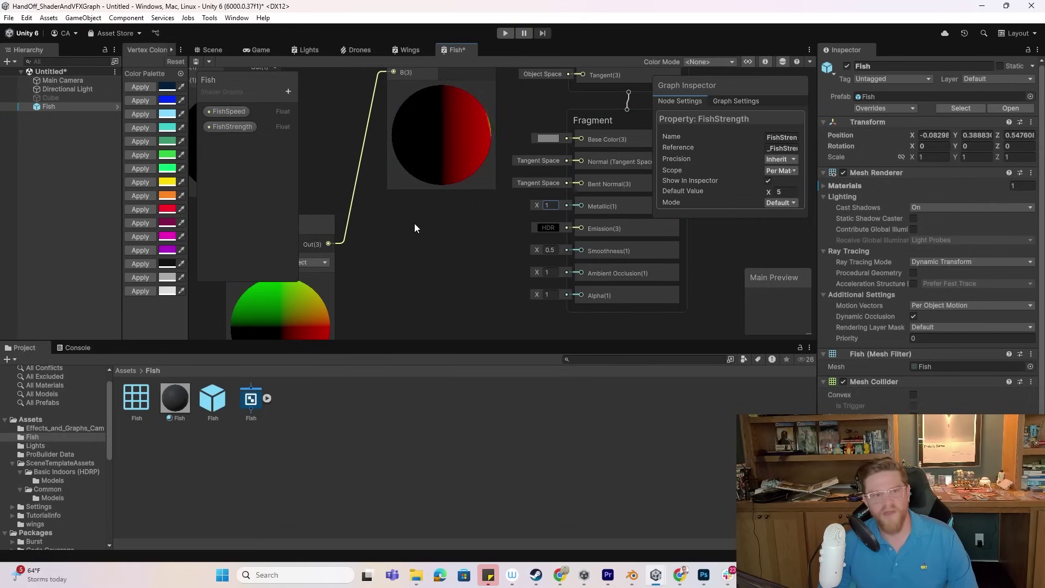
- Create a Float property named Metallic in the shader graph
{"action": "left_click", "coordinate": [289, 92]}
{"action": "left_click", "coordinate": [322, 117]}
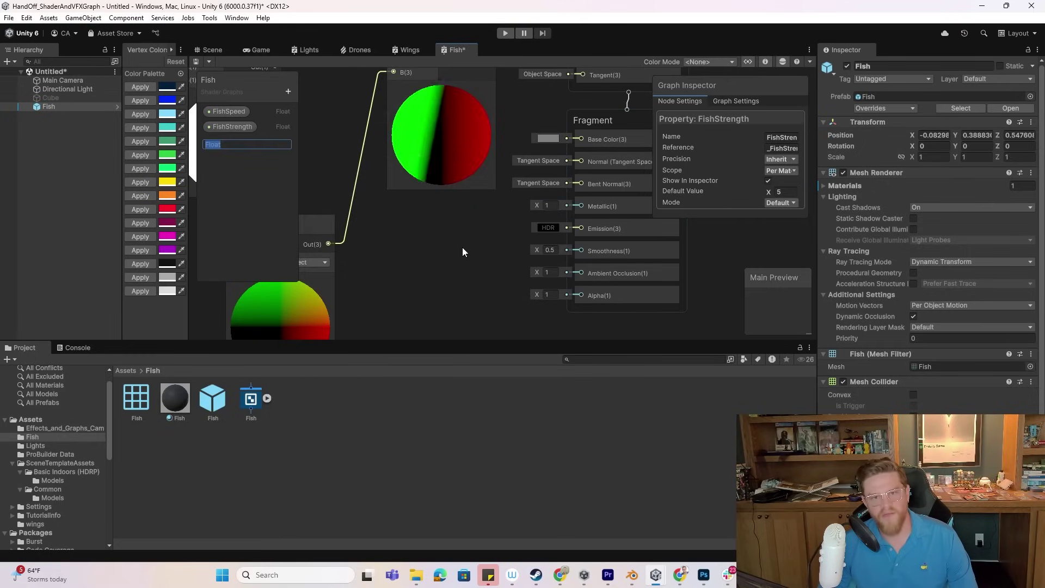
{"action": "type", "text": "Metallic"}
{"action": "key", "text": "Return"}
- Connect a Metallic property node to the Fragment block's Metallic input, place it beside the block and save the graph
{"action": "left_click_drag", "start_coordinate": [236, 140], "coordinate": [580, 206]}
{"action": "left_click_drag", "start_coordinate": [468, 247], "coordinate": [448, 216]}
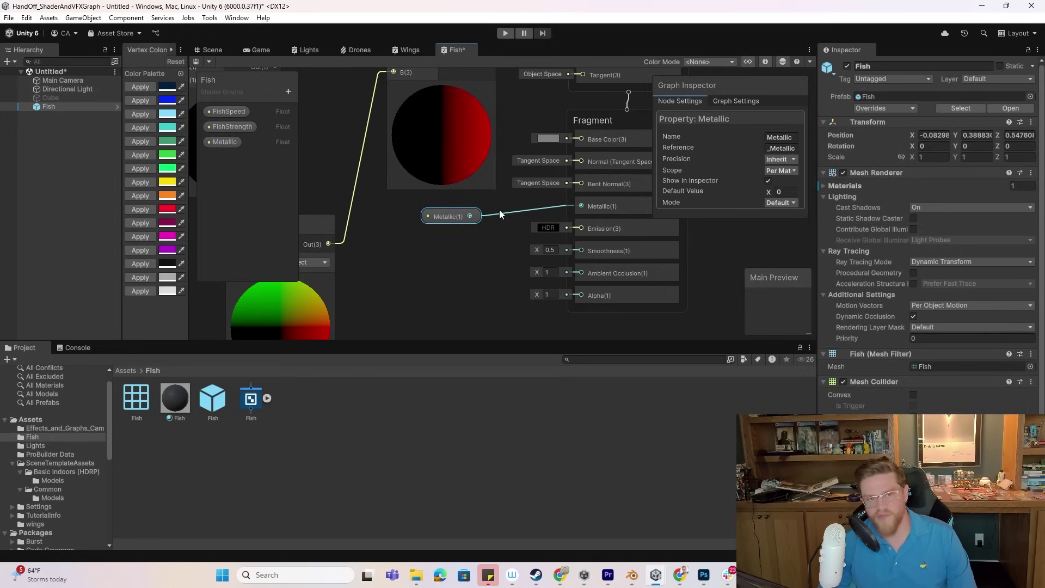
{"action": "key", "text": "ctrl+s"}
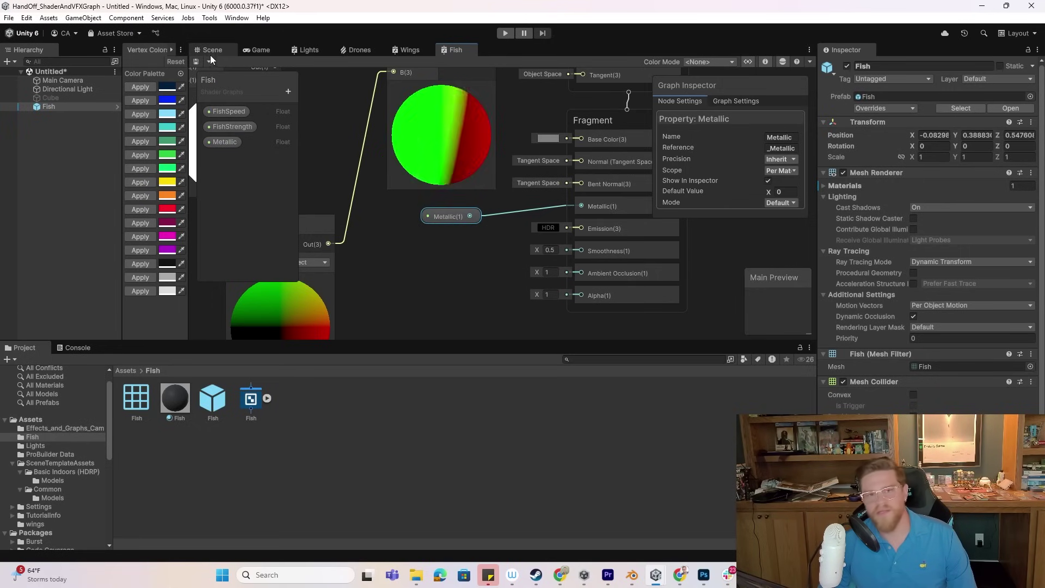
- Return to the Scene view, show the Fish material's properties and check which shader it uses
{"action": "left_click", "coordinate": [212, 50]}
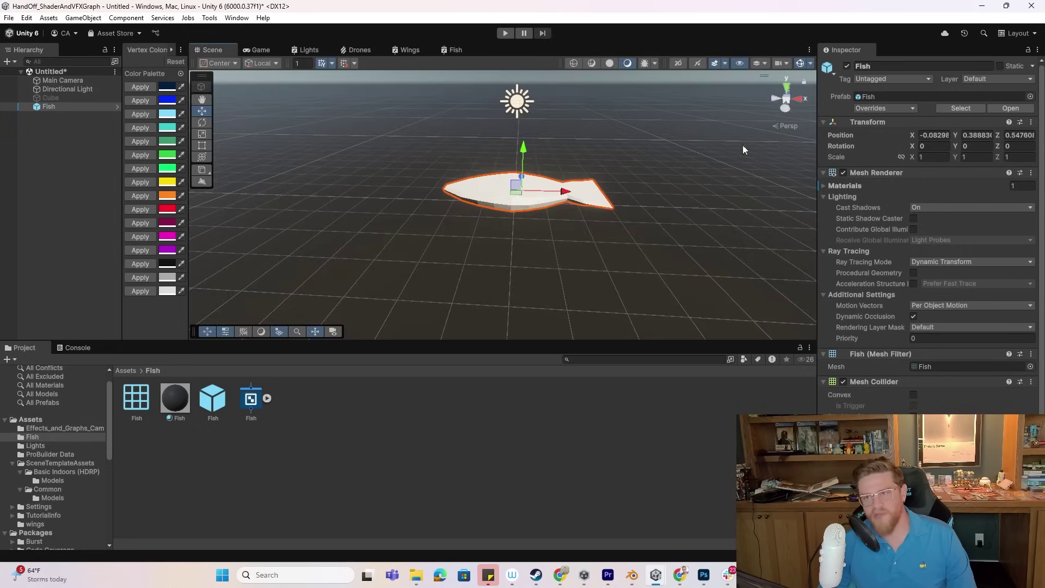
{"action": "left_click", "coordinate": [173, 401]}
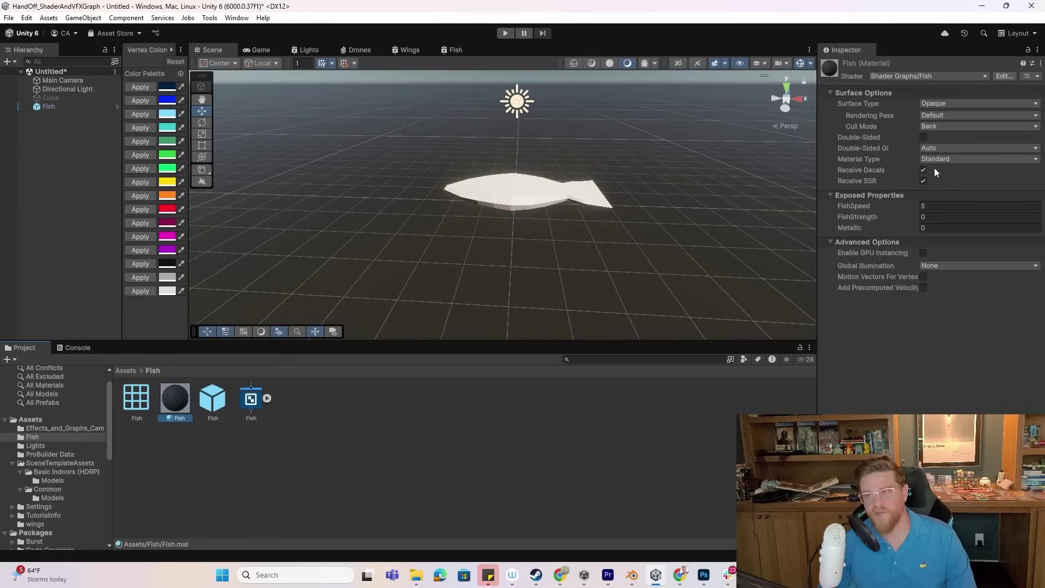
{"action": "left_click", "coordinate": [950, 77]}
{"action": "left_click", "coordinate": [916, 210]}
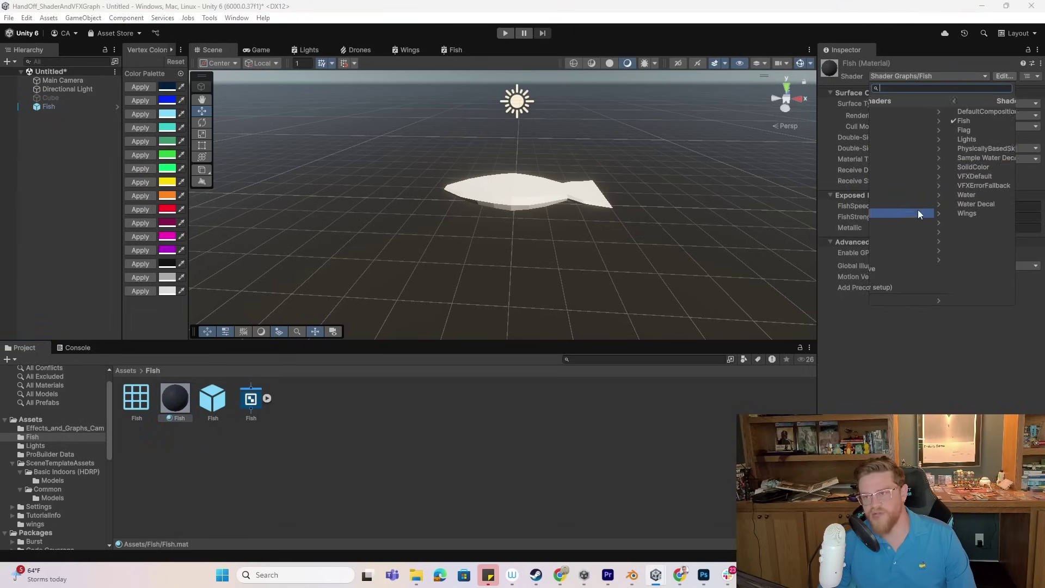
{"action": "left_click", "coordinate": [907, 122]}
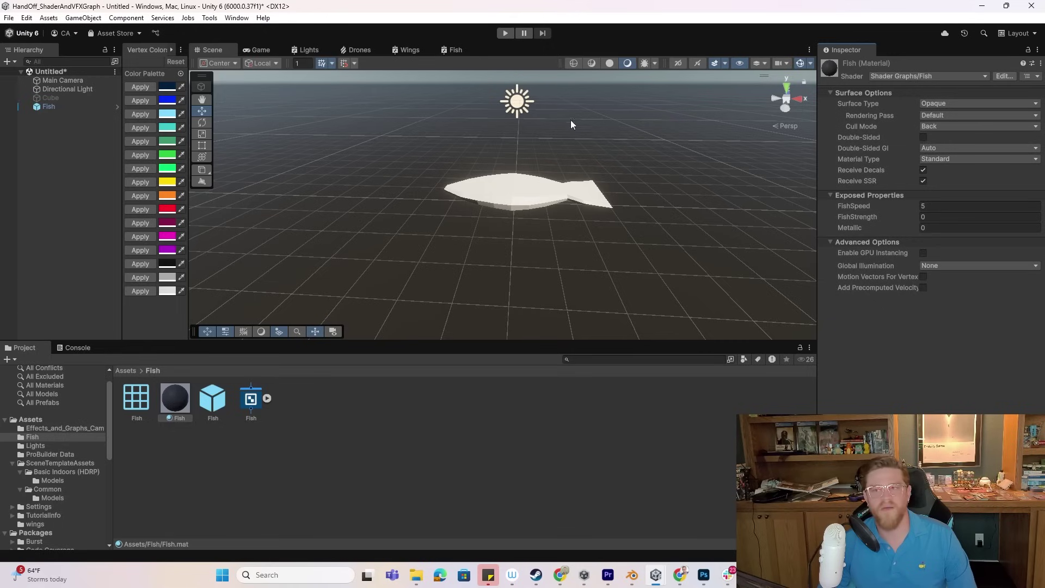
- Try FishStrength values of 5 and 0.1 on the Fish material and view how the mesh deforms
{"action": "left_click", "coordinate": [933, 217]}
{"action": "type", "text": "5"}
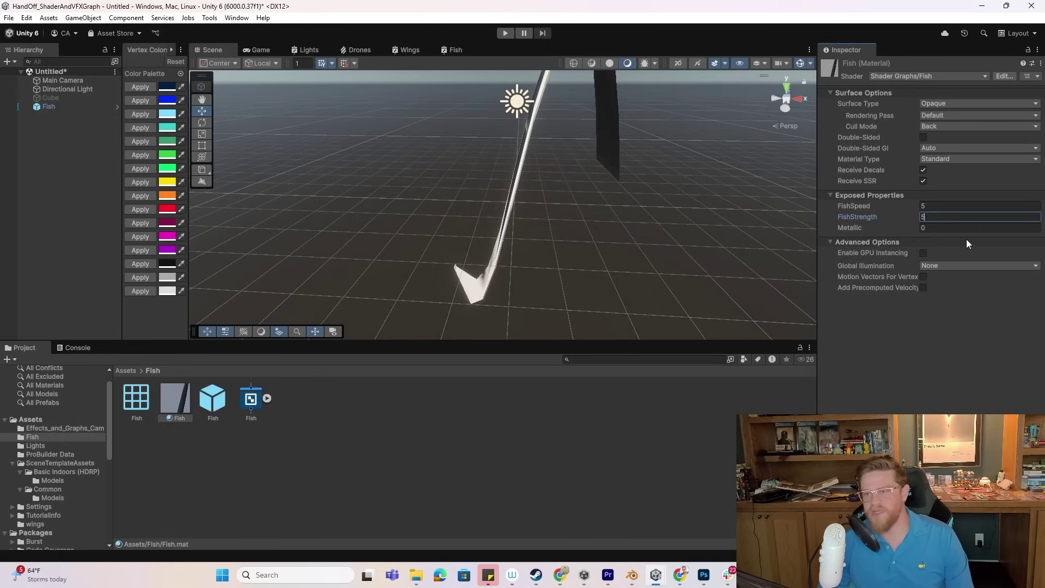
{"action": "right_click_drag", "start_coordinate": [687, 246], "coordinate": [588, 230]}
{"action": "left_click", "coordinate": [913, 215]}
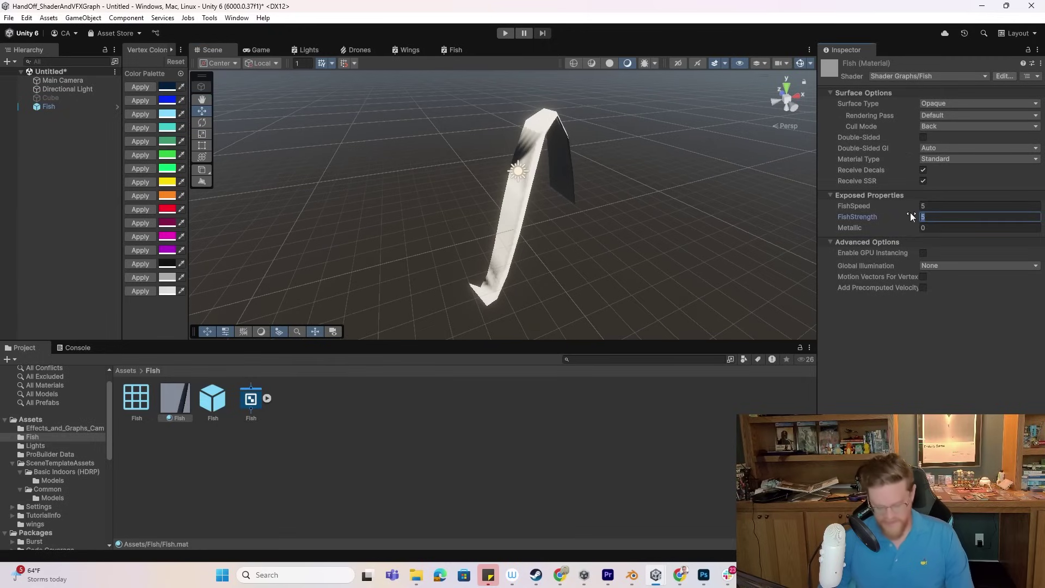
{"action": "type", "text": "0.1"}
{"action": "right_click_drag", "start_coordinate": [702, 218], "coordinate": [787, 204]}
- Set the Fish material's FishStrength to 0.25 and Metallic to 1
{"action": "left_click", "coordinate": [900, 217]}
{"action": "type", "text": "0.25"}
{"action": "right_click_drag", "start_coordinate": [648, 202], "coordinate": [564, 173]}
{"action": "left_click", "coordinate": [903, 227]}
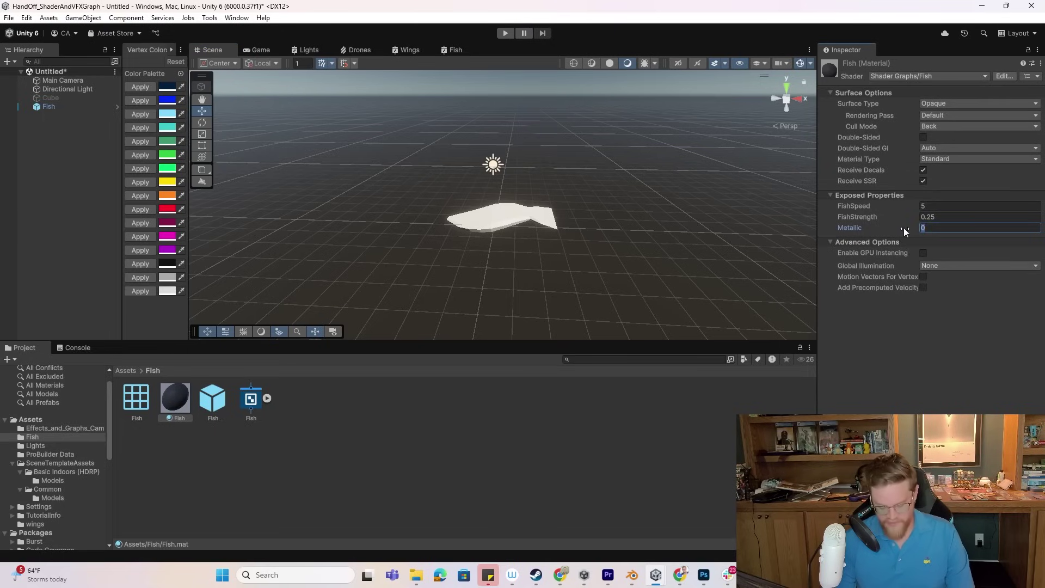
{"action": "type", "text": "1"}
- Run the scene to review the fish's swimming motion in the Game view, and stop it
{"action": "left_click", "coordinate": [505, 34]}
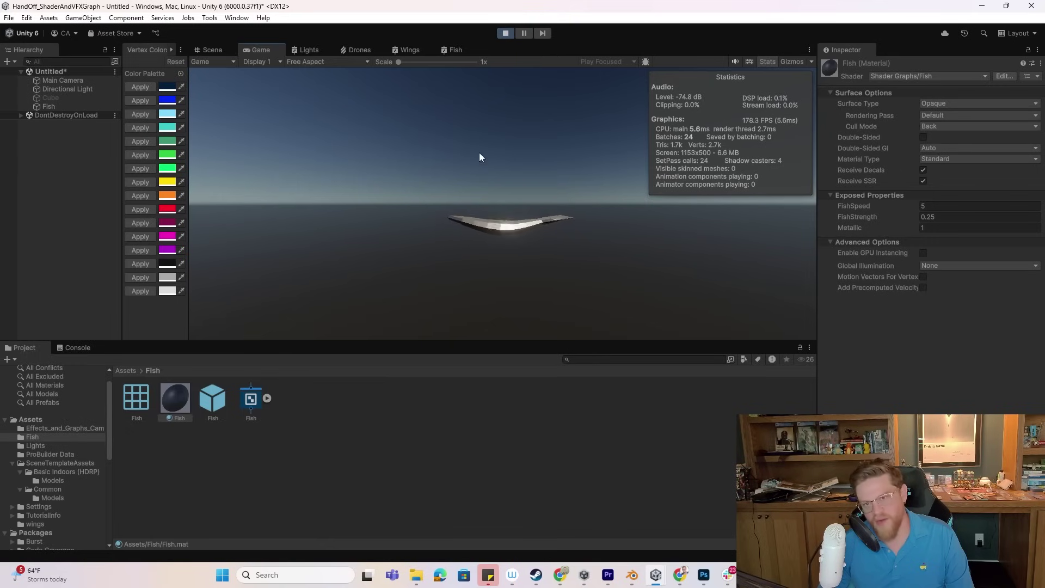
{"action": "left_click", "coordinate": [506, 33]}
- Set the Fish material's FishSpeed to -5 to reverse the direction of the swimming wave
{"action": "left_click", "coordinate": [455, 49]}
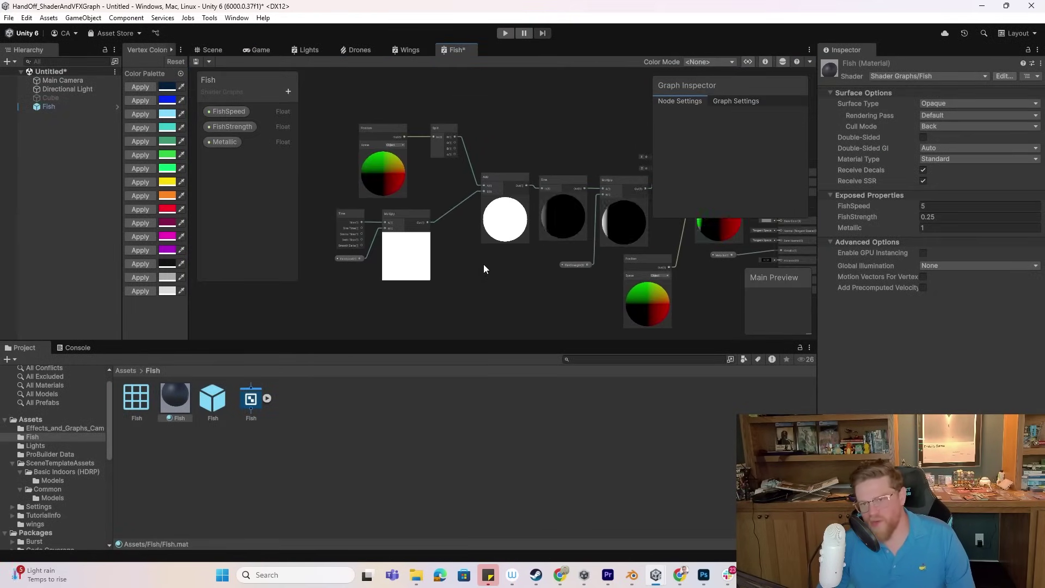
{"action": "left_click", "coordinate": [228, 50]}
{"action": "left_click", "coordinate": [919, 206]}
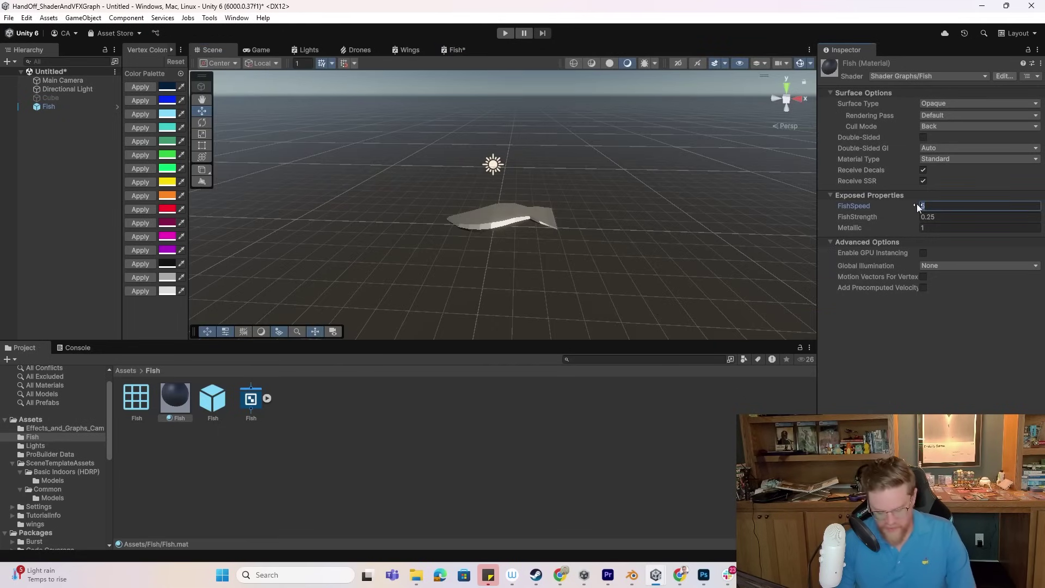
{"action": "type", "text": "5"}
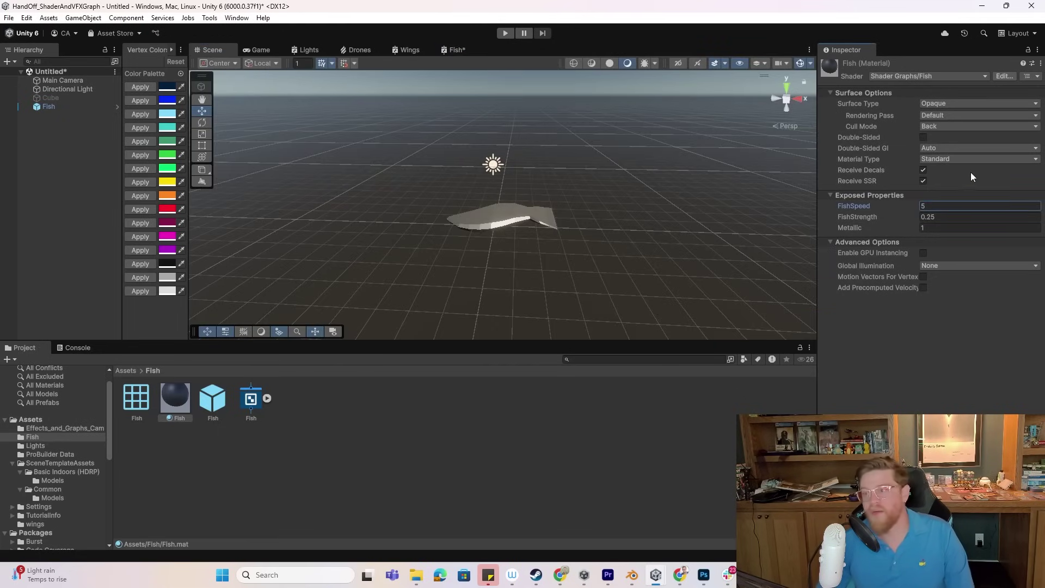
{"action": "left_click", "coordinate": [907, 206]}
{"action": "type", "text": "-5"}
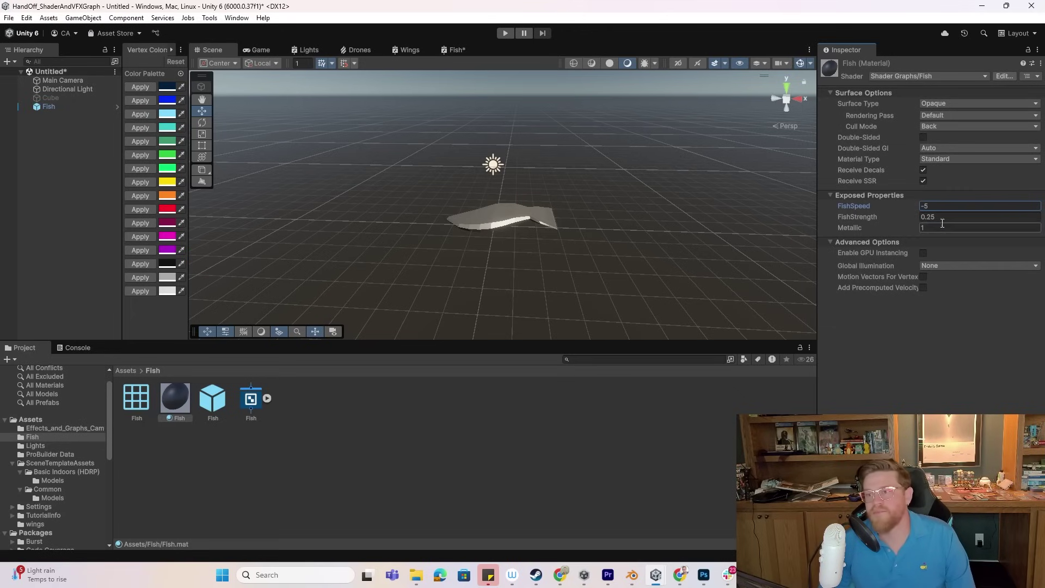
{"action": "key", "text": "Return"}
- Run the scene, examine the swimming fish from an angle in the Scene view and show the view's effects options
{"action": "left_click", "coordinate": [505, 33]}
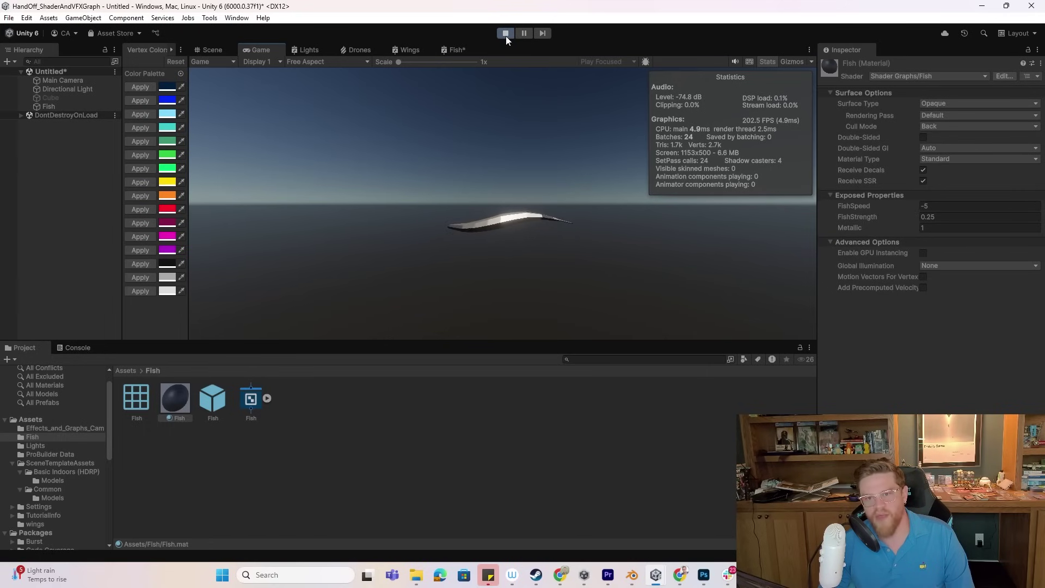
{"action": "left_click", "coordinate": [216, 50]}
{"action": "left_click_drag", "start_coordinate": [484, 211], "coordinate": [812, 90], "text": "alt"}
{"action": "scroll", "coordinate": [531, 263], "scroll_direction": "up", "scroll_amount": 5}
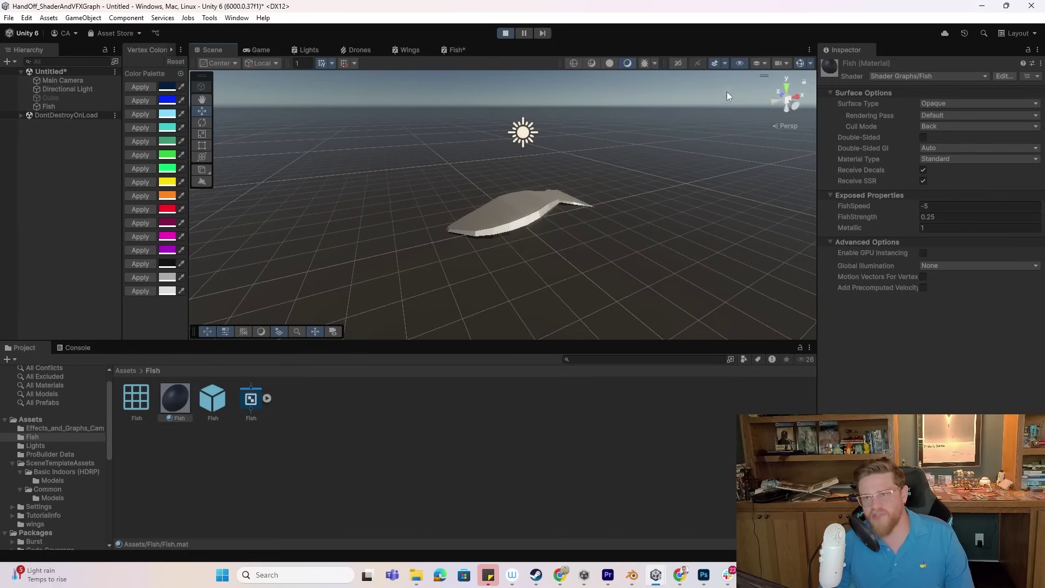
{"action": "left_click", "coordinate": [724, 63]}
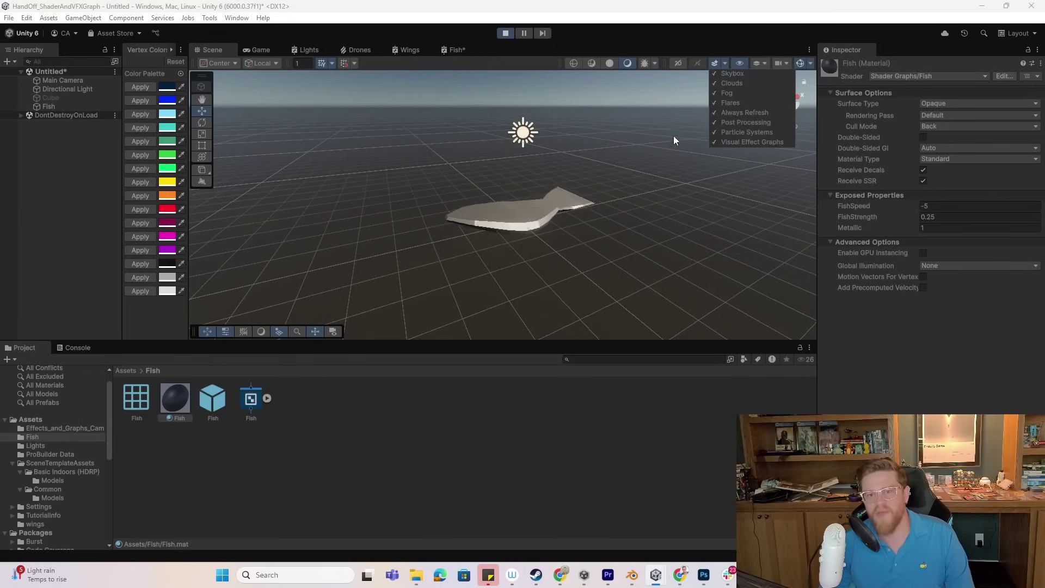
- Turn off Always Refresh in the Scene view's effects options, check the fish from an angle and stop the scene
{"action": "left_click_drag", "start_coordinate": [681, 153], "coordinate": [575, 260], "text": "alt"}
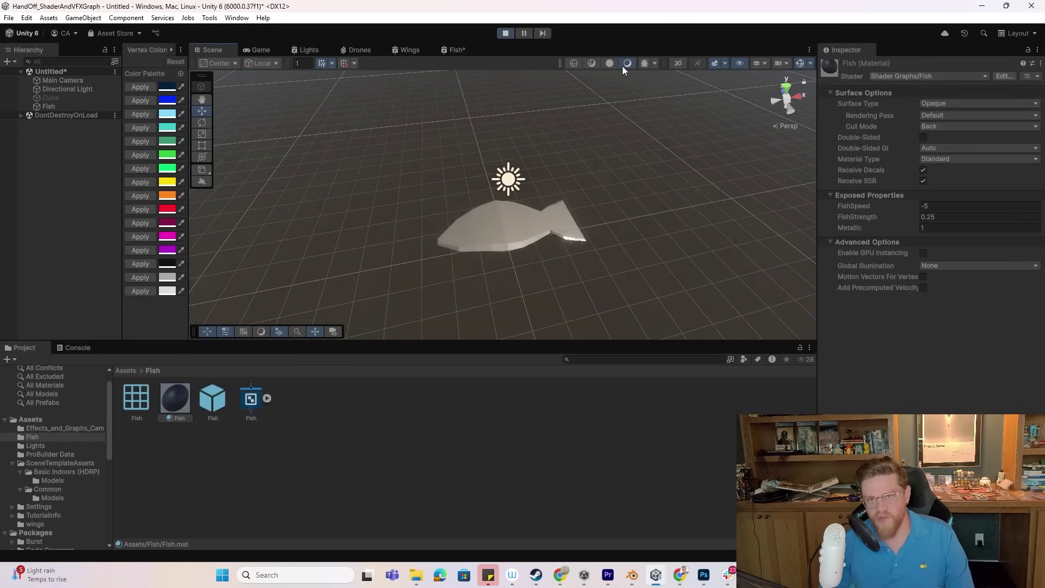
{"action": "left_click", "coordinate": [724, 63]}
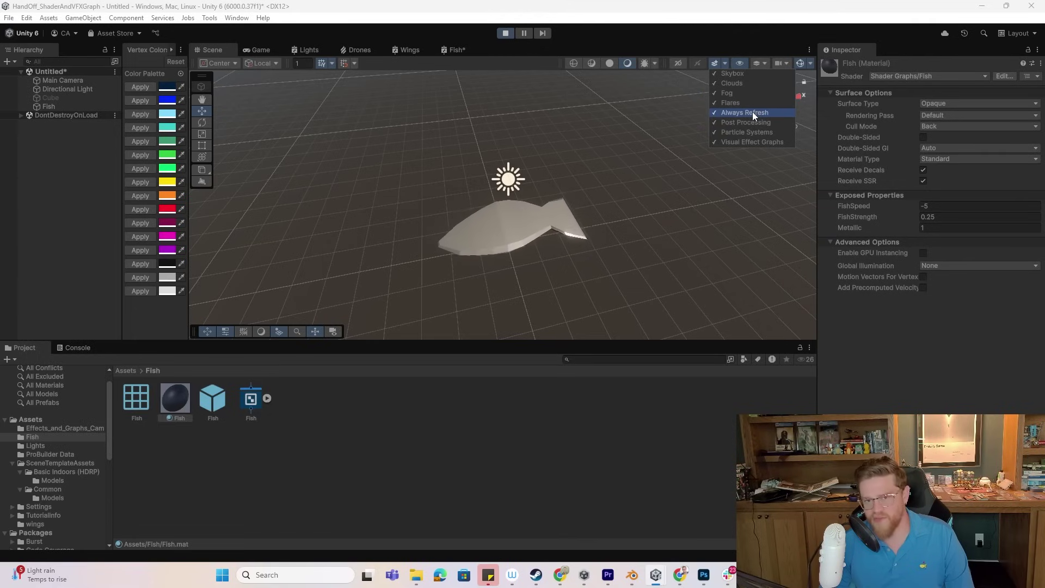
{"action": "left_click", "coordinate": [752, 112]}
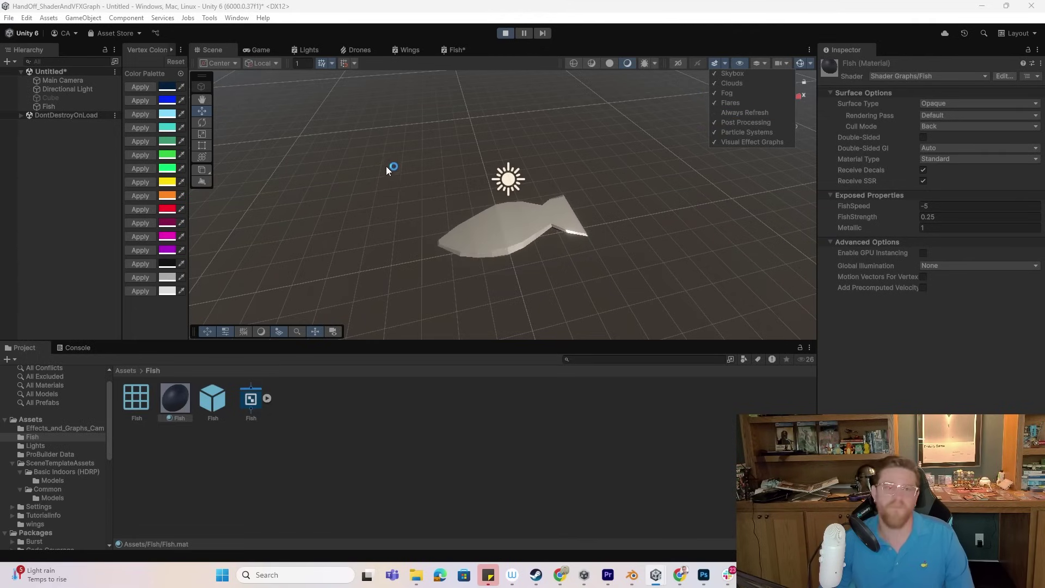
{"action": "middle_click_drag", "start_coordinate": [384, 170], "coordinate": [426, 149]}
{"action": "left_click", "coordinate": [506, 33]}
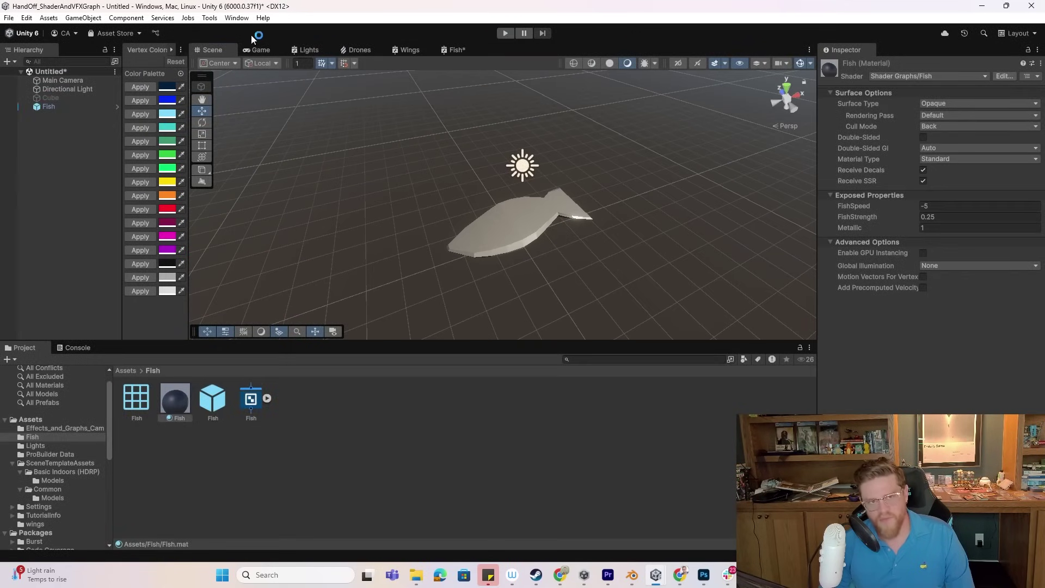
- In the Package Manager, show the samples of the High Definition RP package among the packages in the project
{"action": "left_click", "coordinate": [236, 18]}
{"action": "left_click", "coordinate": [297, 161]}
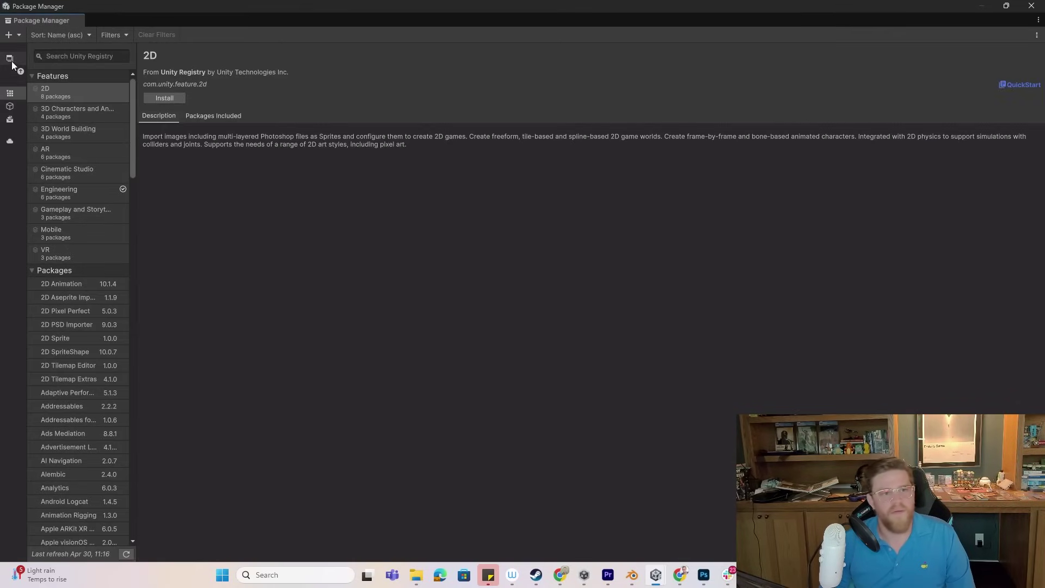
{"action": "left_click_drag", "start_coordinate": [133, 89], "coordinate": [193, 88]}
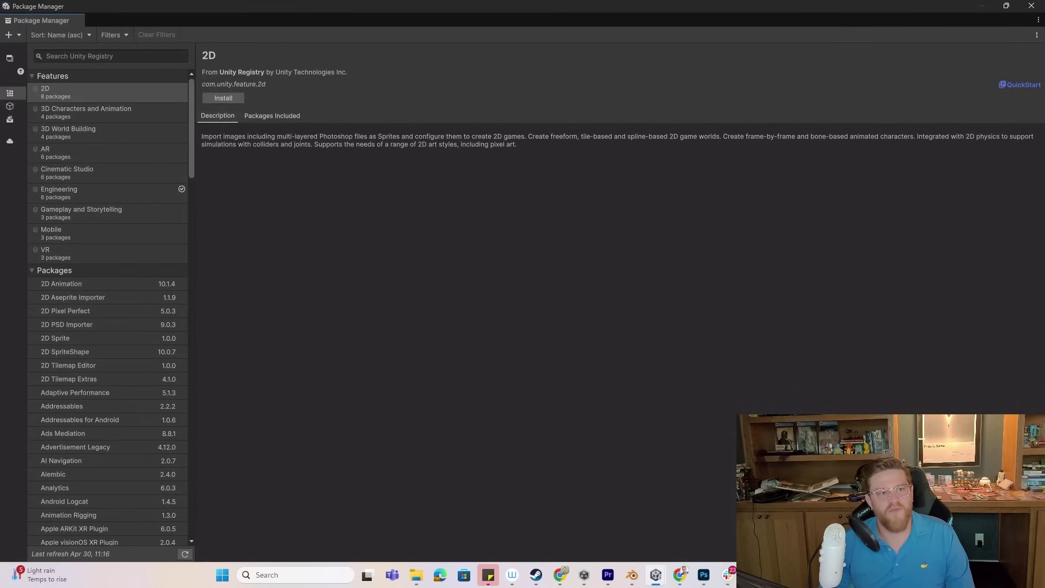
{"action": "left_click", "coordinate": [10, 58]}
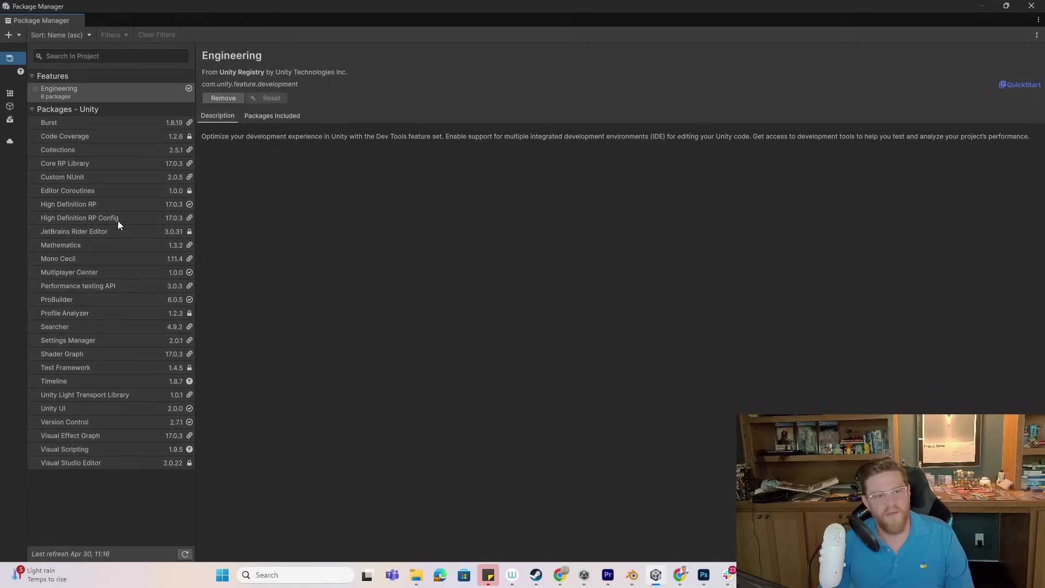
{"action": "left_click", "coordinate": [106, 206]}
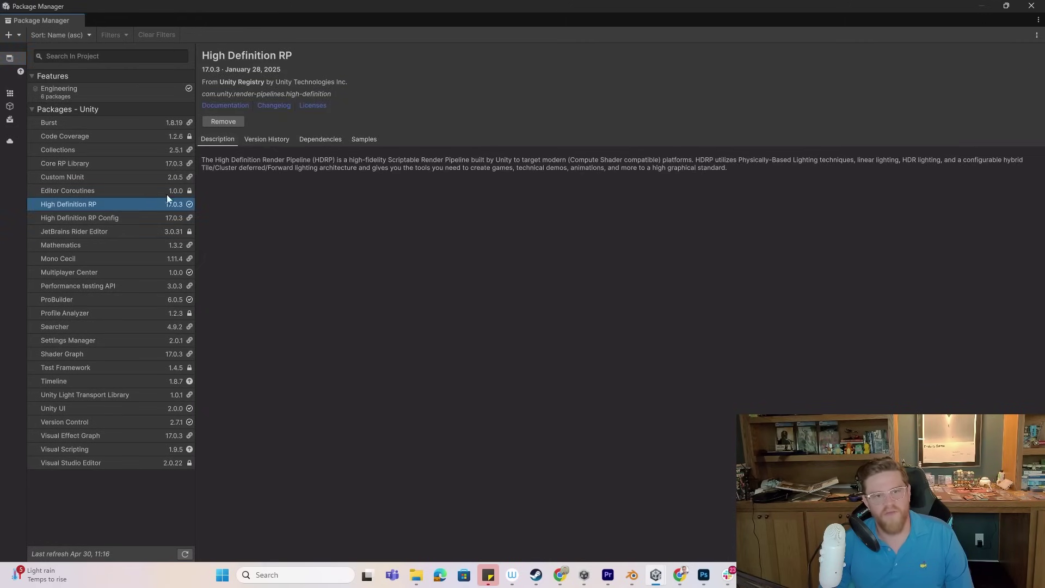
{"action": "left_click", "coordinate": [361, 139]}
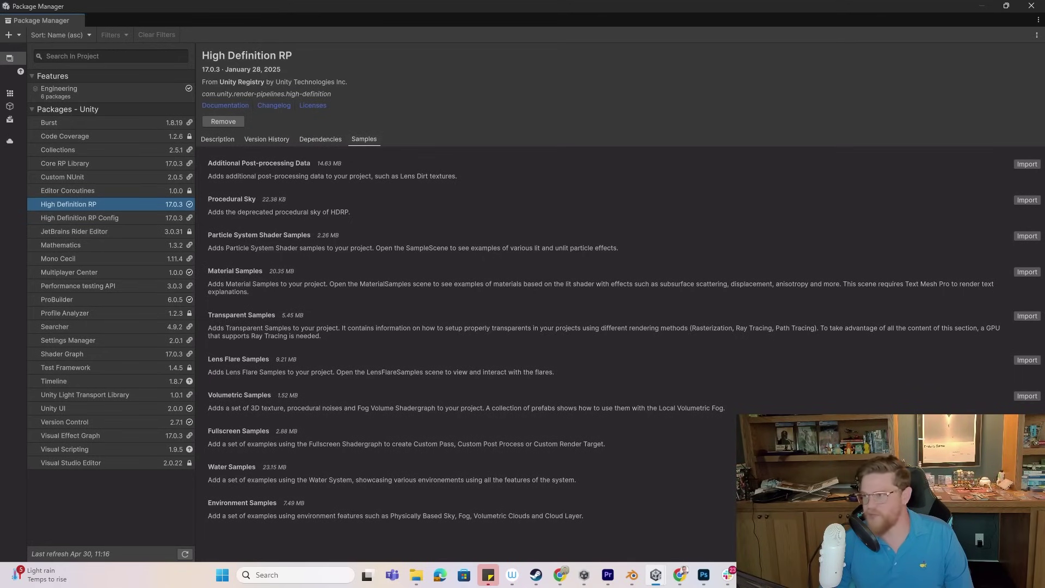
- Resize the Package Manager window, import the High Definition RP Water Samples and close the window
{"action": "left_click", "coordinate": [995, 5]}
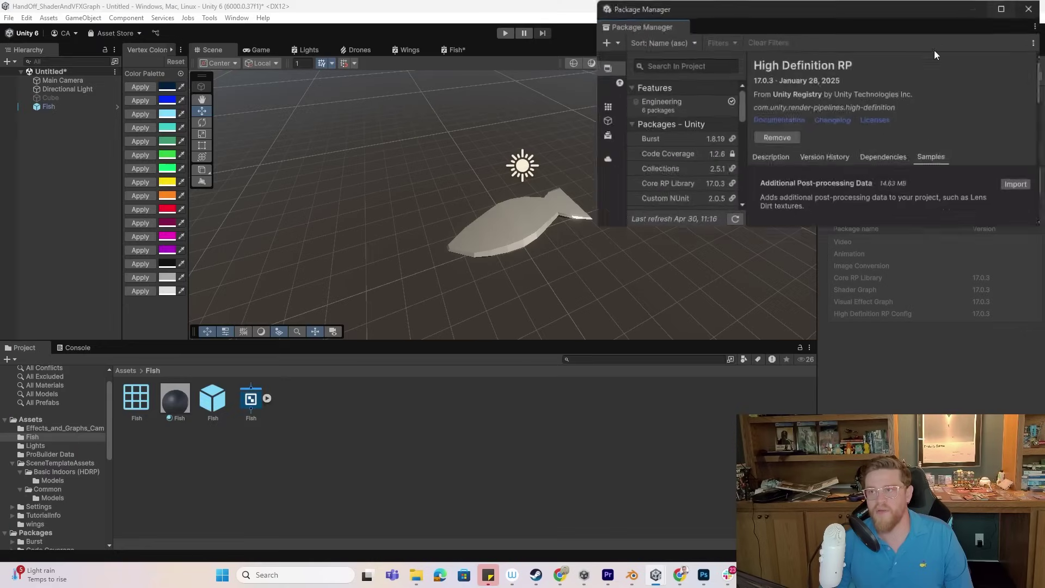
{"action": "left_click_drag", "start_coordinate": [850, 15], "coordinate": [493, 40]}
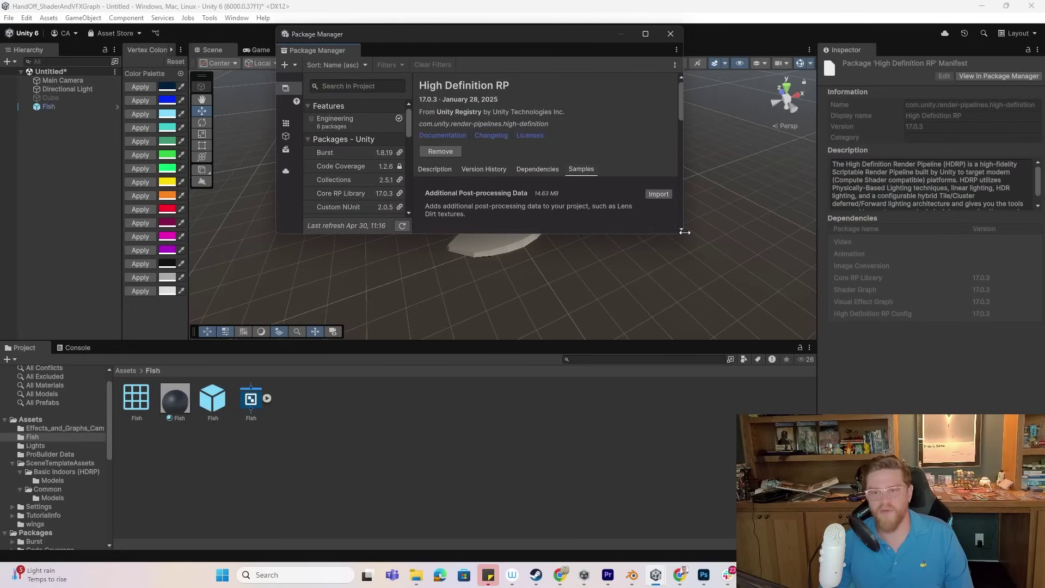
{"action": "left_click_drag", "start_coordinate": [681, 232], "coordinate": [933, 429]}
{"action": "scroll", "coordinate": [824, 331], "scroll_direction": "down", "scroll_amount": 3}
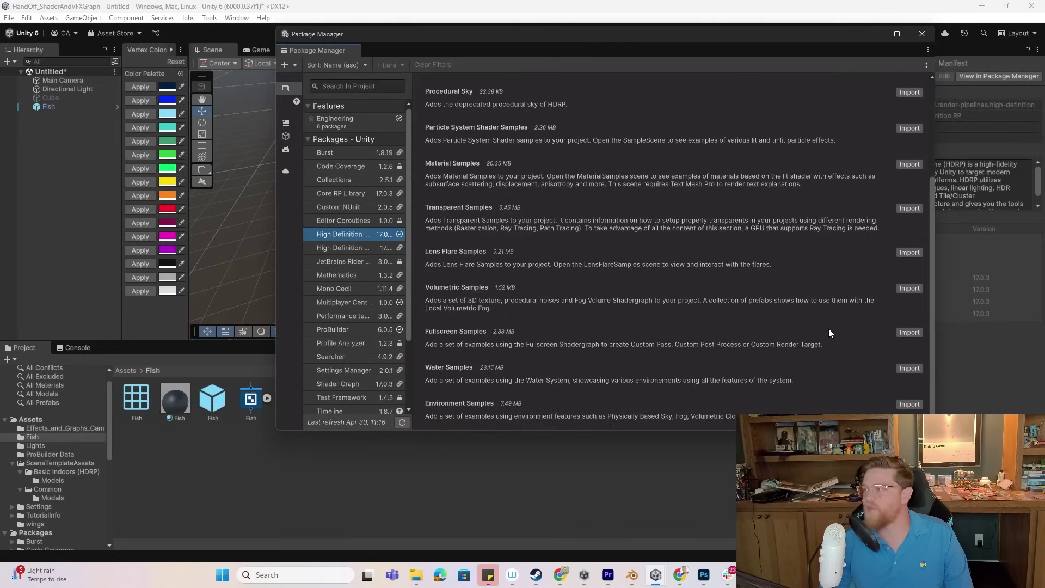
{"action": "left_click", "coordinate": [909, 371]}
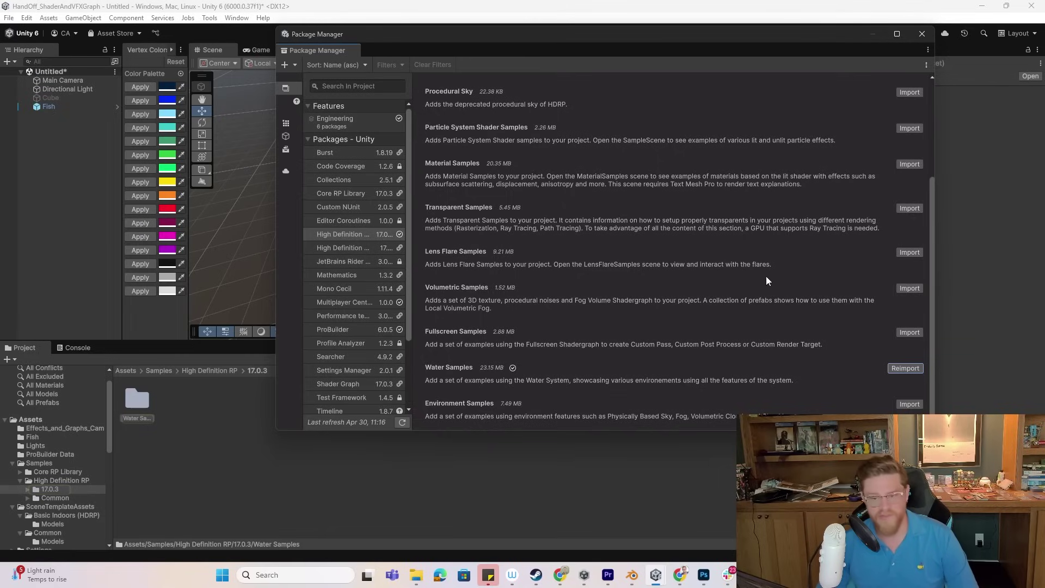
{"action": "left_click", "coordinate": [921, 34]}
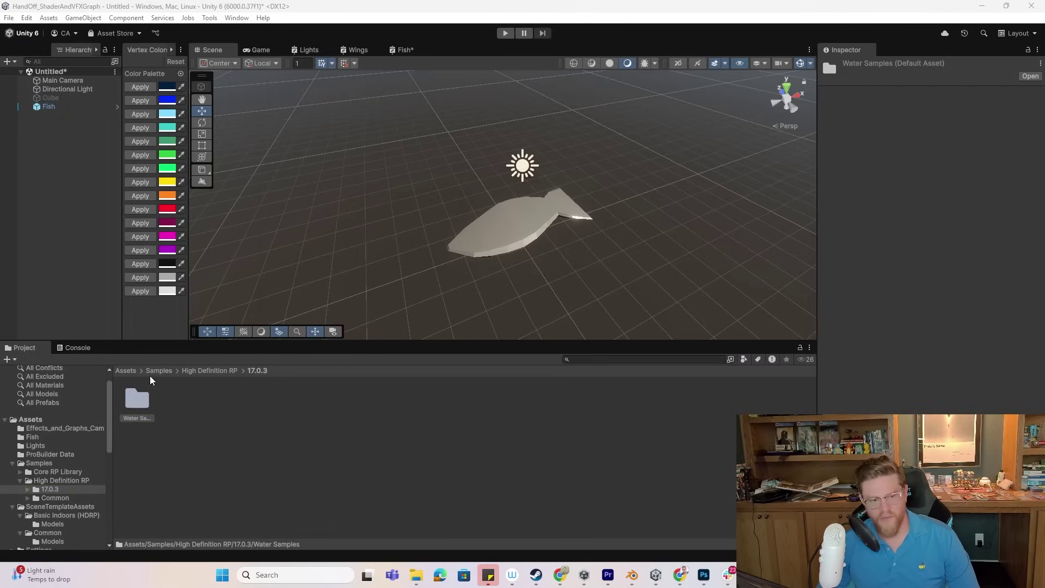
- Open the Underwater scene from the Scenes folder of the imported Water Samples
{"action": "double_click", "coordinate": [136, 402]}
{"action": "left_click", "coordinate": [254, 408]}
{"action": "double_click", "coordinate": [254, 407]}
{"action": "left_click", "coordinate": [180, 400]}
{"action": "left_click", "coordinate": [211, 401]}
{"action": "left_click", "coordinate": [248, 402]}
{"action": "left_click", "coordinate": [289, 400]}
{"action": "left_click", "coordinate": [327, 400]}
{"action": "double_click", "coordinate": [366, 400]}
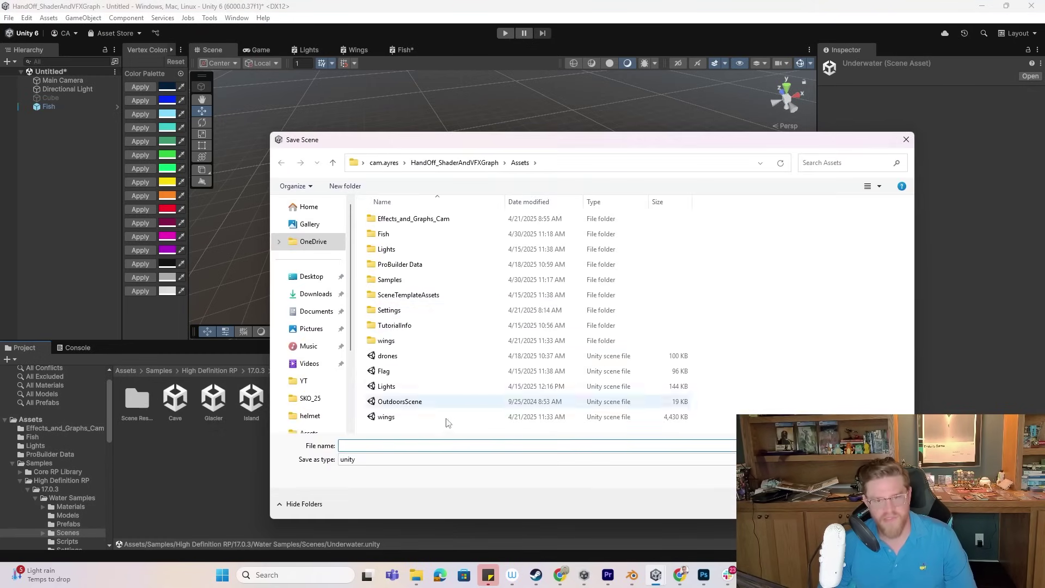
- Save the current fish scene as working_01 in the Assets folder
{"action": "type", "text": "worki"}
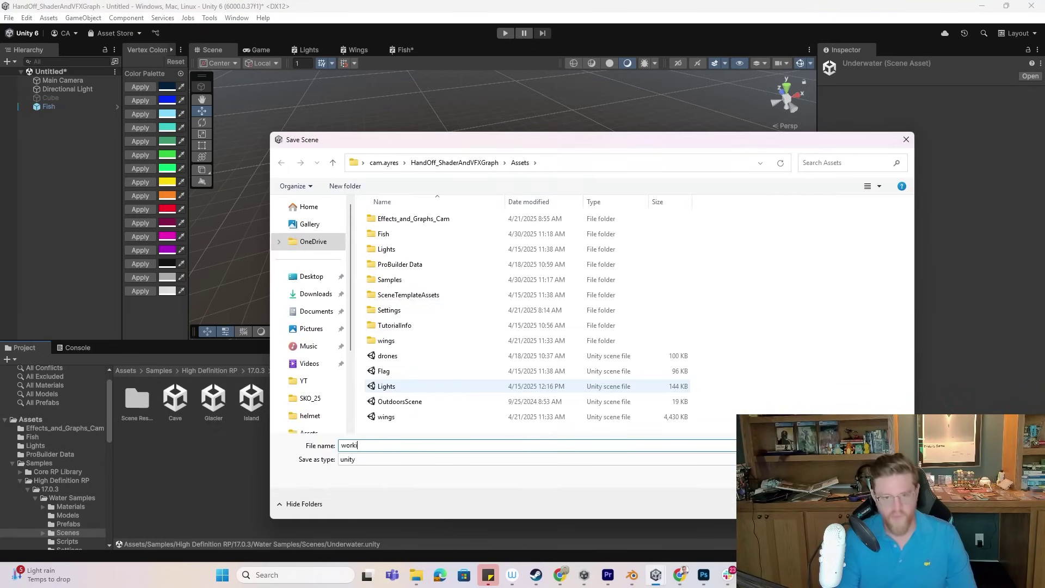
{"action": "type", "text": "ng_01"}
{"action": "key", "text": "Return"}
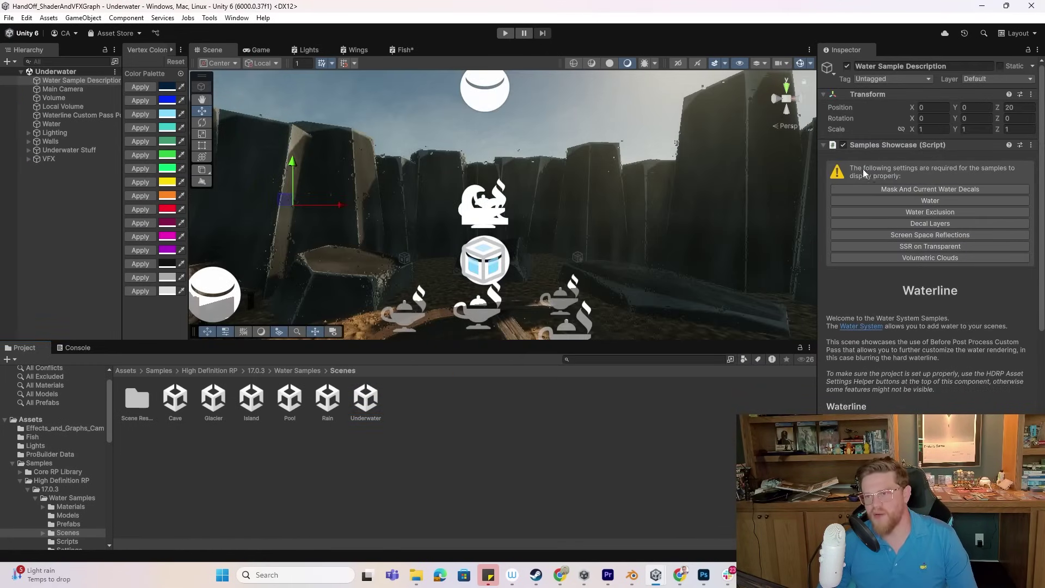
- From the sample's required settings, search the project settings for water and enable Mask and Current Water Decals and HDRP Water
{"action": "left_click", "coordinate": [930, 189]}
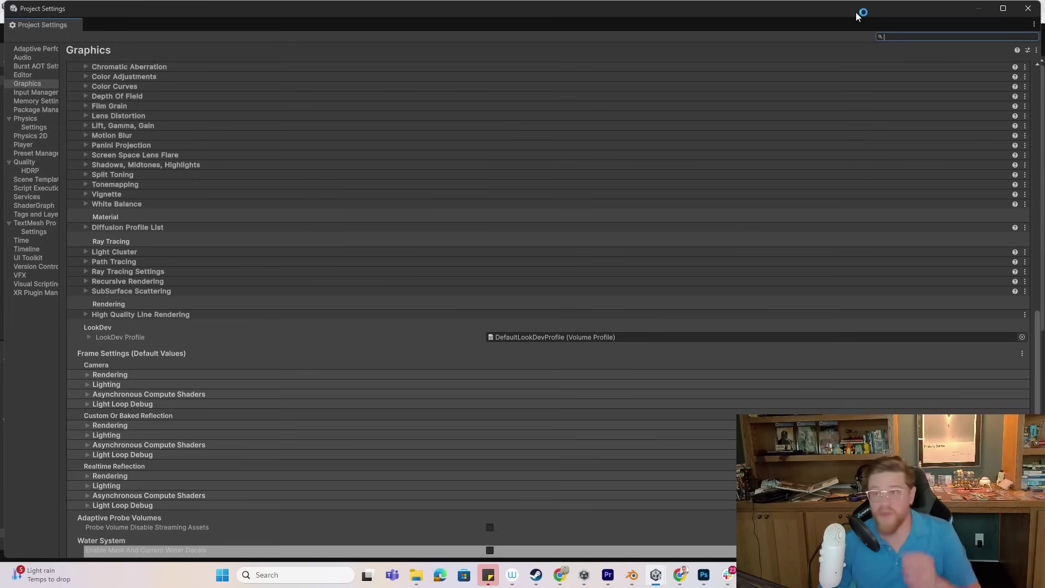
{"action": "double_click", "coordinate": [856, 17]}
{"action": "left_click_drag", "start_coordinate": [969, 92], "coordinate": [351, 92]}
{"action": "left_click_drag", "start_coordinate": [274, 15], "coordinate": [413, 20]}
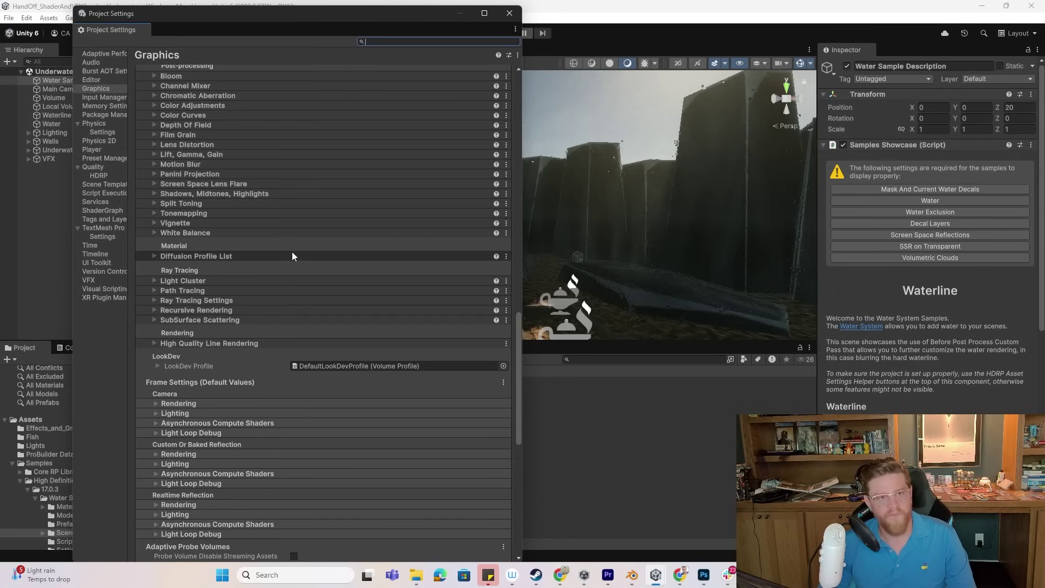
{"action": "type", "text": "water"}
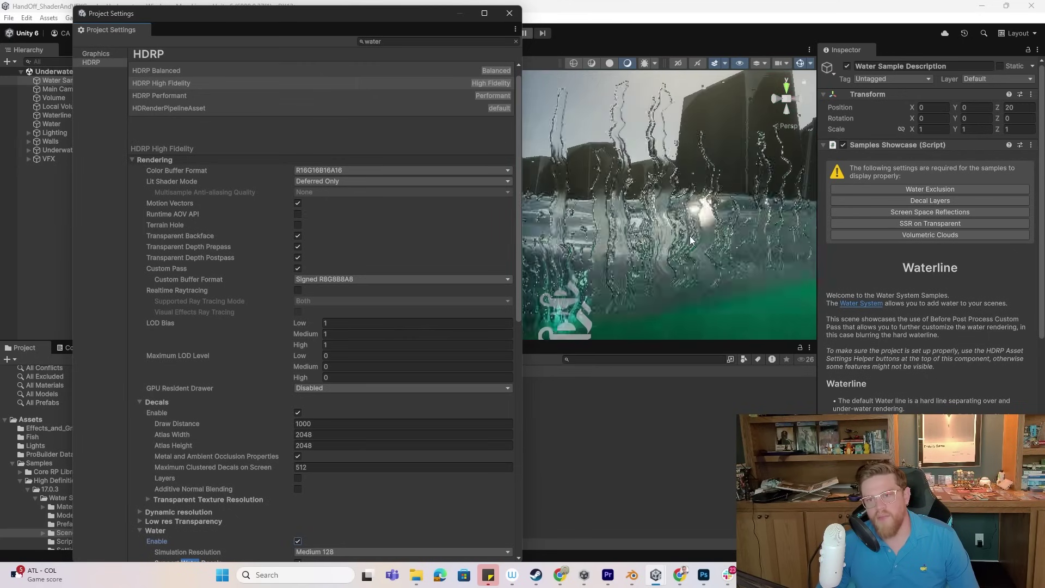
- Enable water Exclusion and decal Layers in the HDRP High Fidelity asset
{"action": "scroll", "coordinate": [388, 422], "scroll_direction": "down", "scroll_amount": 3}
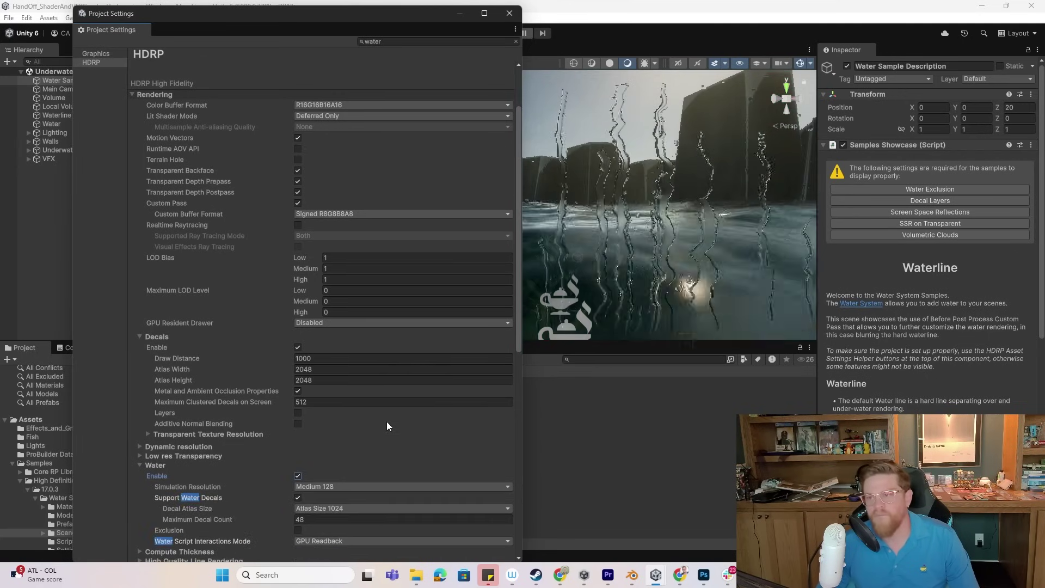
{"action": "scroll", "coordinate": [388, 419], "scroll_direction": "down", "scroll_amount": 2}
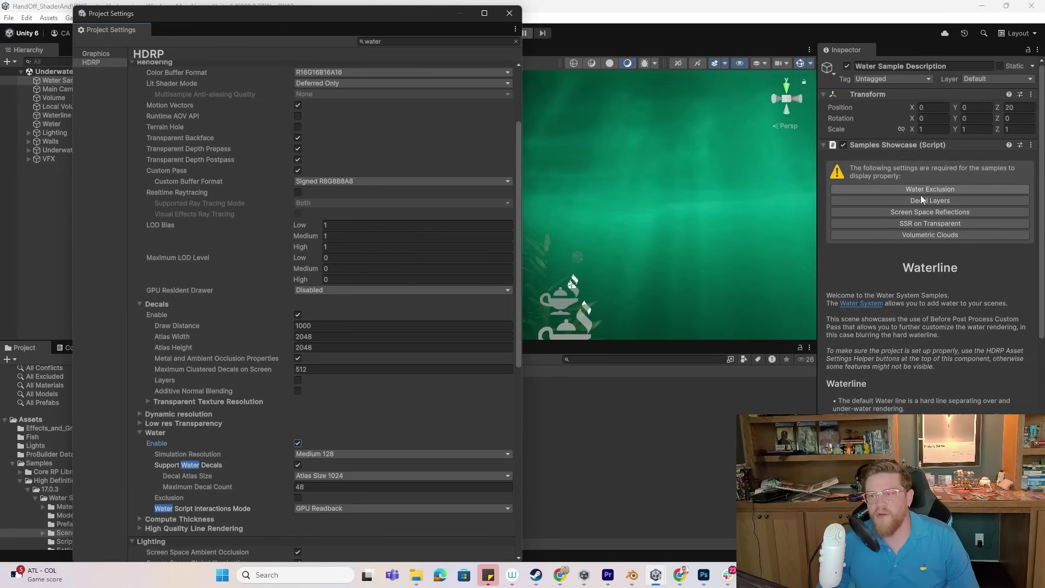
{"action": "left_click", "coordinate": [298, 497]}
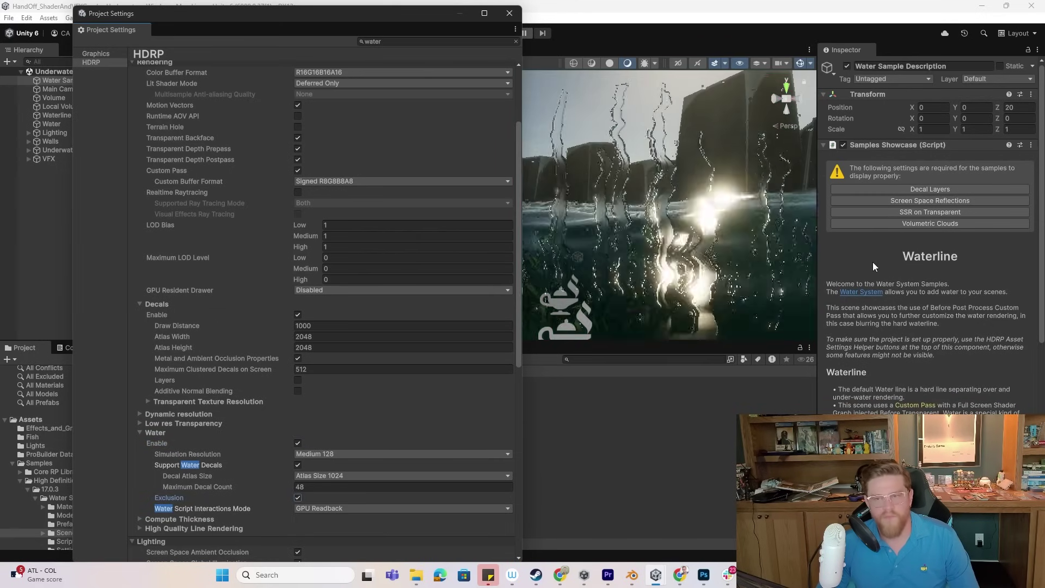
{"action": "left_click", "coordinate": [927, 190]}
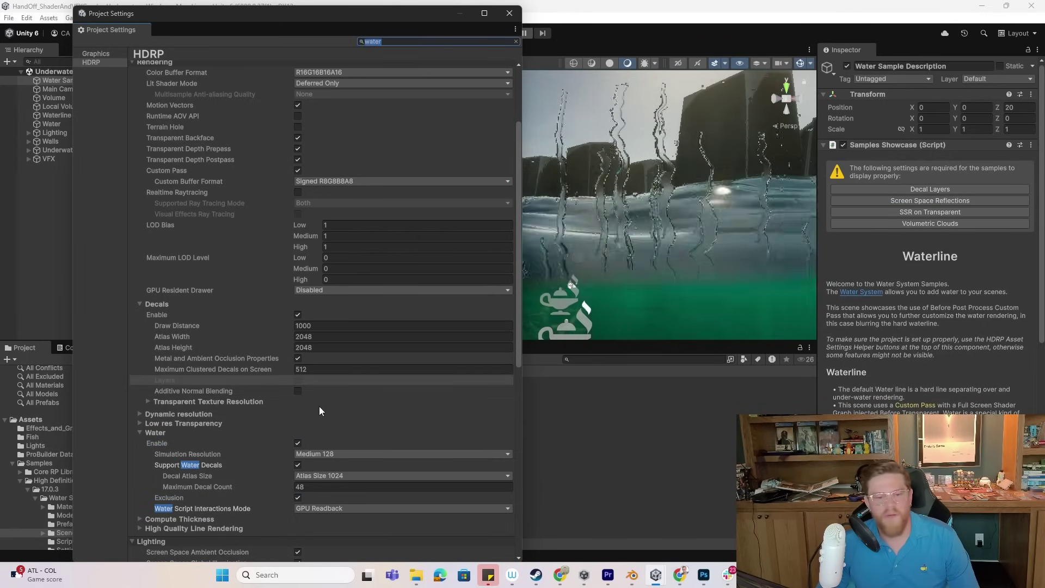
{"action": "left_click", "coordinate": [298, 379]}
- Enable Screen Space Reflection and its Transparent option in the HDRP reflection settings
{"action": "left_click", "coordinate": [917, 189]}
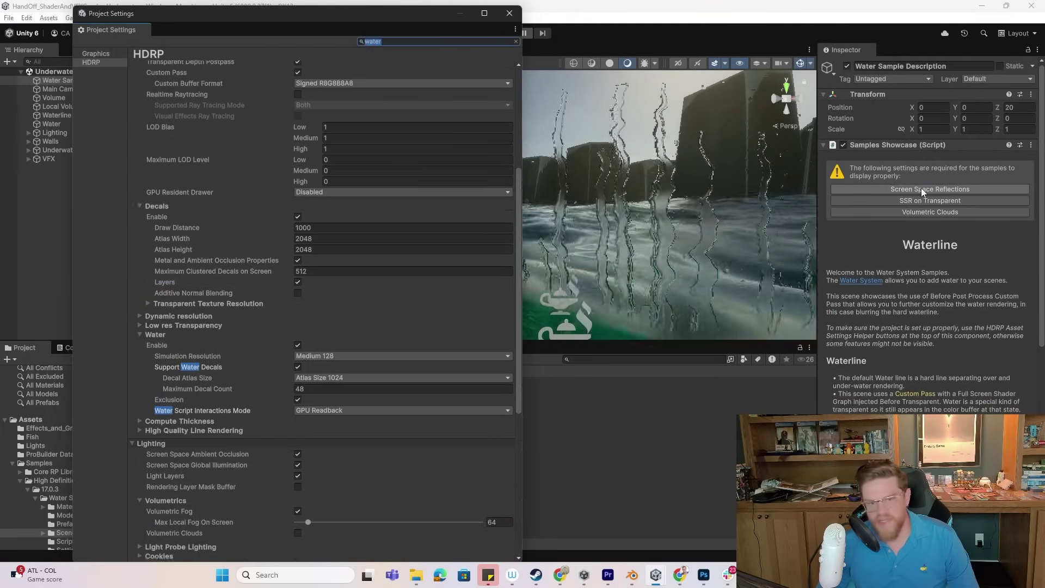
{"action": "left_click", "coordinate": [297, 542]}
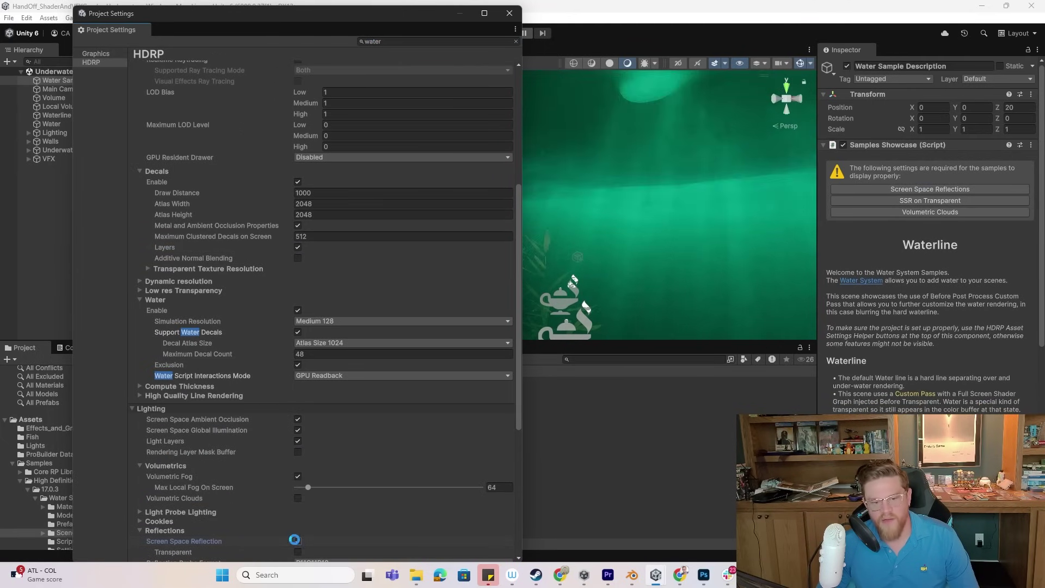
{"action": "left_click", "coordinate": [297, 552]}
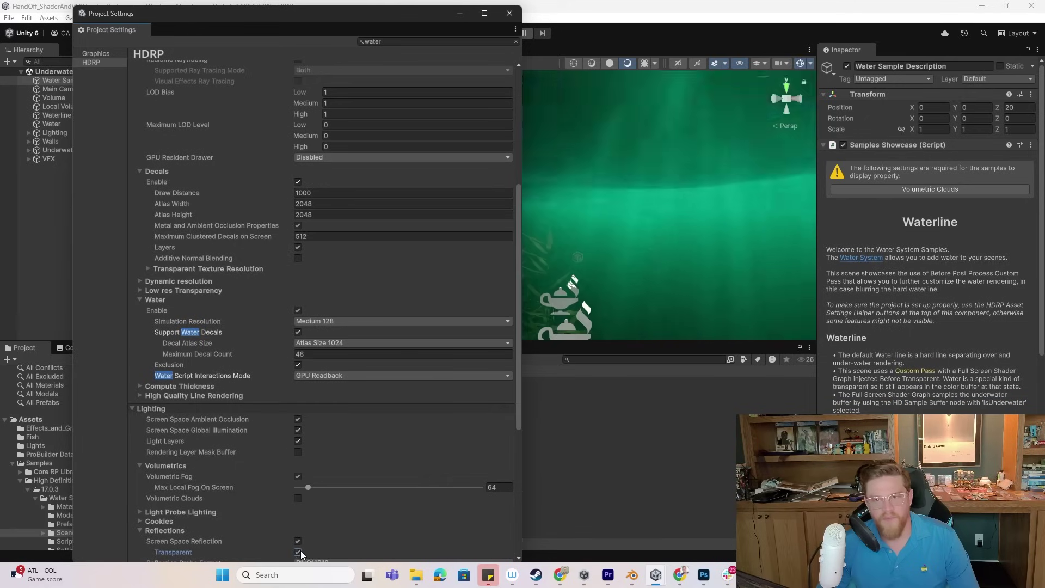
- Enable Volumetric Clouds in the HDRP lighting settings and close the project settings
{"action": "left_click", "coordinate": [937, 190]}
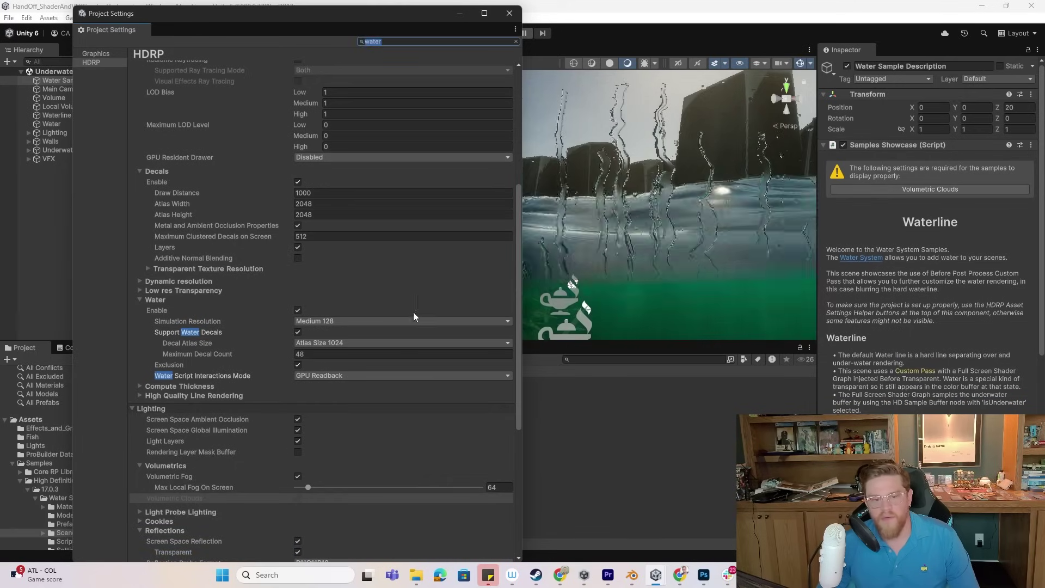
{"action": "left_click", "coordinate": [297, 498]}
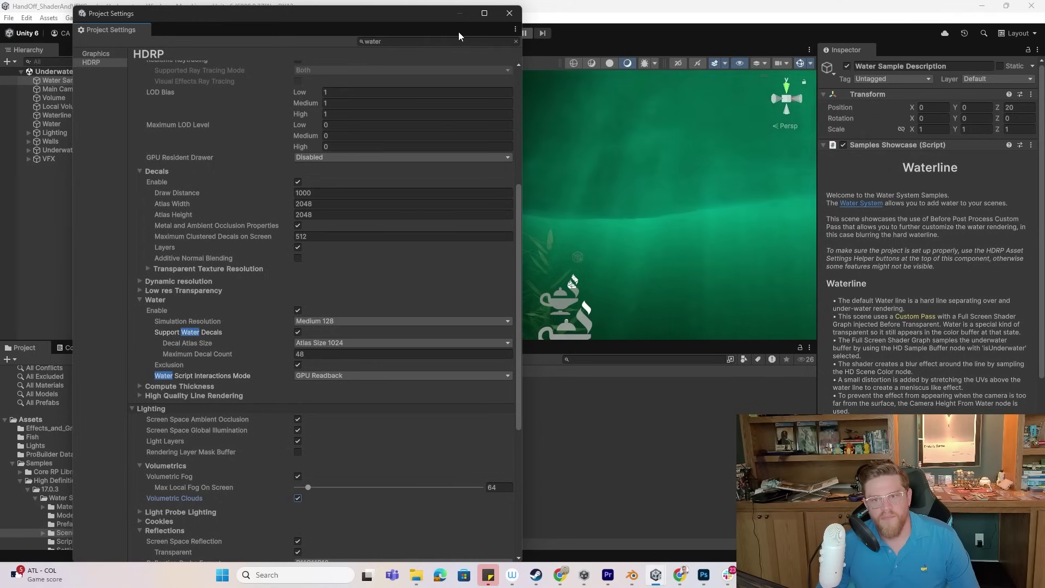
{"action": "left_click", "coordinate": [508, 13]}
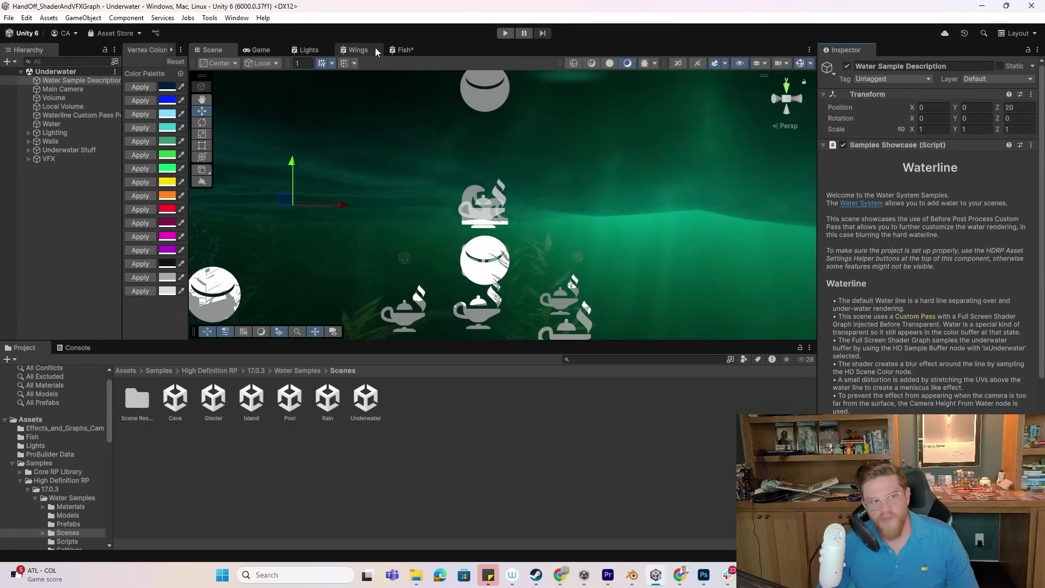
- Create a VFX graph named Fish in the Fish folder from the Minimal System template
{"action": "left_click", "coordinate": [32, 436]}
{"action": "right_click", "coordinate": [382, 441]}
{"action": "mouse_move", "coordinate": [532, 134]}
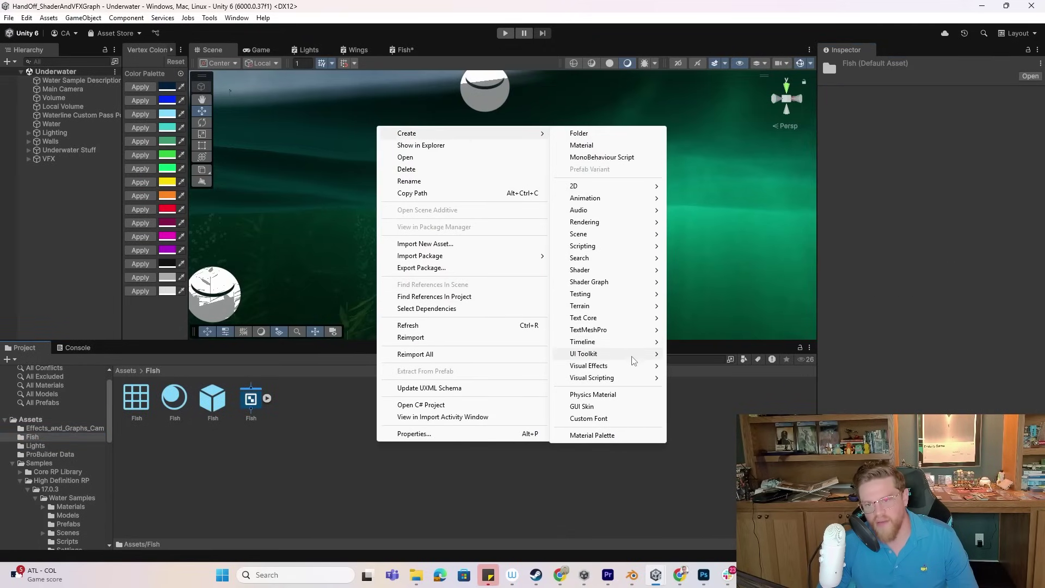
{"action": "mouse_move", "coordinate": [634, 371]}
{"action": "left_click", "coordinate": [703, 367]}
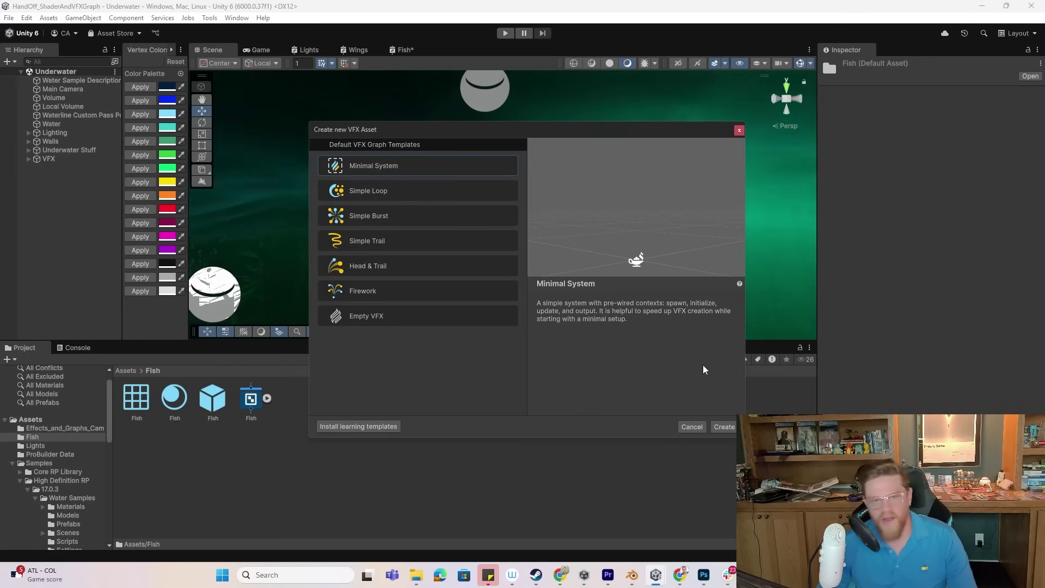
{"action": "double_click", "coordinate": [397, 166]}
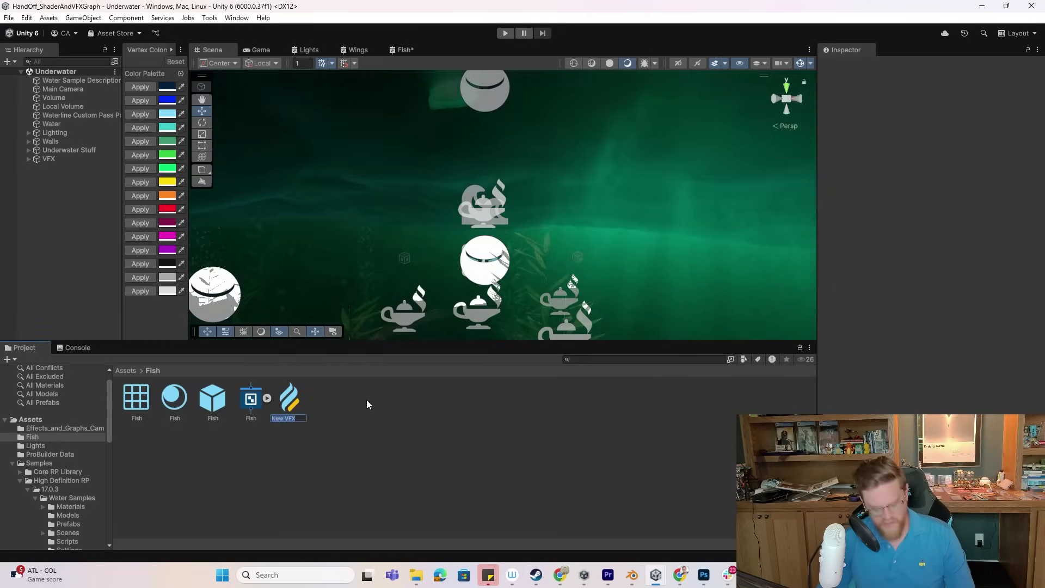
{"action": "type", "text": "Fish"}
{"action": "key", "text": "Return"}
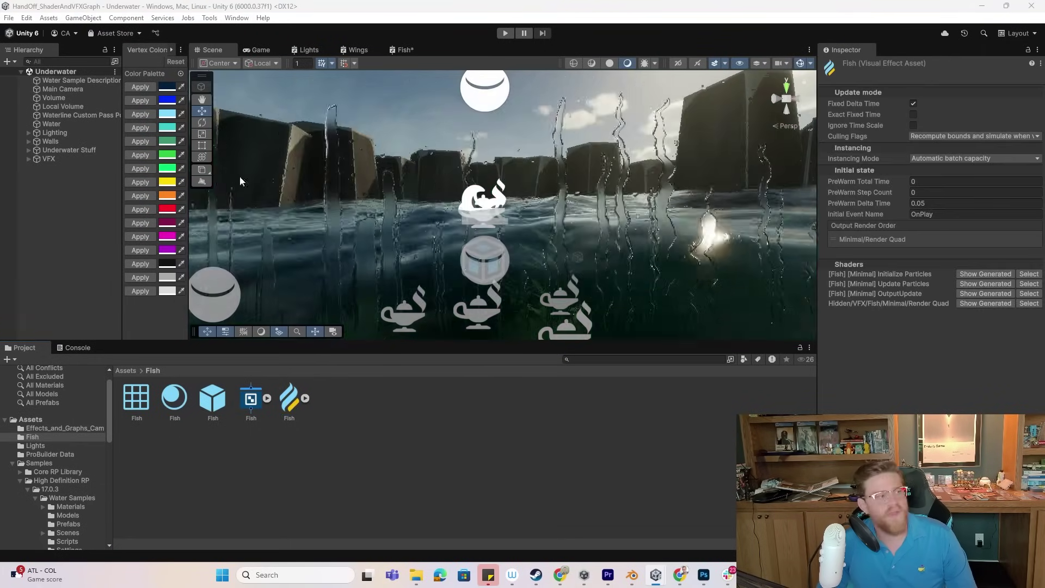
- Open the Fish VFX graph docked beside the Fish shader graph and bring its Minimal system into view
{"action": "left_click_drag", "start_coordinate": [453, 41], "coordinate": [440, 51]}
{"action": "middle_click_drag", "start_coordinate": [616, 223], "coordinate": [448, 198]}
{"action": "scroll", "coordinate": [723, 249], "scroll_direction": "down", "scroll_amount": 3}
{"action": "middle_click_drag", "start_coordinate": [728, 312], "coordinate": [637, 204]}
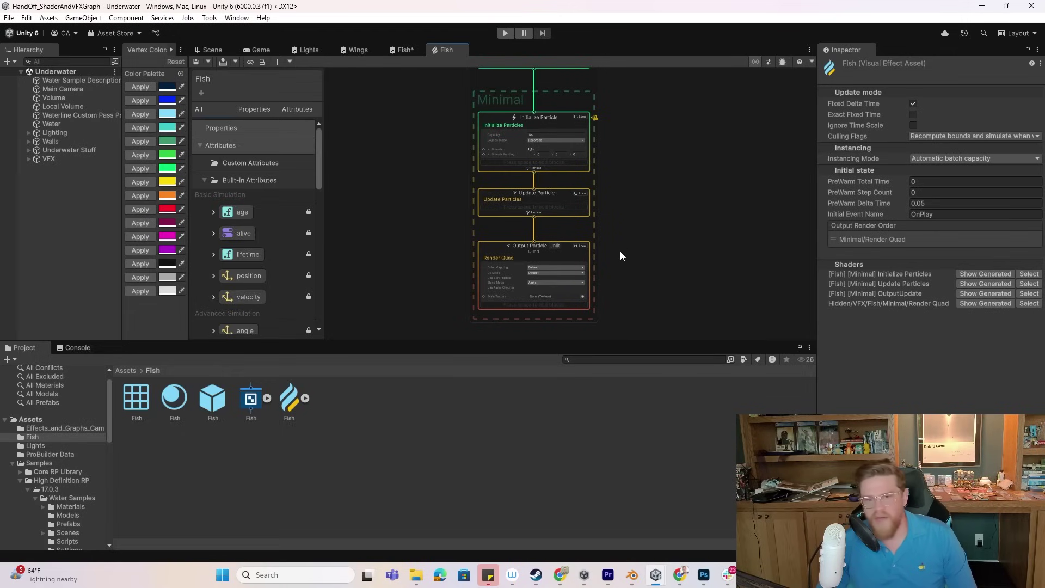
- Convert the Output Particle Unlit Quad context to Output Particle Shader Graph Mesh
{"action": "middle_click_drag", "start_coordinate": [627, 266], "coordinate": [670, 272]}
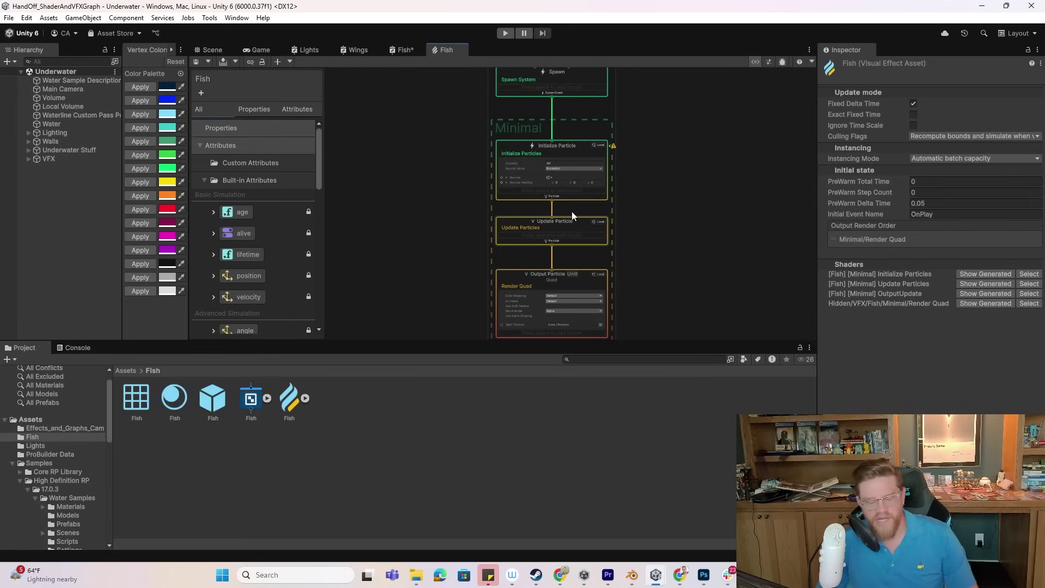
{"action": "middle_click_drag", "start_coordinate": [679, 269], "coordinate": [657, 233]}
{"action": "scroll", "coordinate": [635, 266], "scroll_direction": "up", "scroll_amount": 5}
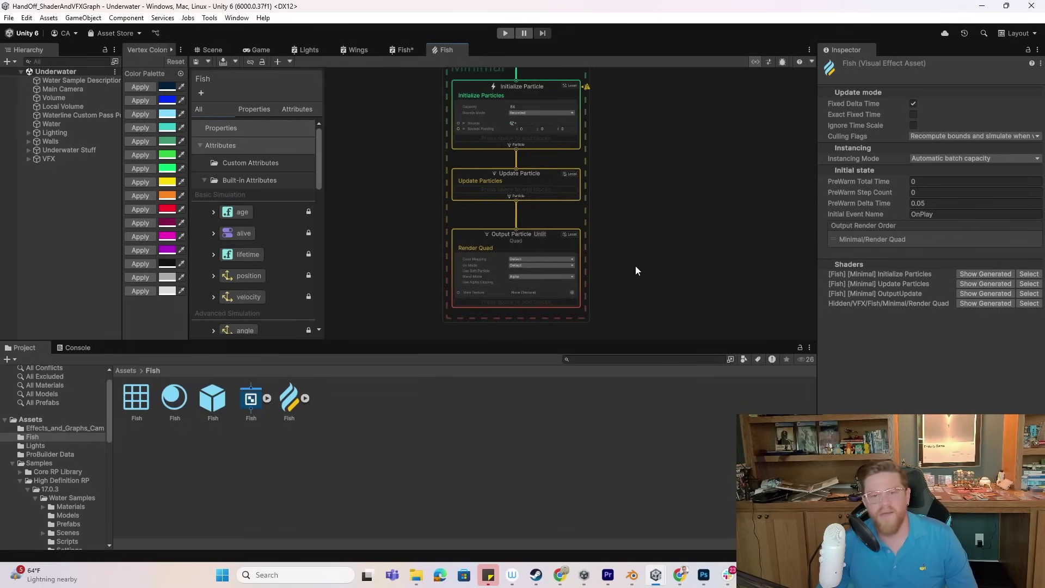
{"action": "left_click", "coordinate": [552, 210]}
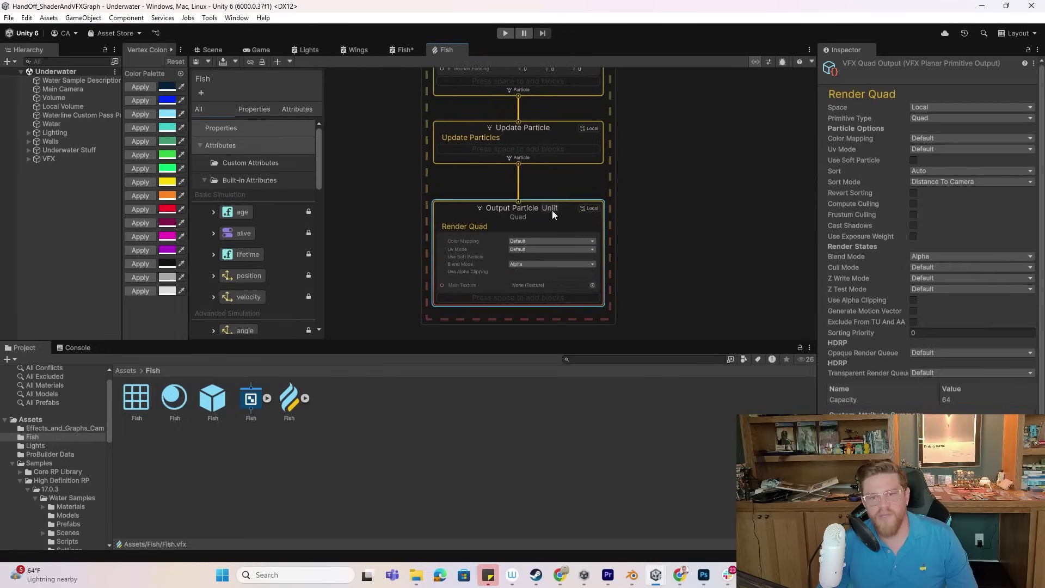
{"action": "right_click", "coordinate": [552, 210]}
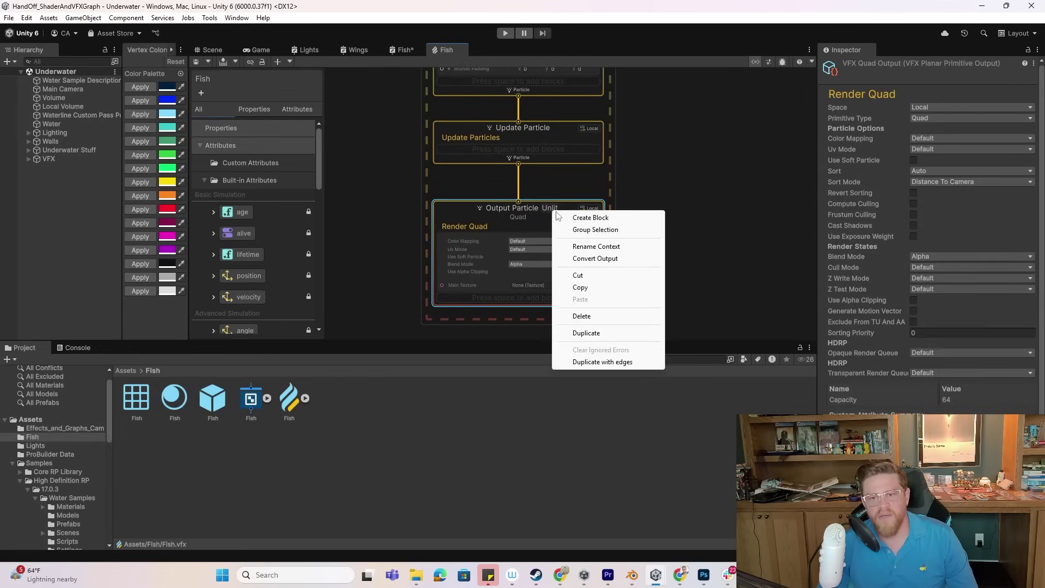
{"action": "left_click", "coordinate": [595, 259]}
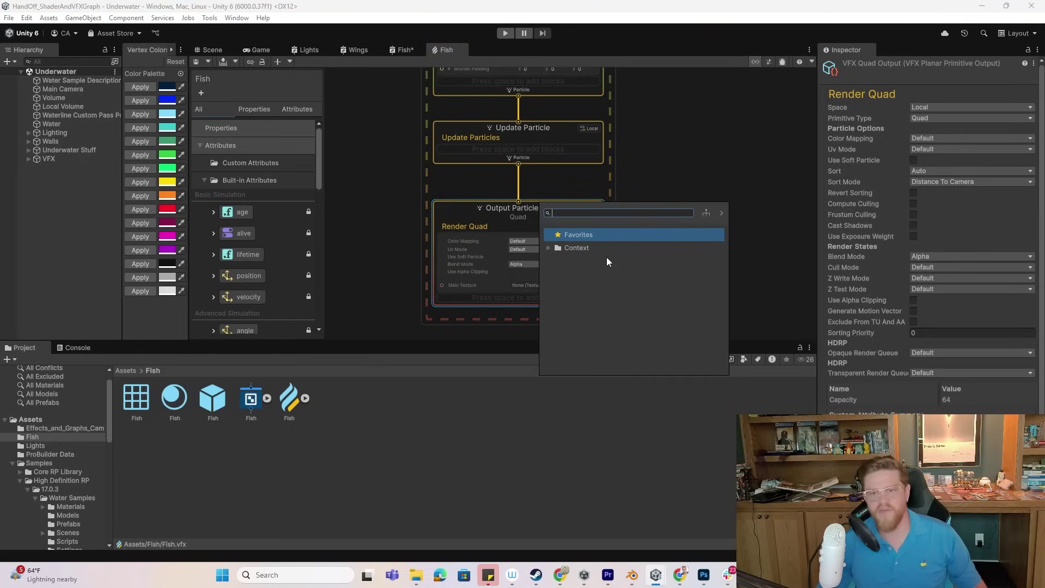
{"action": "type", "text": "shader"}
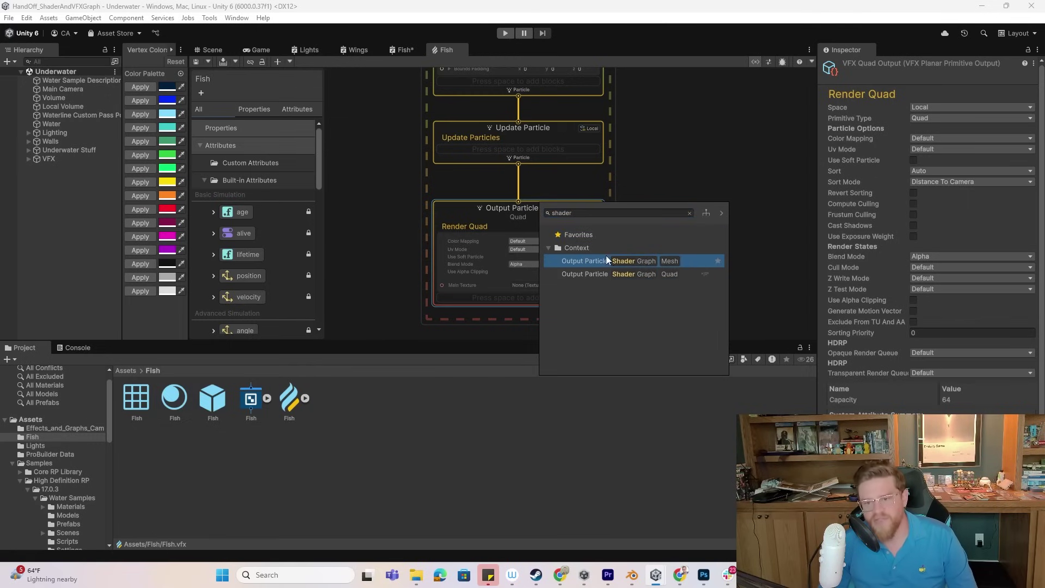
{"action": "left_click", "coordinate": [608, 260]}
- Assign the Fish shader graph and the Fish mesh to the Render Quad output context
{"action": "left_click", "coordinate": [593, 240]}
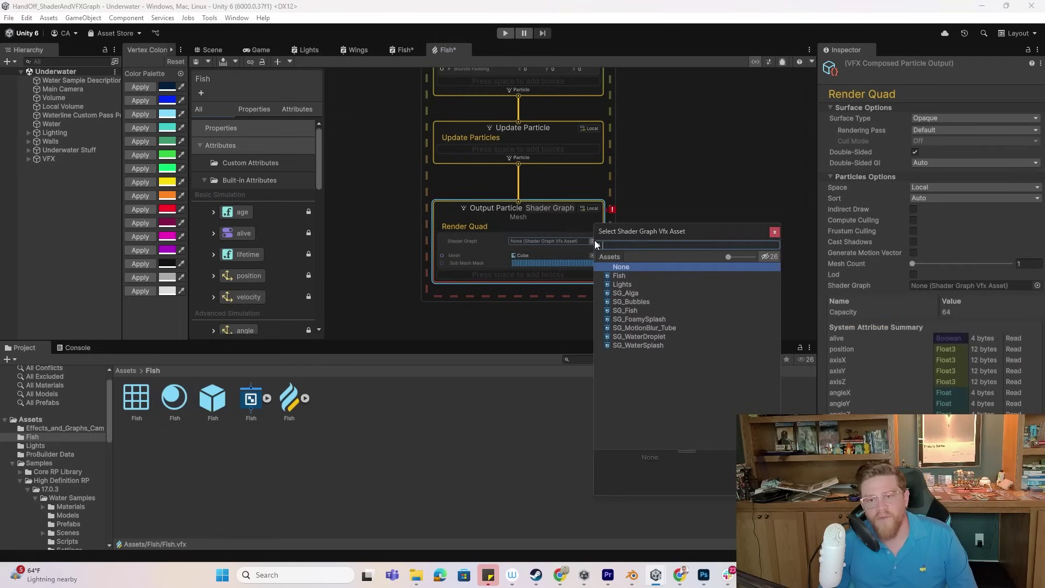
{"action": "left_click", "coordinate": [629, 275]}
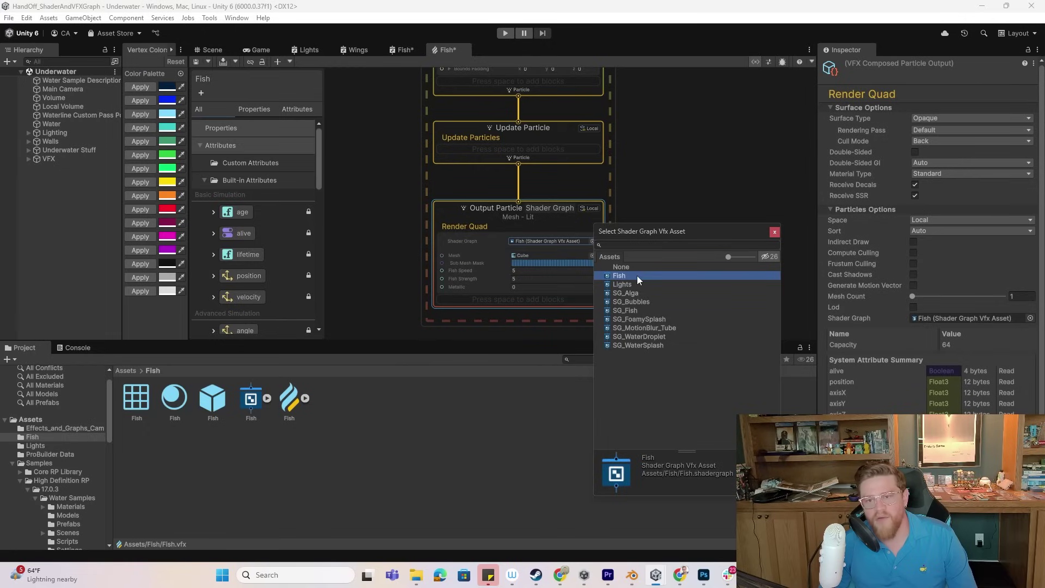
{"action": "left_click", "coordinate": [774, 233]}
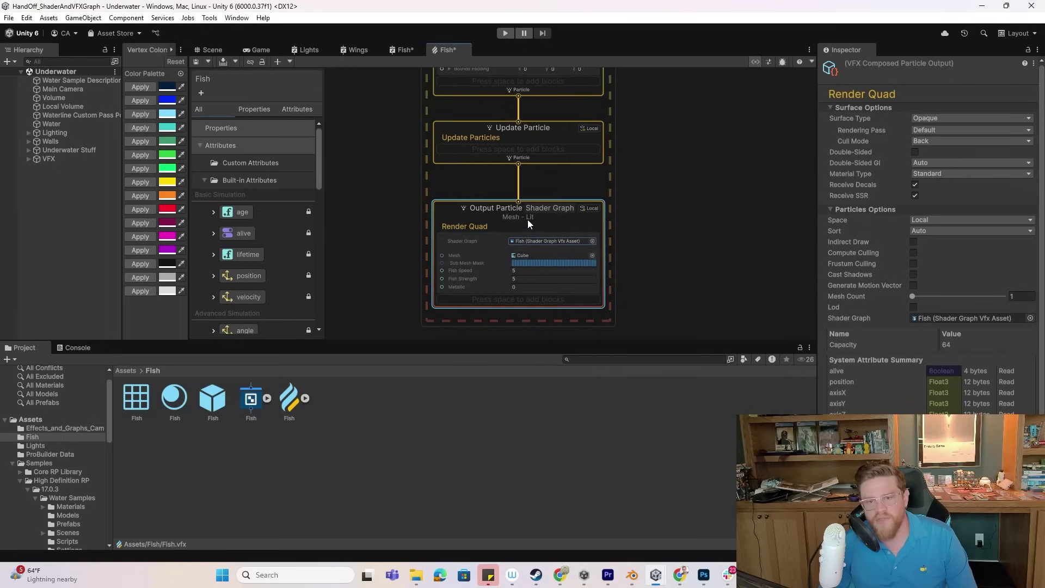
{"action": "left_click", "coordinate": [593, 256]}
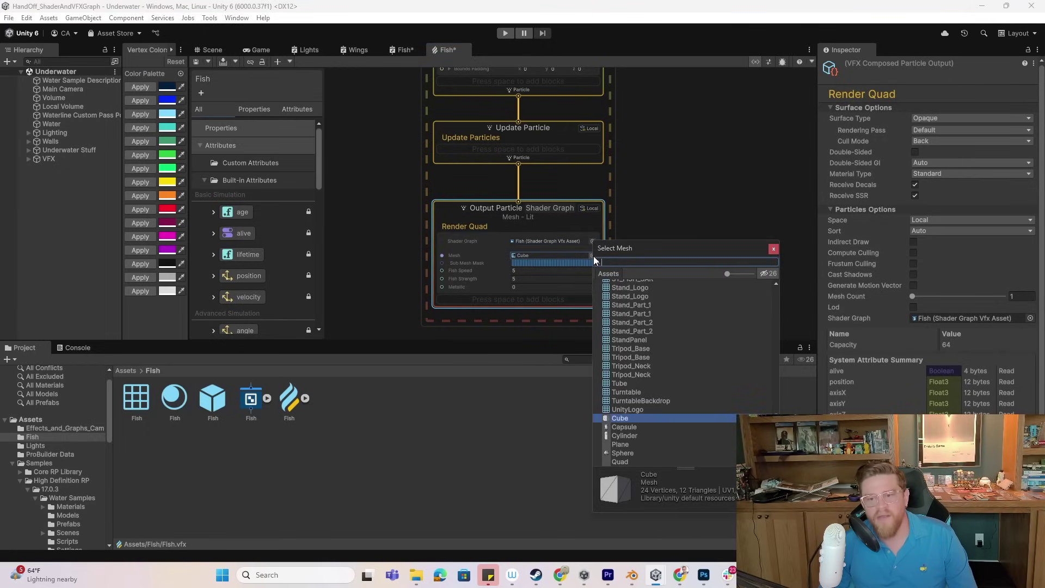
{"action": "type", "text": "fis"}
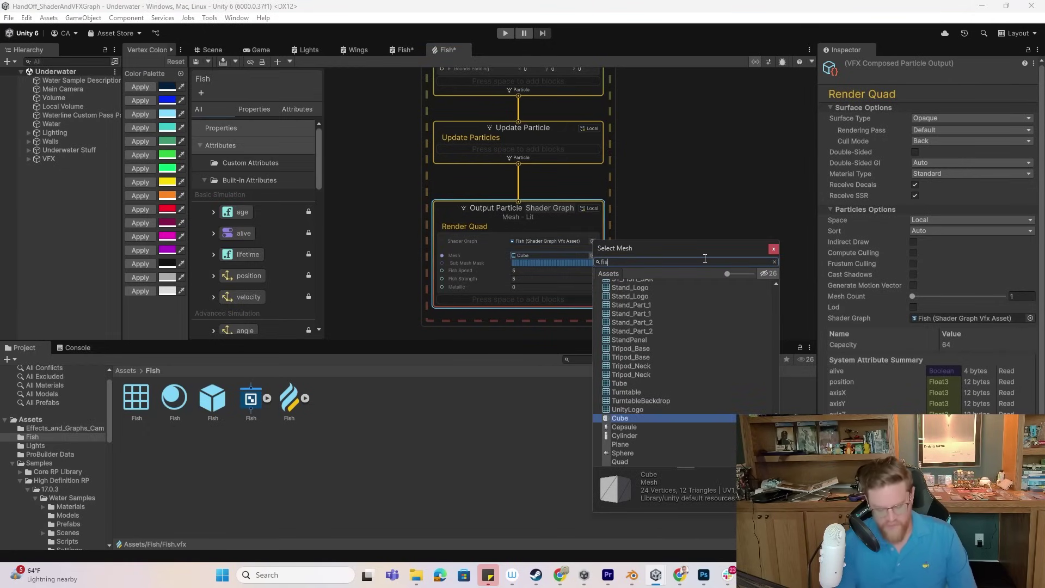
{"action": "type", "text": "h"}
{"action": "left_click", "coordinate": [622, 292]}
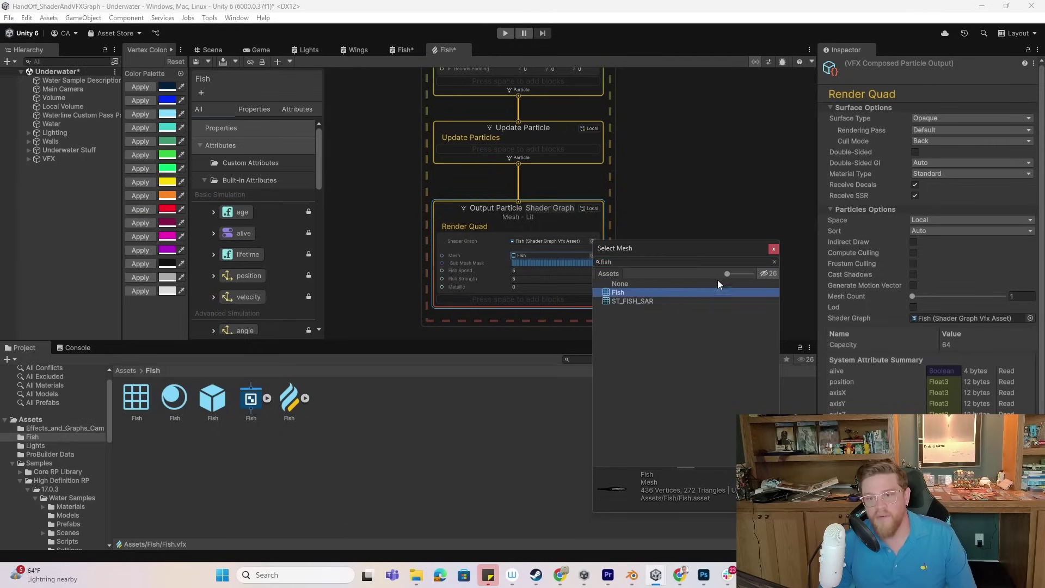
{"action": "left_click", "coordinate": [773, 249]}
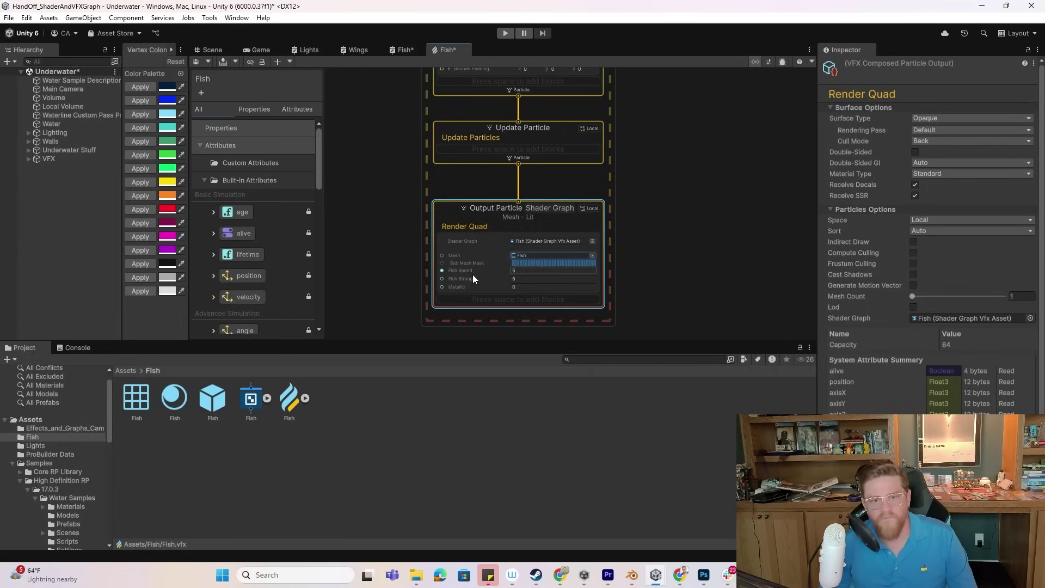
- Set the output context's Fish Speed to -5, Fish Strength to 0.25 and Metallic to 1
{"action": "left_click", "coordinate": [500, 272]}
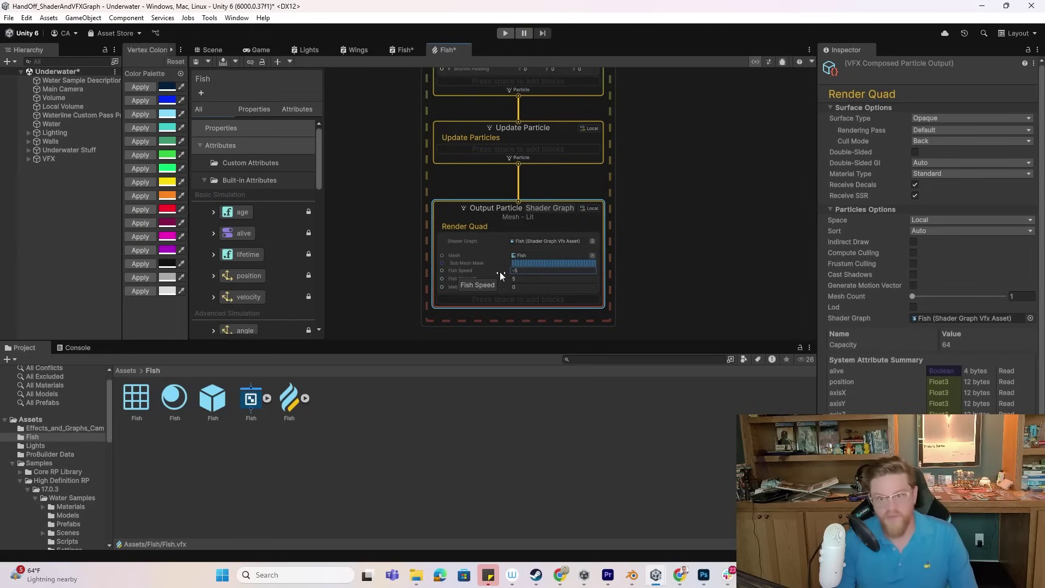
{"action": "left_click", "coordinate": [504, 278]}
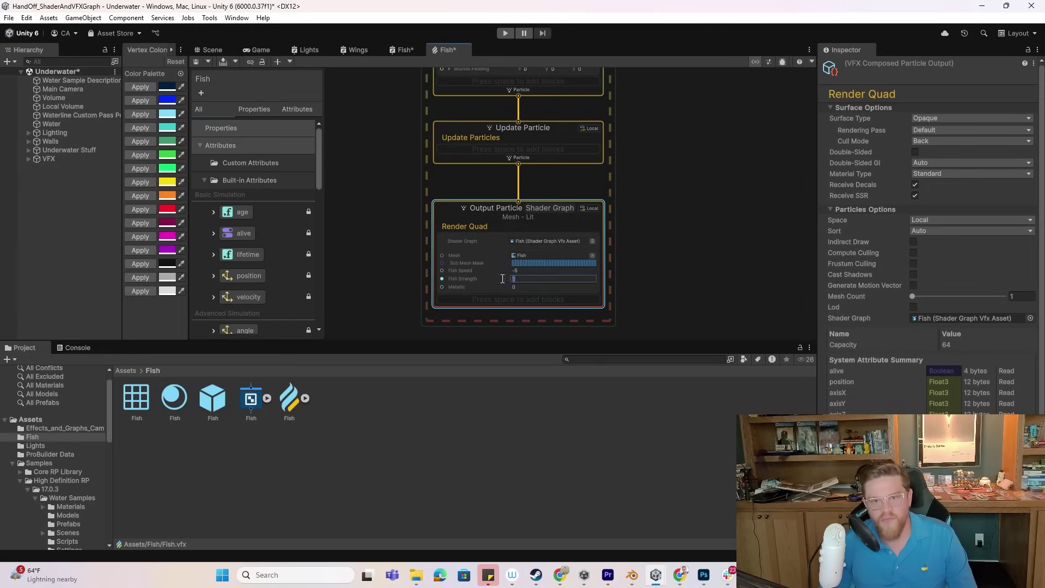
{"action": "type", "text": ".25"}
{"action": "left_click", "coordinate": [500, 286]}
{"action": "key", "text": "Return"}
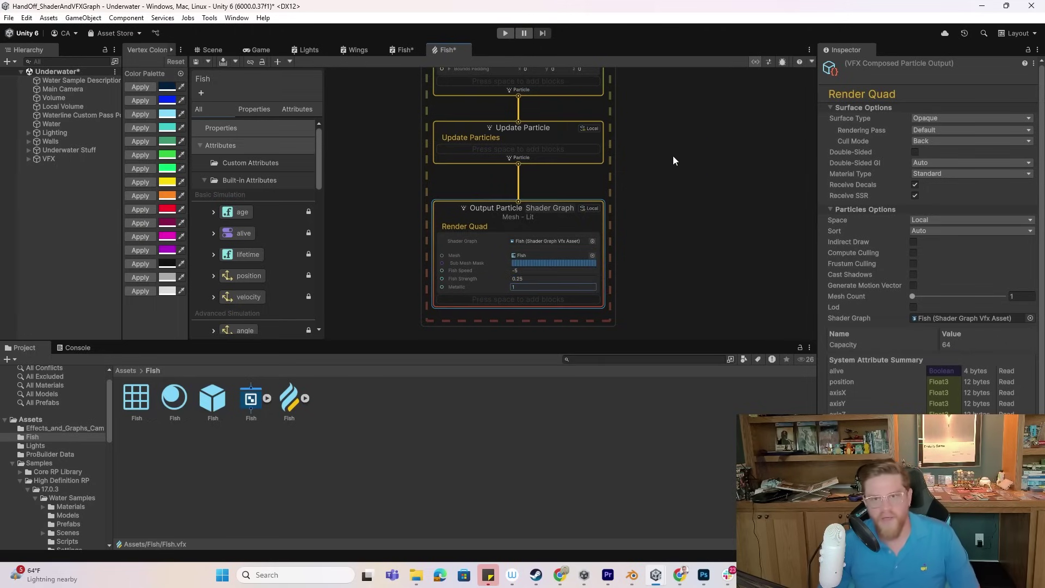
- Check the Experimental Operators/Blocks option in the Visual Effects preferences and close the preferences
{"action": "middle_click_drag", "start_coordinate": [675, 173], "coordinate": [684, 229]}
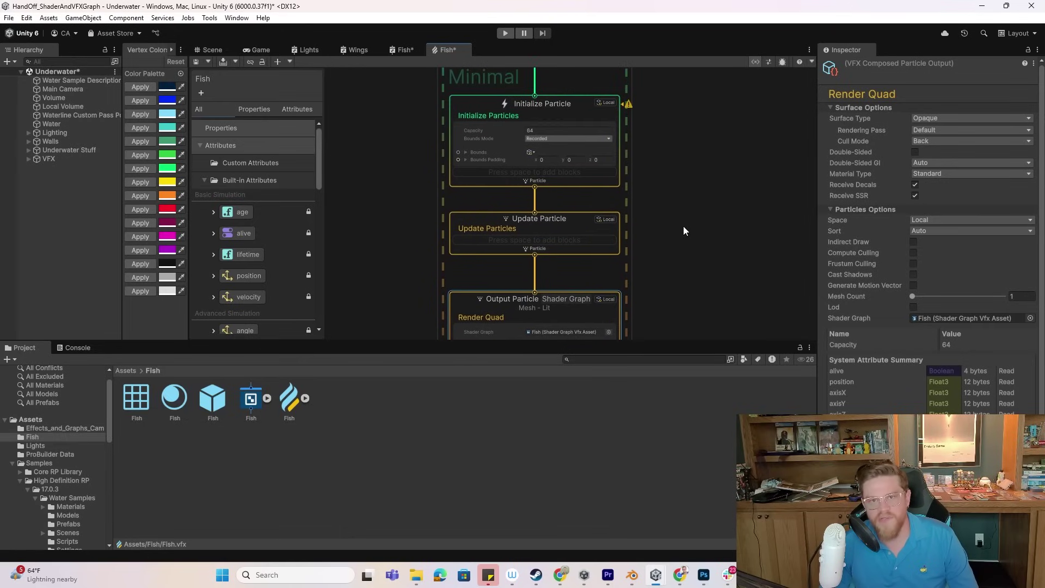
{"action": "middle_click_drag", "start_coordinate": [608, 323], "coordinate": [503, 223]}
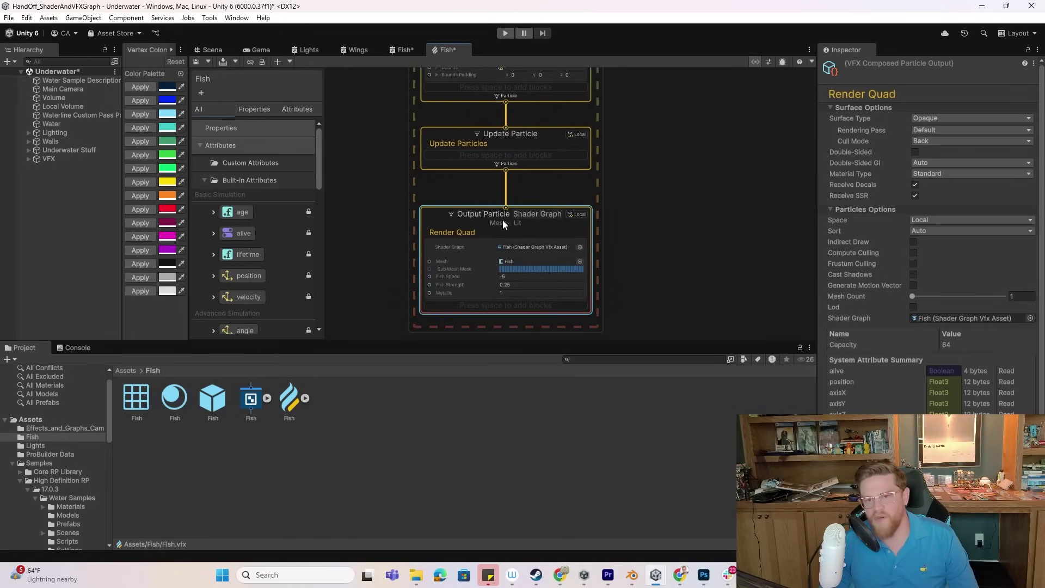
{"action": "double_click", "coordinate": [450, 229]}
{"action": "left_click", "coordinate": [488, 242]}
{"action": "left_click", "coordinate": [26, 18]}
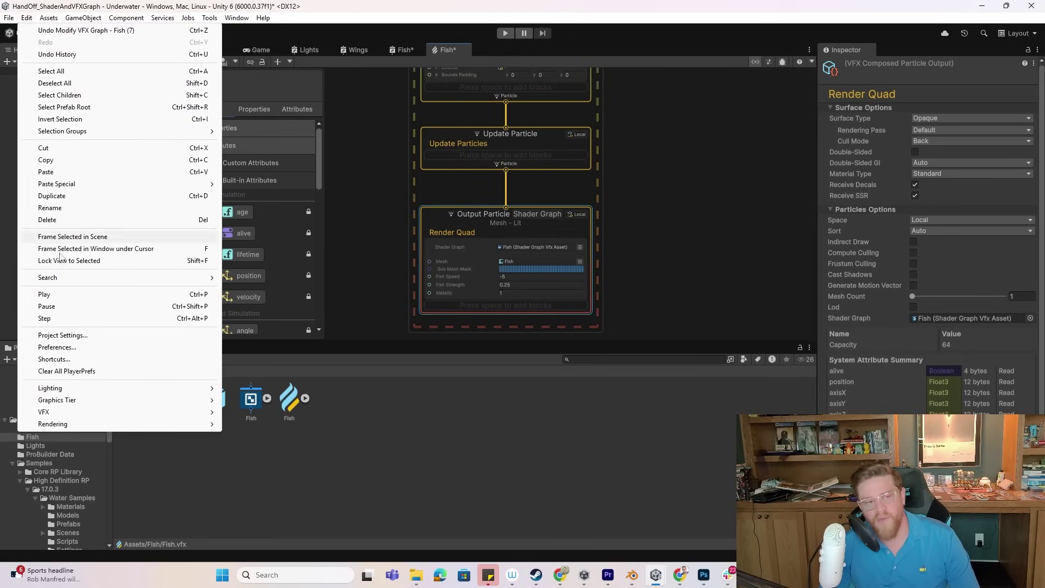
{"action": "left_click", "coordinate": [57, 348]}
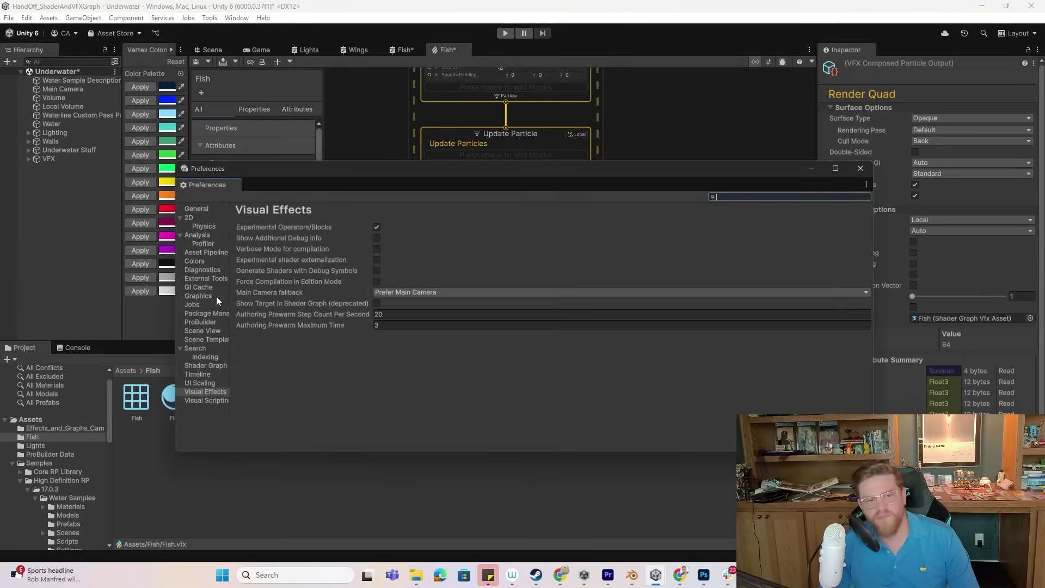
{"action": "left_click", "coordinate": [210, 391]}
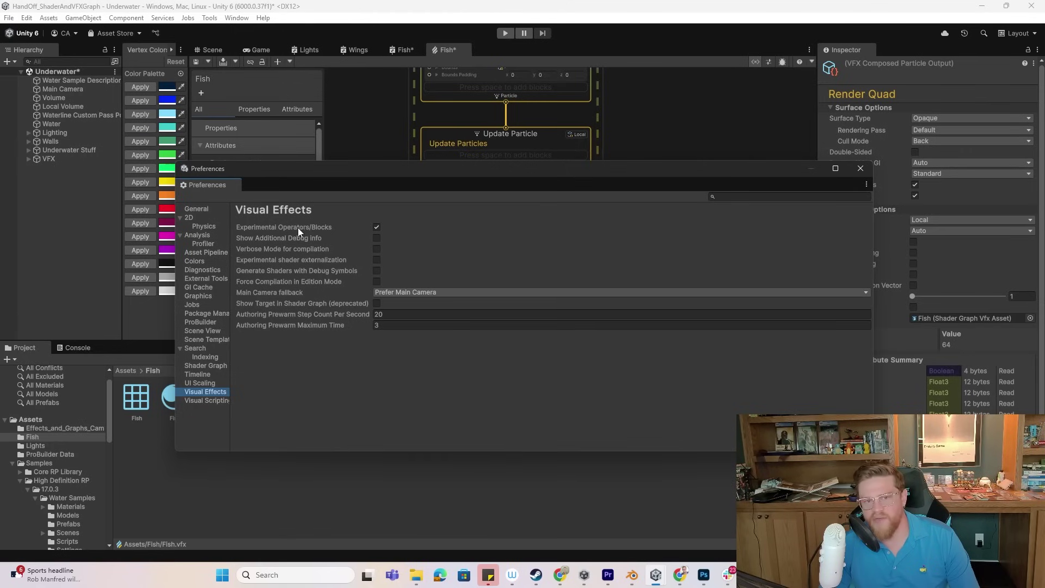
{"action": "left_click", "coordinate": [860, 170]}
- Add a Single Burst block to the Spawn context and set its count to 64
{"action": "scroll", "coordinate": [657, 102], "scroll_direction": "up", "scroll_amount": 5}
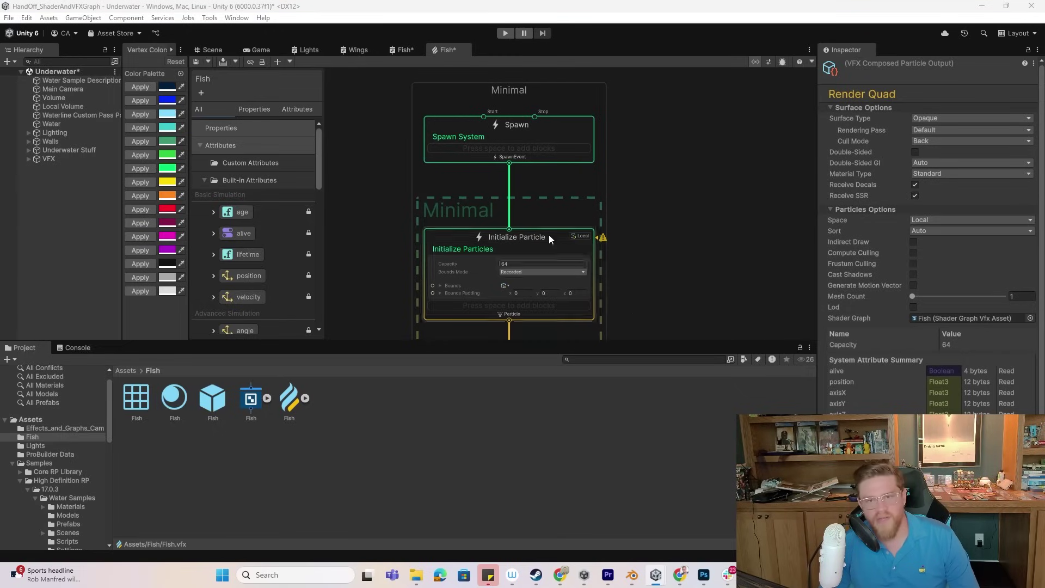
{"action": "right_click", "coordinate": [528, 148]}
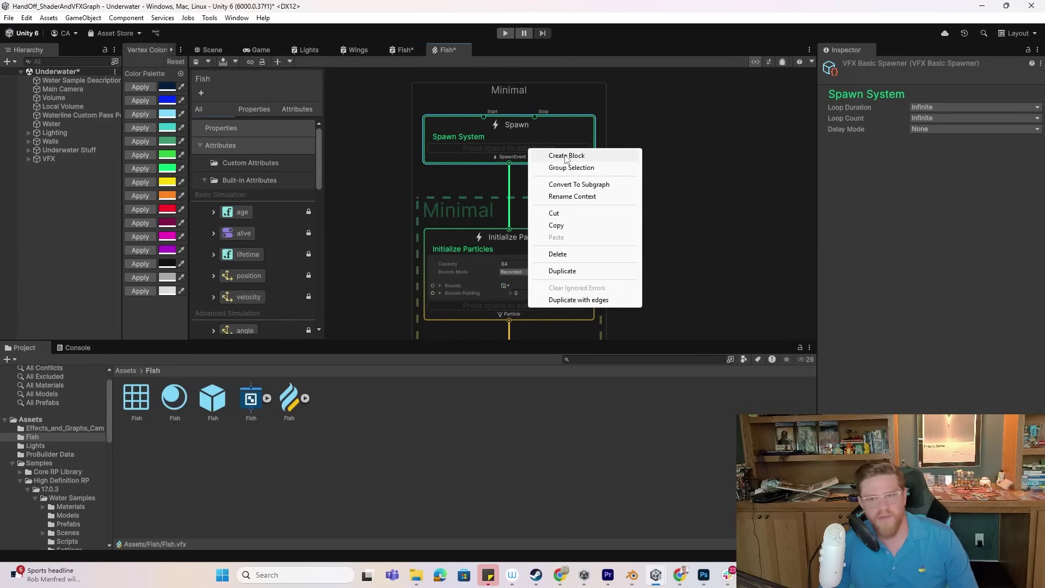
{"action": "left_click", "coordinate": [564, 156]}
{"action": "type", "text": "single"}
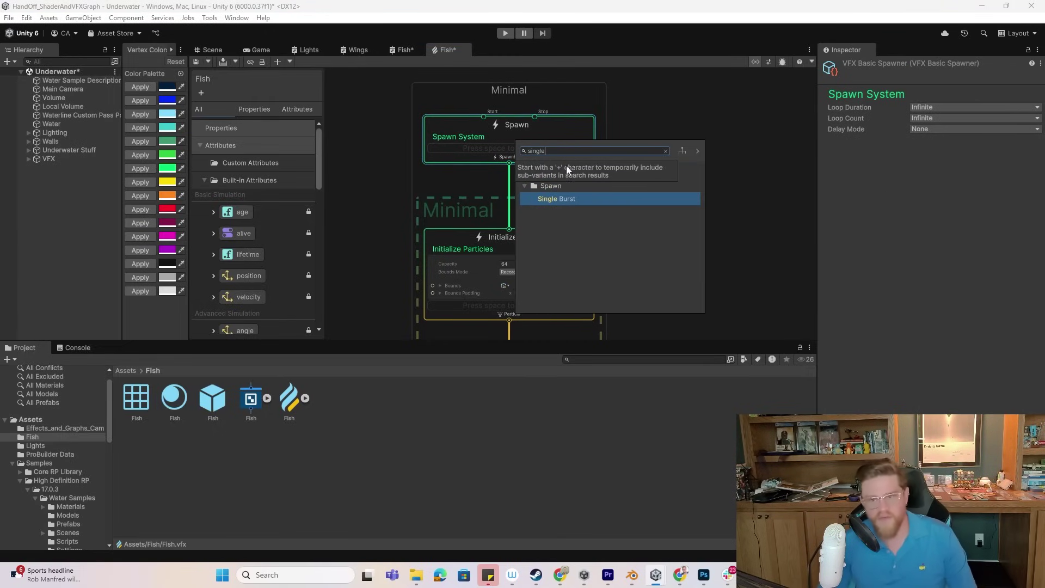
{"action": "left_click", "coordinate": [569, 200]}
{"action": "left_click", "coordinate": [523, 188]}
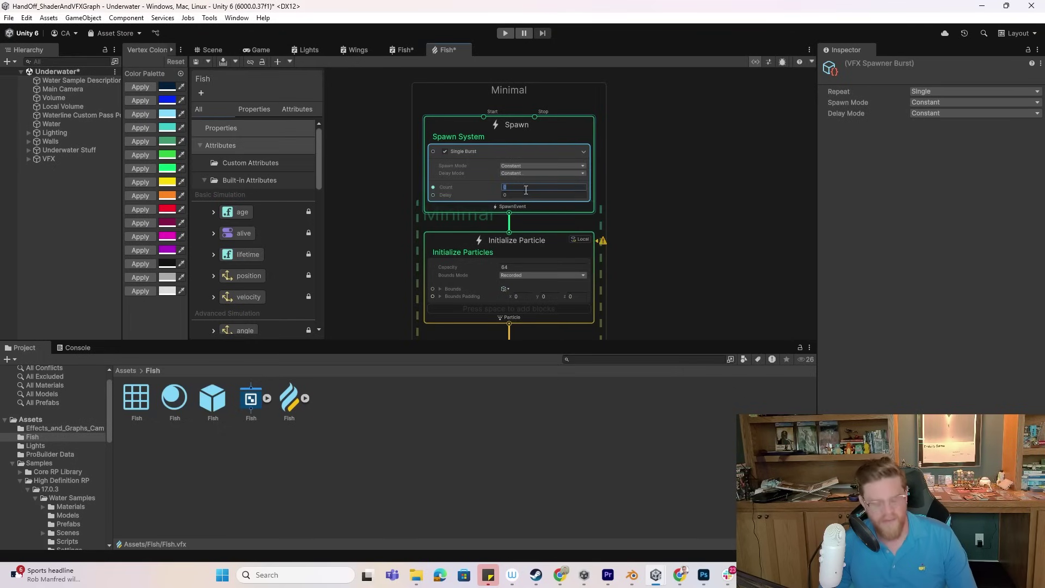
{"action": "type", "text": "64"}
{"action": "key", "text": "Return"}
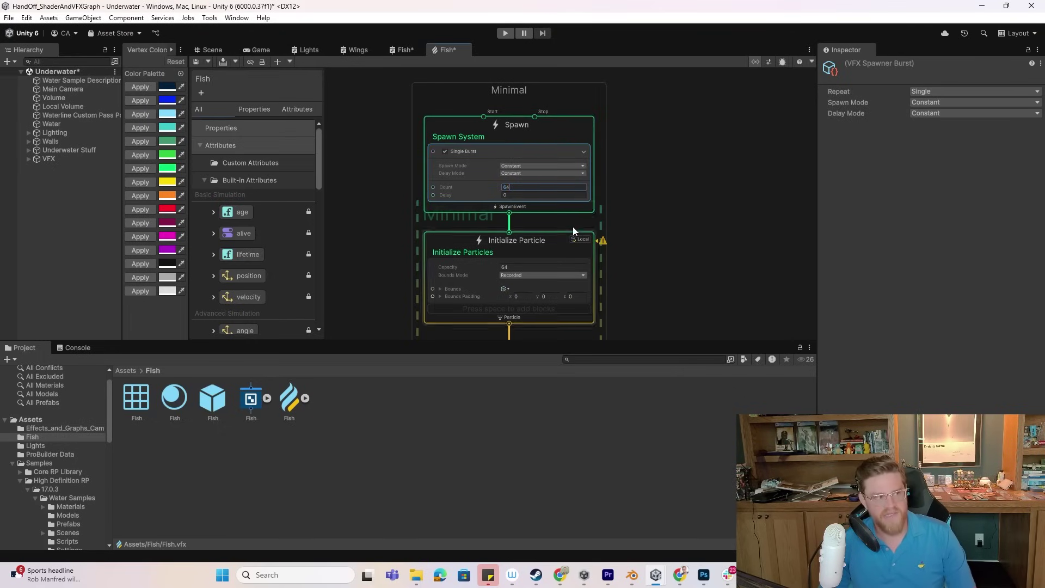
{"action": "left_click", "coordinate": [649, 205]}
- Add a Set Position Shape Sphere block to the Initialize Particle context
{"action": "middle_click_drag", "start_coordinate": [629, 243], "coordinate": [642, 173]}
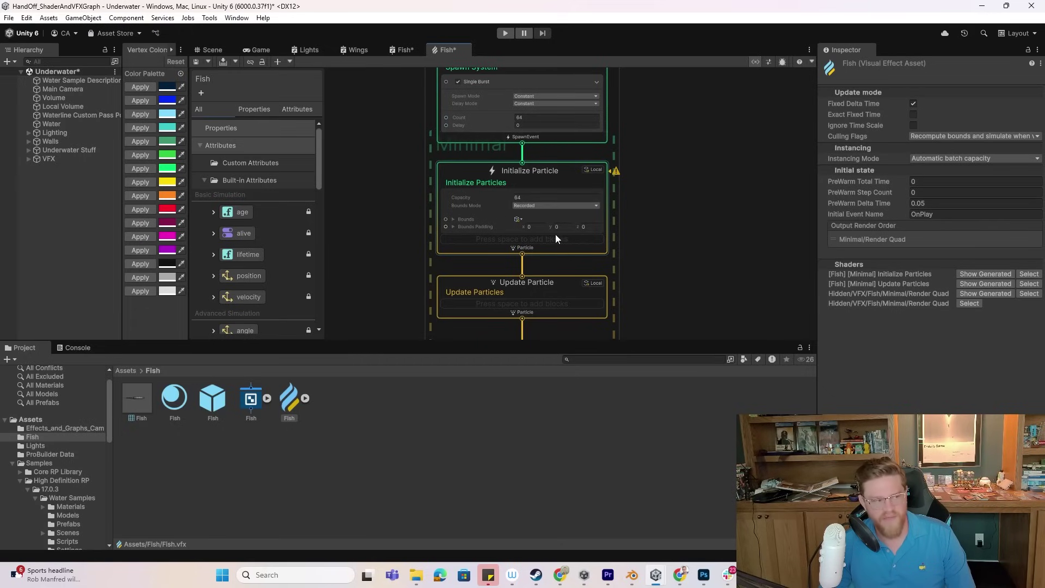
{"action": "middle_click_drag", "start_coordinate": [630, 250], "coordinate": [638, 179]}
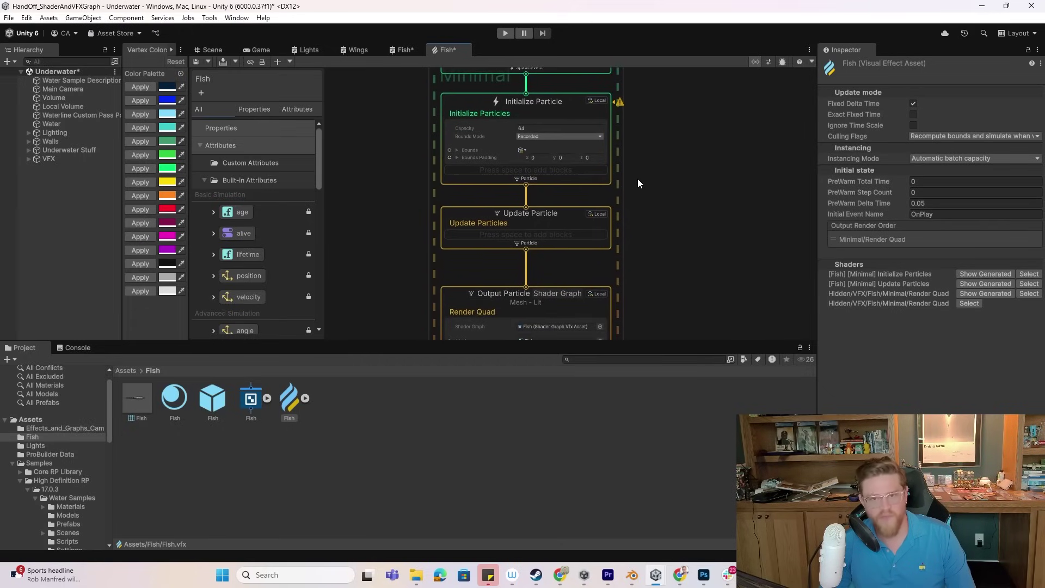
{"action": "middle_click_drag", "start_coordinate": [710, 219], "coordinate": [720, 179]}
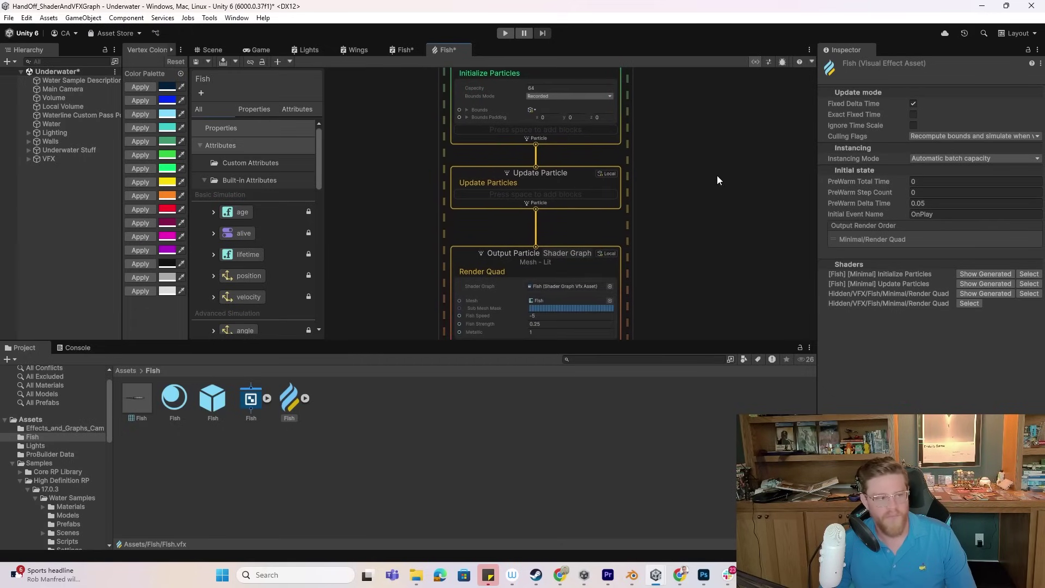
{"action": "left_click", "coordinate": [570, 134]}
{"action": "key", "text": "space"}
{"action": "type", "text": "set"}
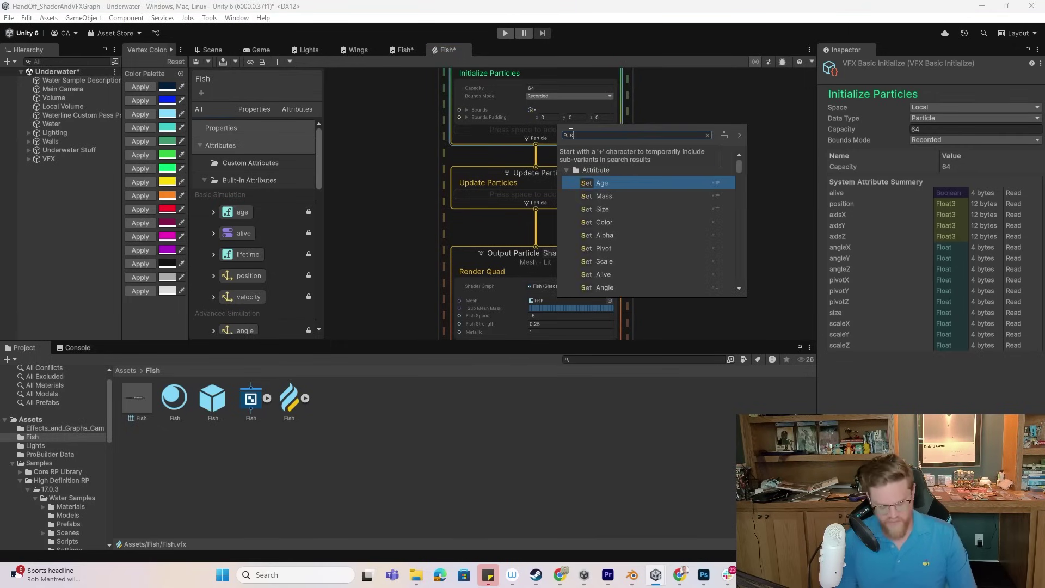
{"action": "type", "text": " position sph"}
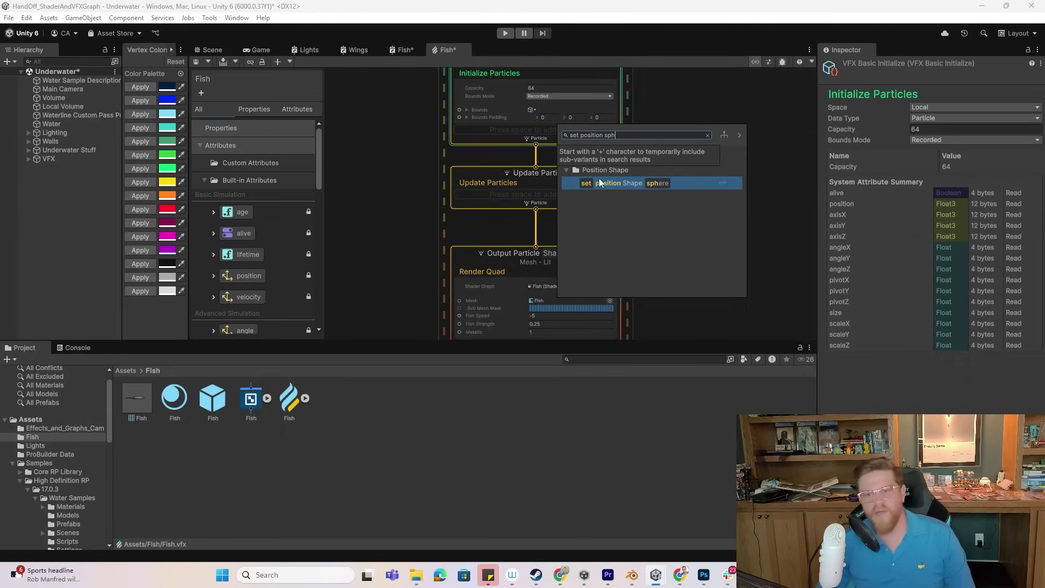
{"action": "left_click", "coordinate": [626, 185]}
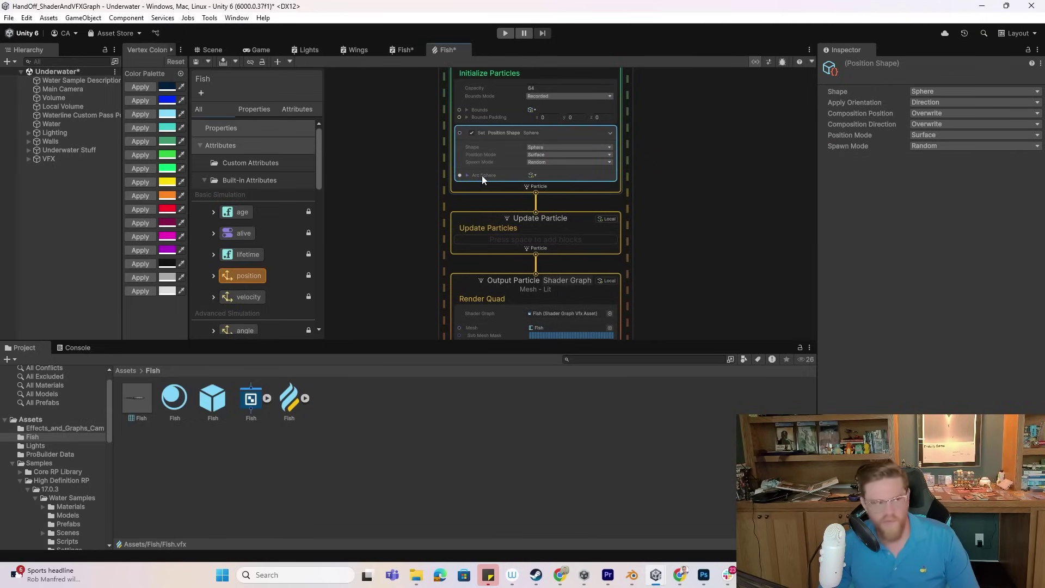
- Add a Set Velocity block below the sphere position block in the Initialize Particle context
{"action": "left_click", "coordinate": [522, 185]}
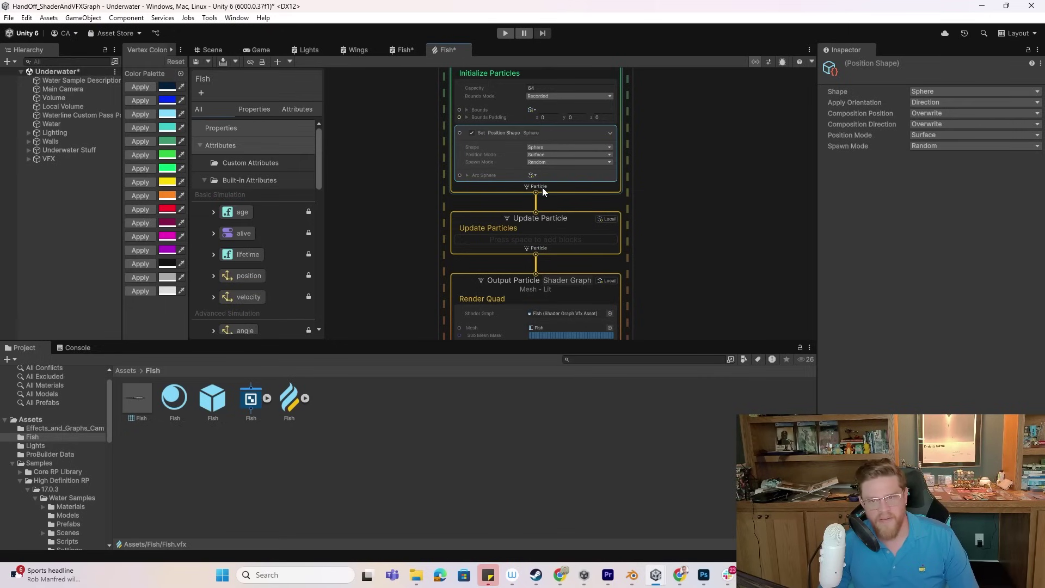
{"action": "key", "text": "space"}
{"action": "type", "text": "velocity"}
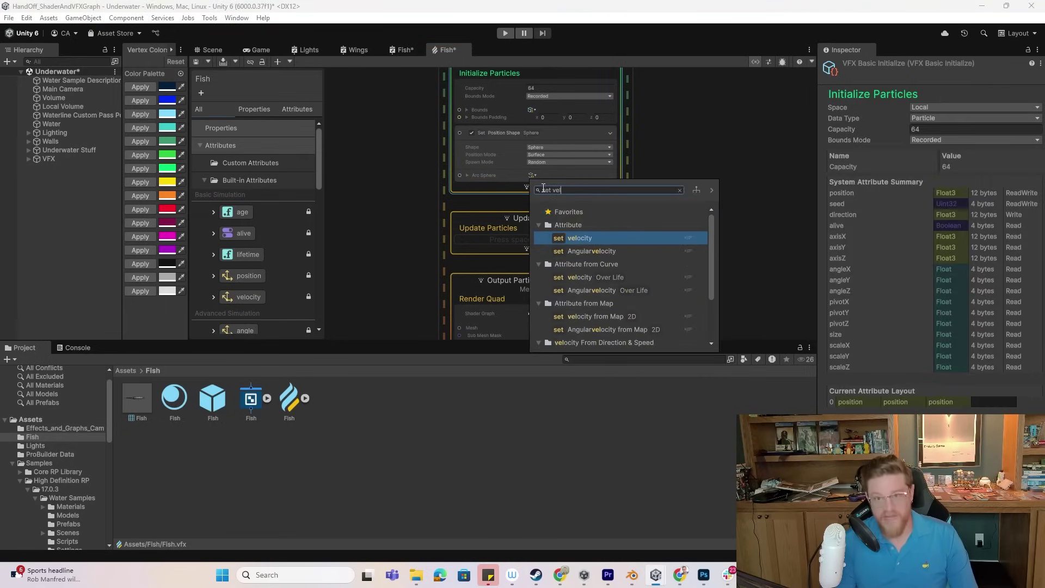
{"action": "key", "text": "Return"}
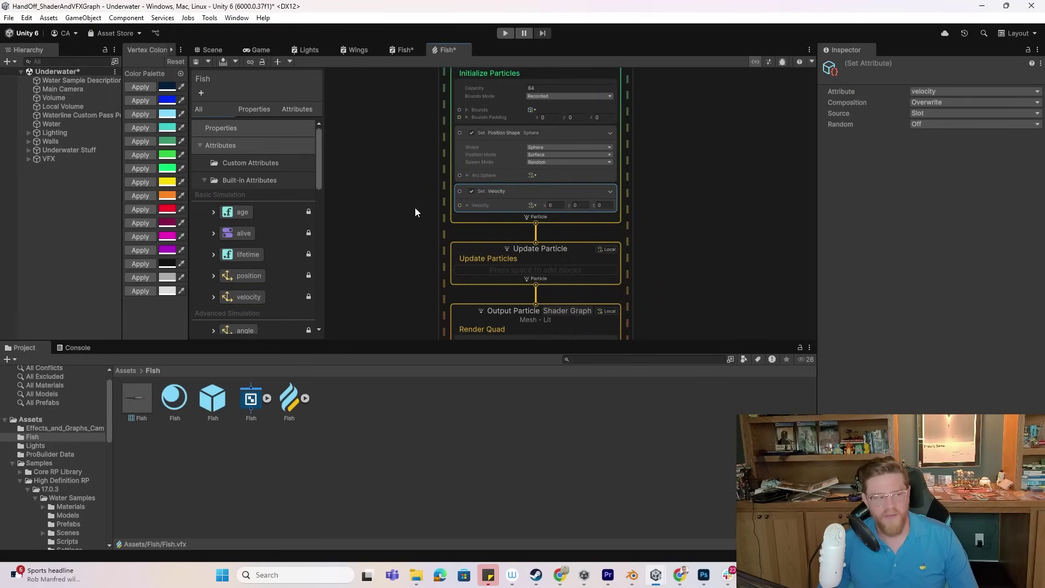
- Add a Random Float node and connect it to the Velocity input of the Set Velocity block in Initialize Particle
{"action": "middle_click_drag", "start_coordinate": [403, 213], "coordinate": [498, 215]}
{"action": "left_click_drag", "start_coordinate": [554, 207], "coordinate": [452, 171]}
{"action": "type", "text": "ra"}
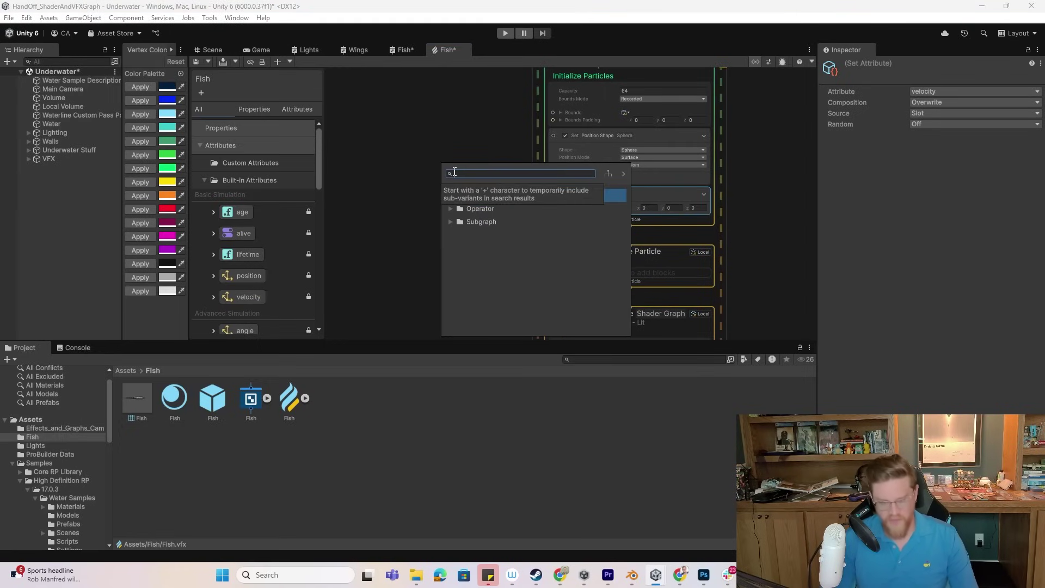
{"action": "type", "text": "ndom"}
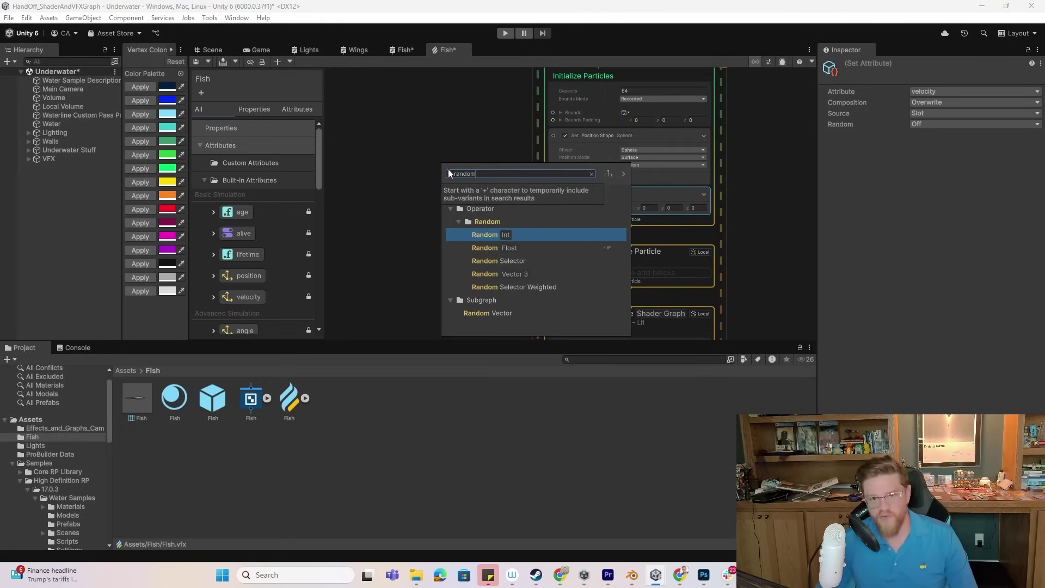
{"action": "left_click", "coordinate": [514, 249]}
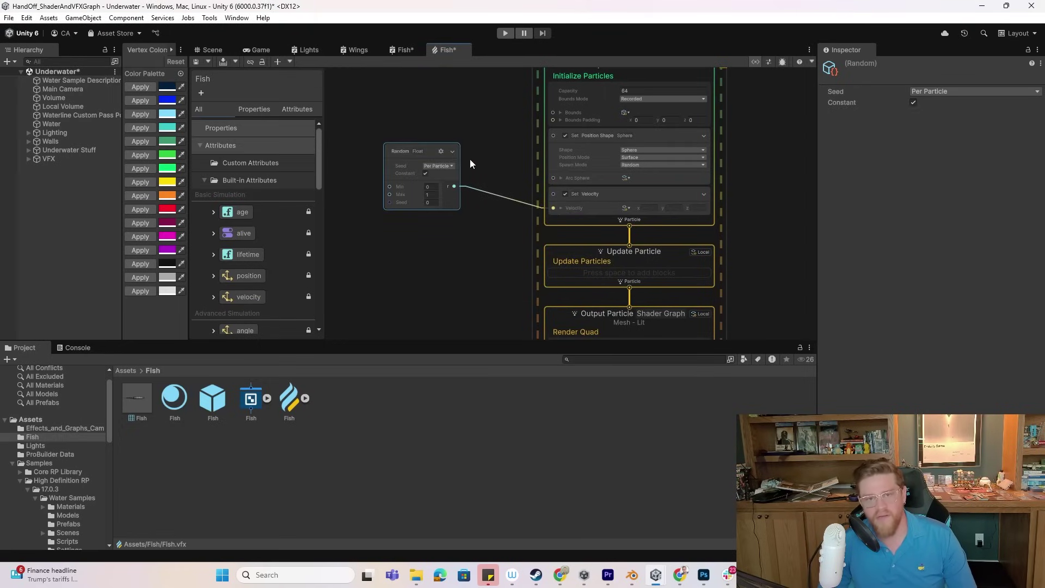
{"action": "left_click_drag", "start_coordinate": [419, 154], "coordinate": [423, 145]}
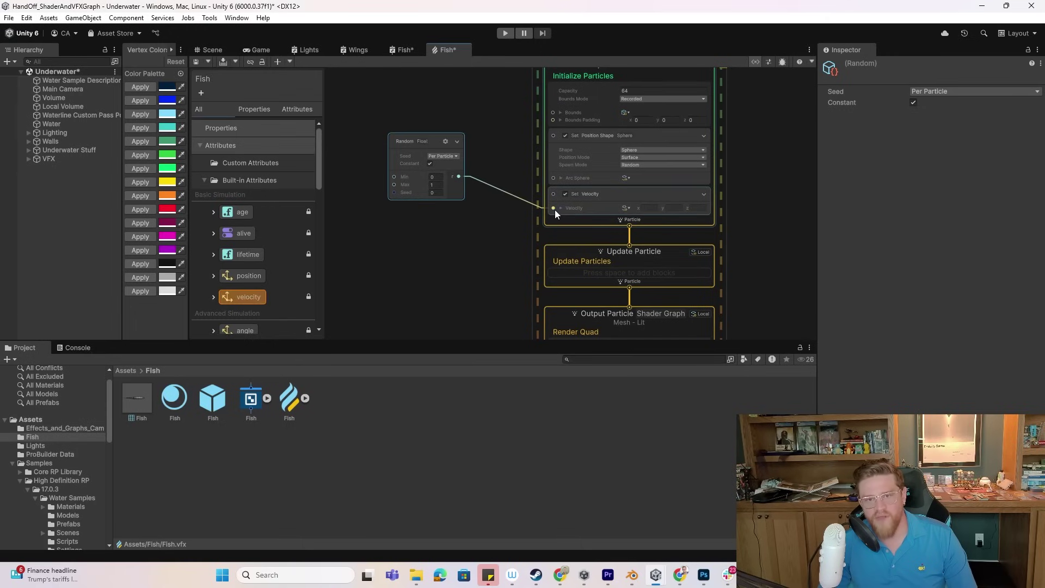
{"action": "right_click", "coordinate": [363, 223]}
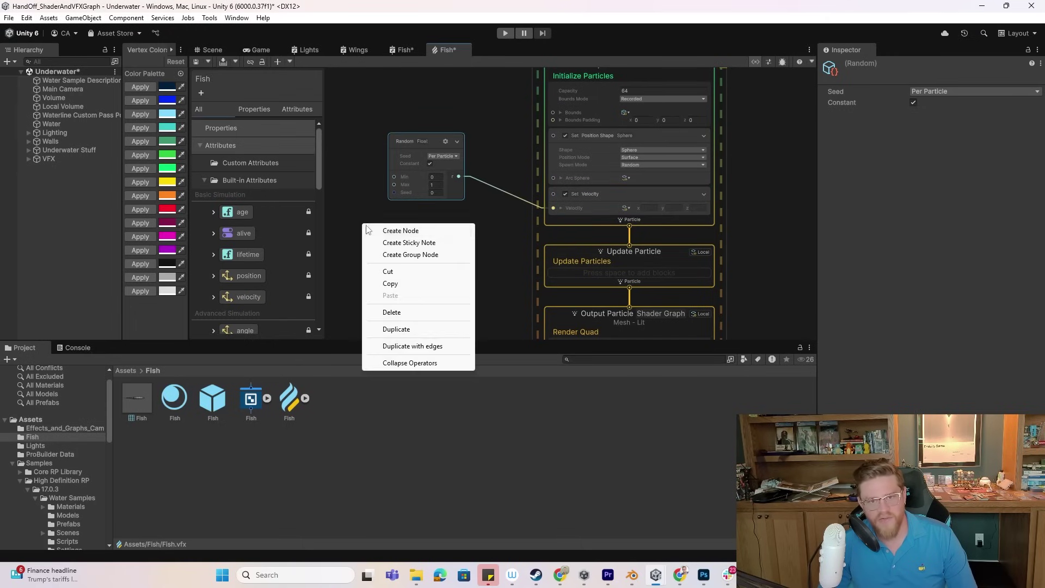
{"action": "left_click", "coordinate": [481, 214]}
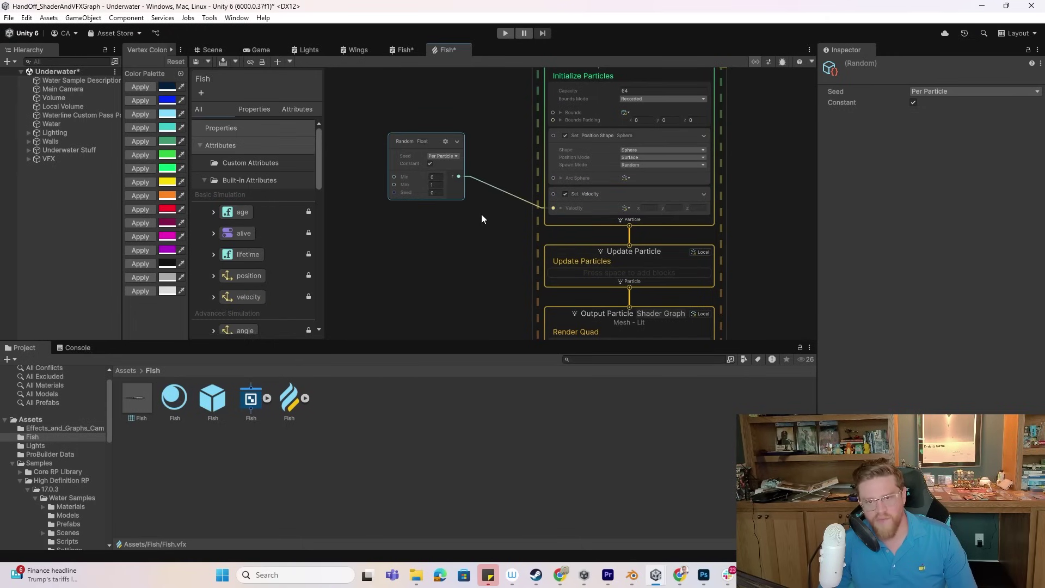
- Set the Random Float node's minimum to 0.5
{"action": "left_click", "coordinate": [437, 179]}
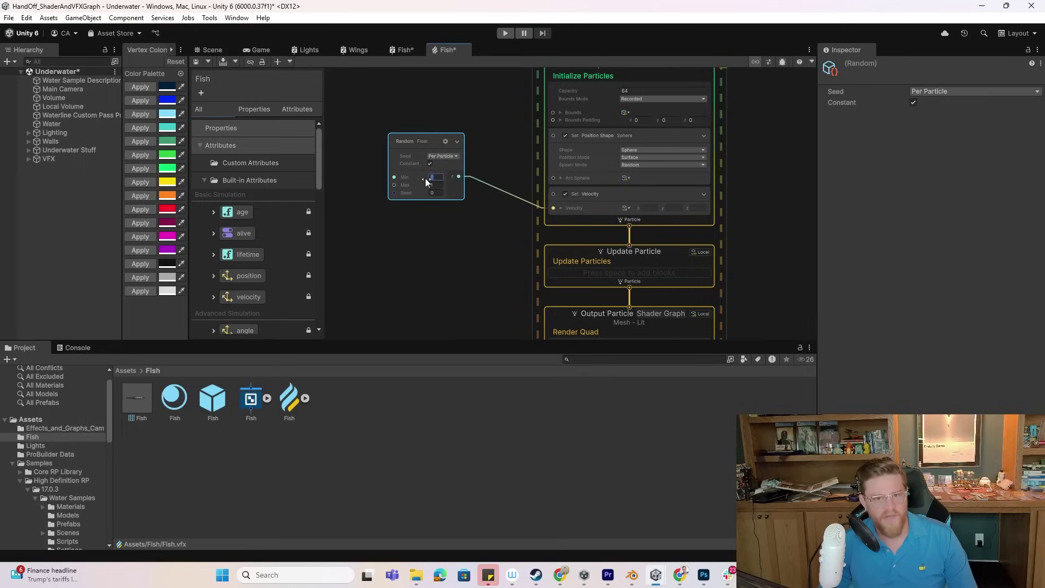
{"action": "type", "text": ".5"}
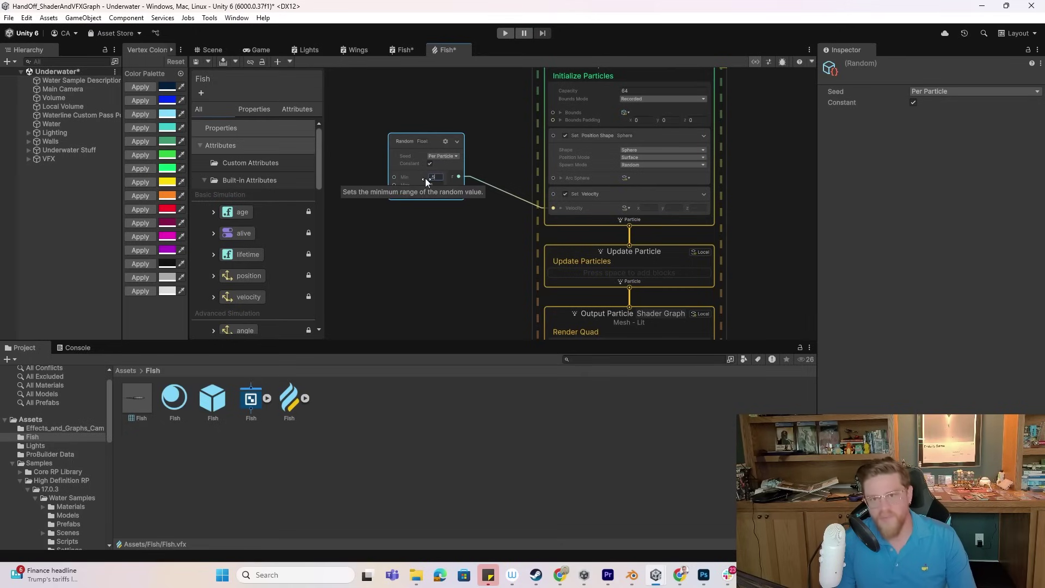
{"action": "left_click", "coordinate": [462, 211]}
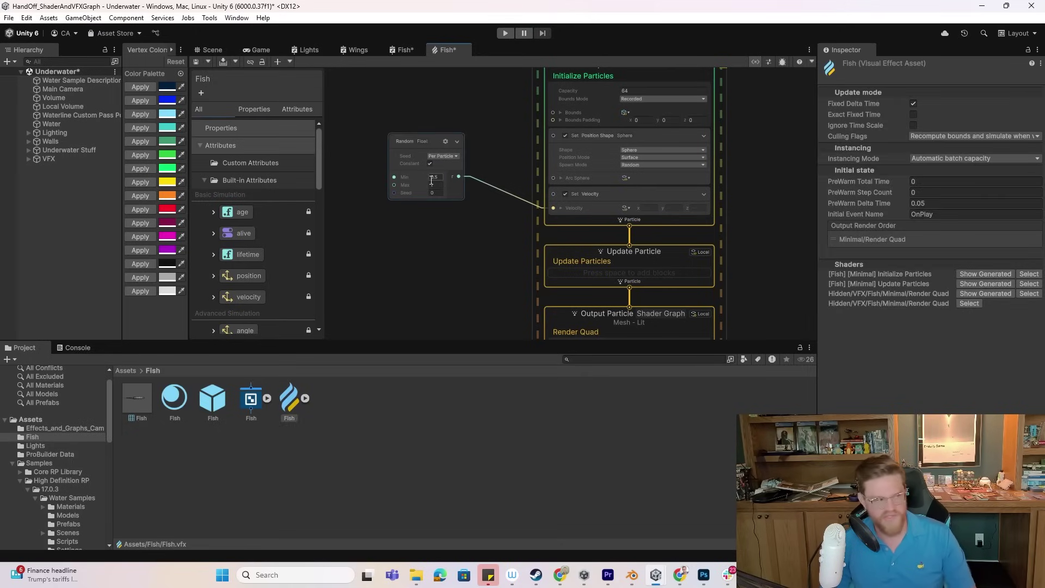
- Add a Set Scale block with XYZ channels below the Set Velocity block in the Initialize Particle context
{"action": "middle_click_drag", "start_coordinate": [496, 270], "coordinate": [463, 194]}
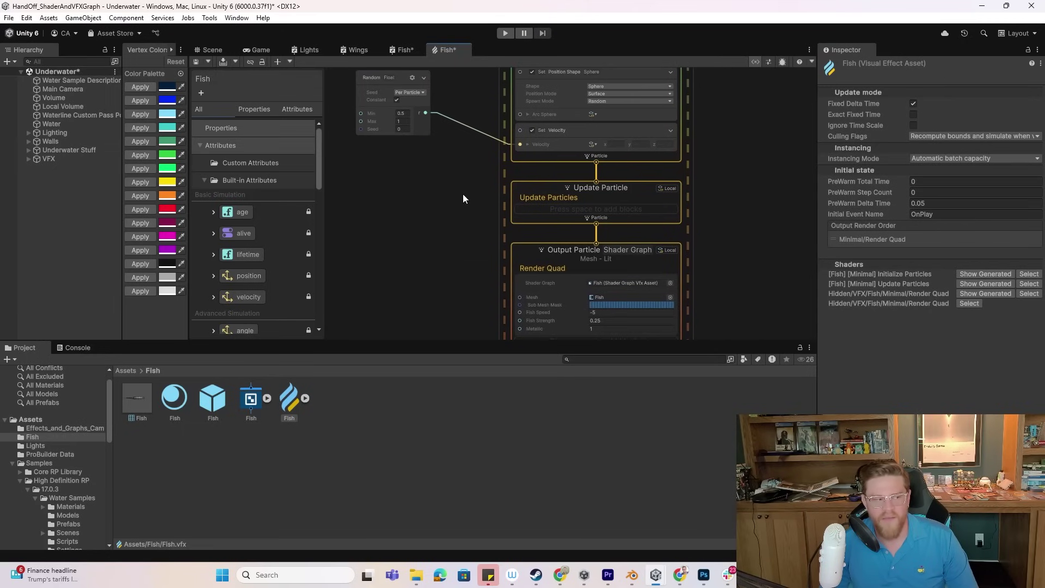
{"action": "left_click", "coordinate": [595, 161]}
{"action": "key", "text": "space"}
{"action": "type", "text": "set"}
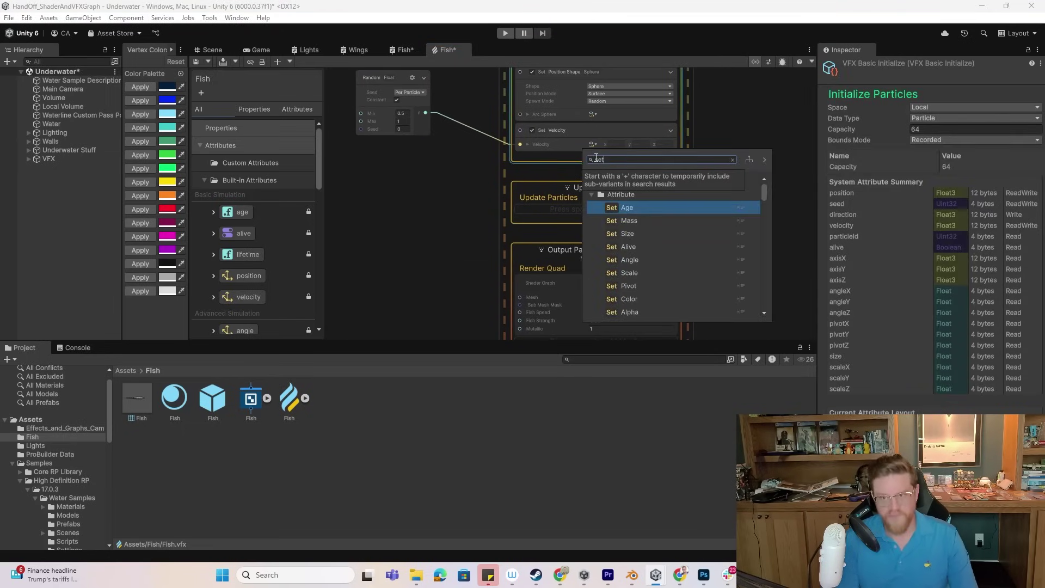
{"action": "type", "text": " ve"}
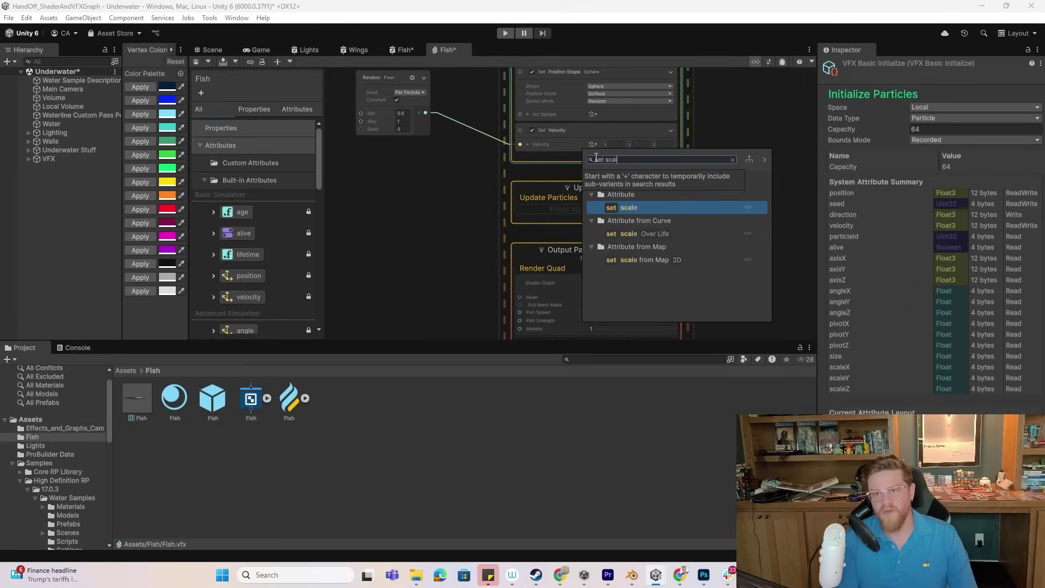
{"action": "key", "text": "Escape"}
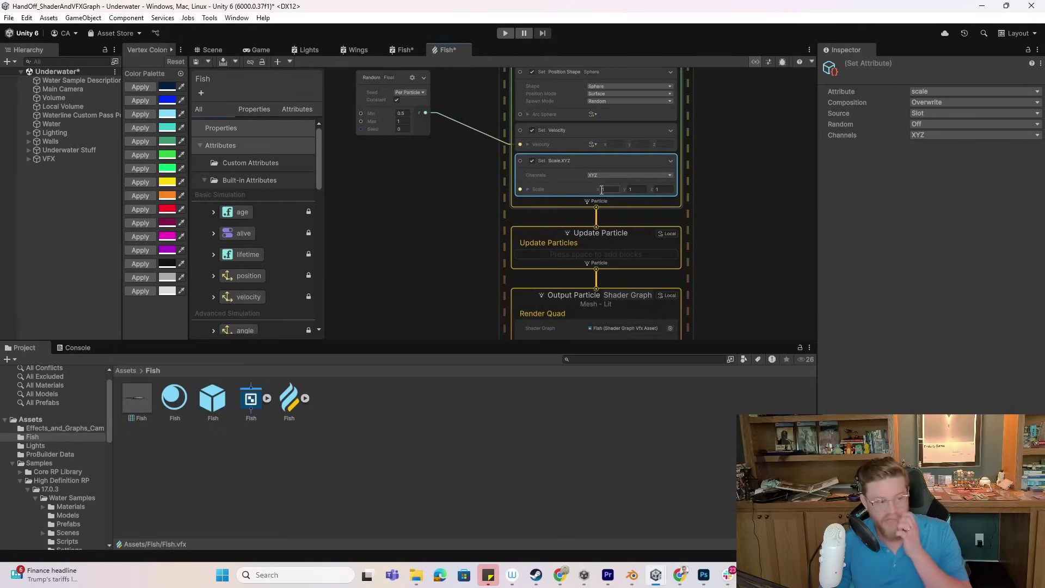
- Add a Set Velocity block to the Update Particle context
{"action": "middle_click_drag", "start_coordinate": [450, 242], "coordinate": [454, 194]}
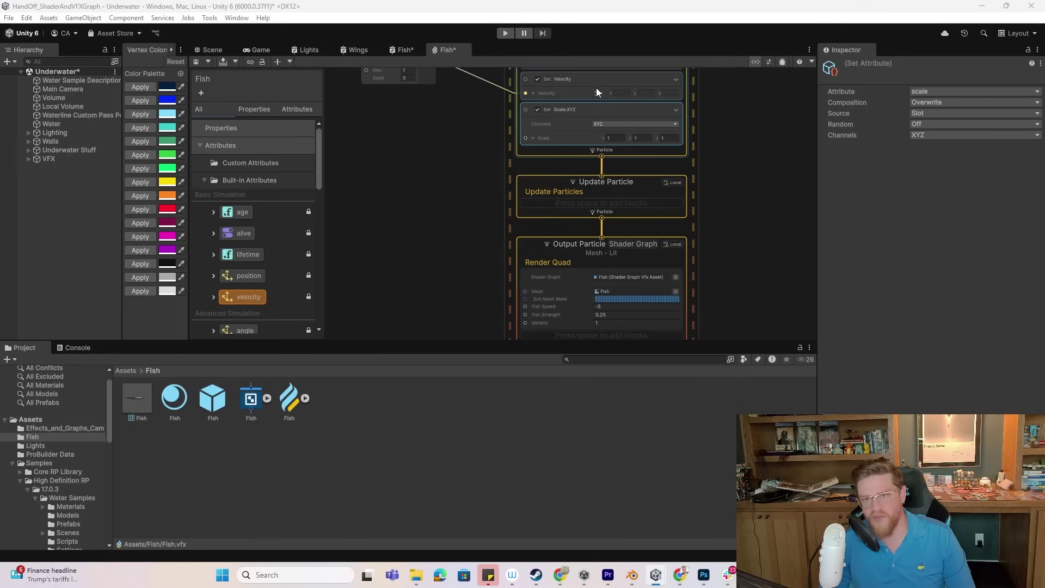
{"action": "middle_click_drag", "start_coordinate": [504, 200], "coordinate": [511, 183]}
{"action": "left_click", "coordinate": [595, 186]}
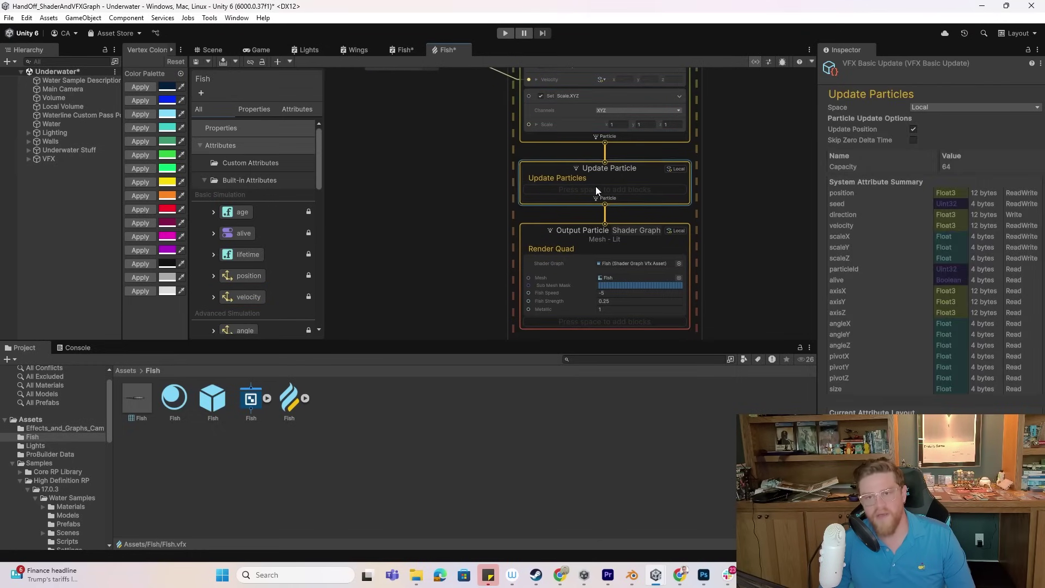
{"action": "key", "text": "space"}
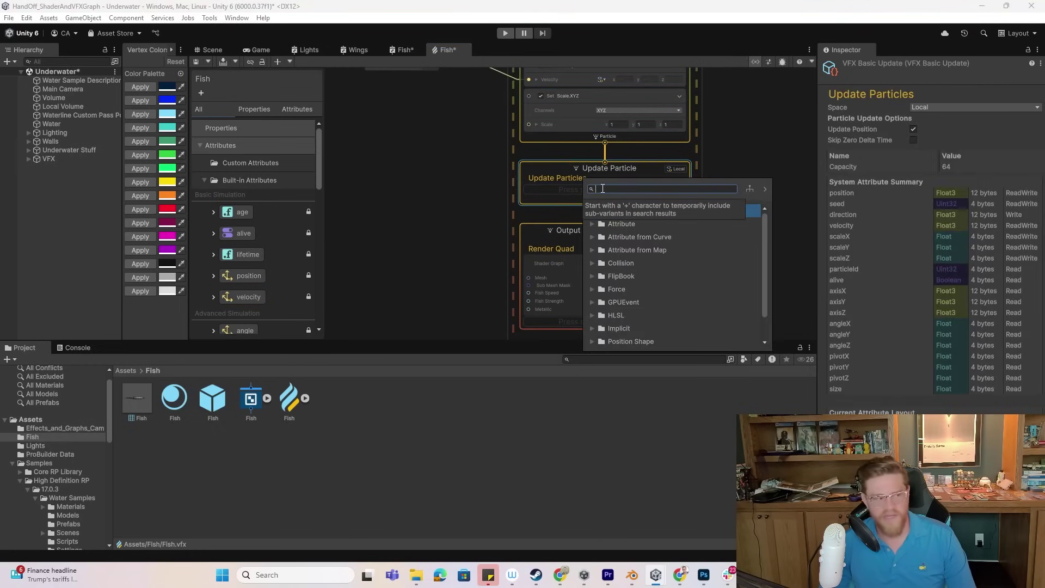
{"action": "type", "text": "se"}
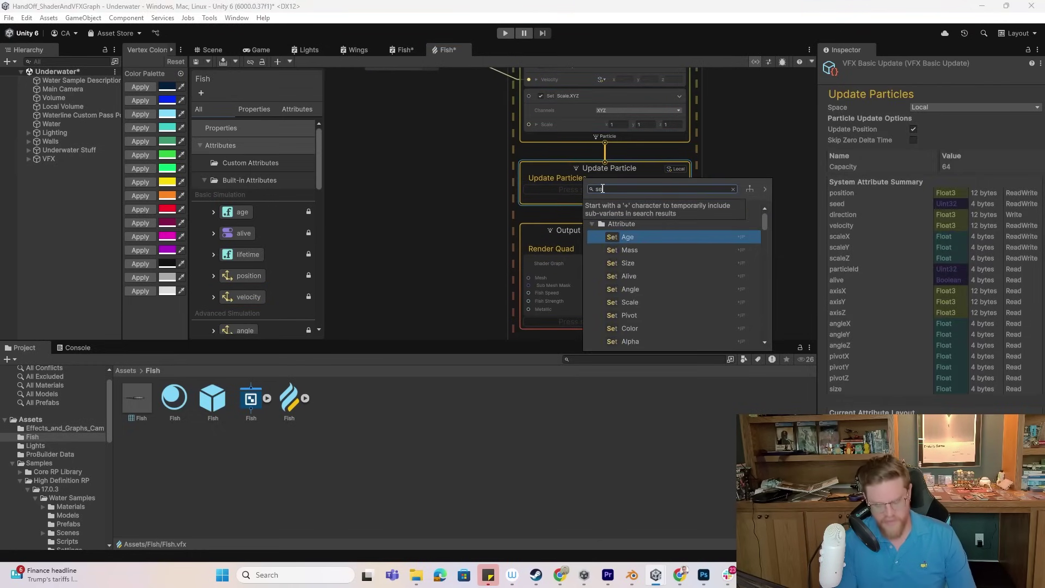
{"action": "type", "text": "t velo"}
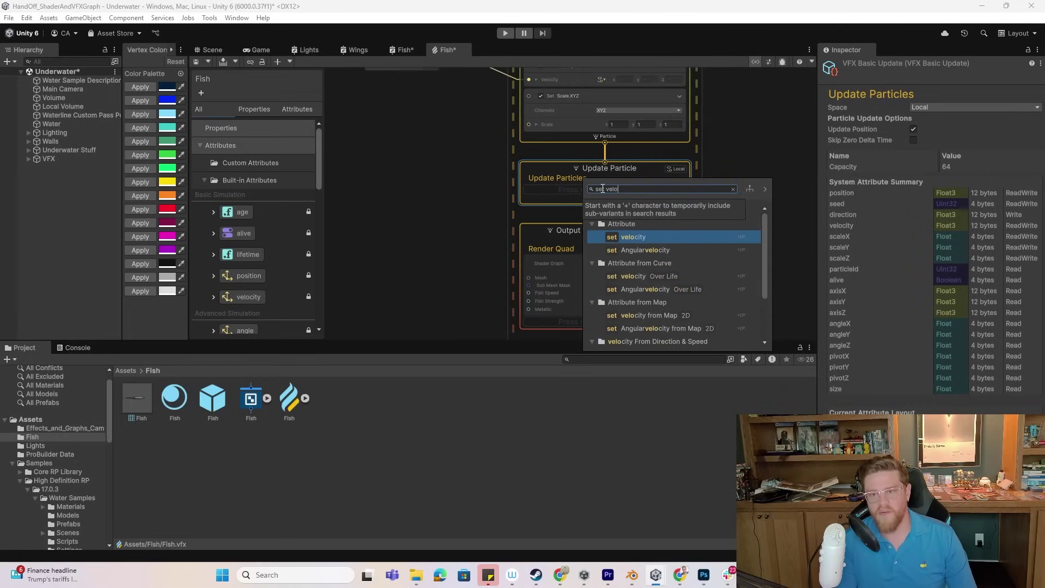
{"action": "key", "text": "Return"}
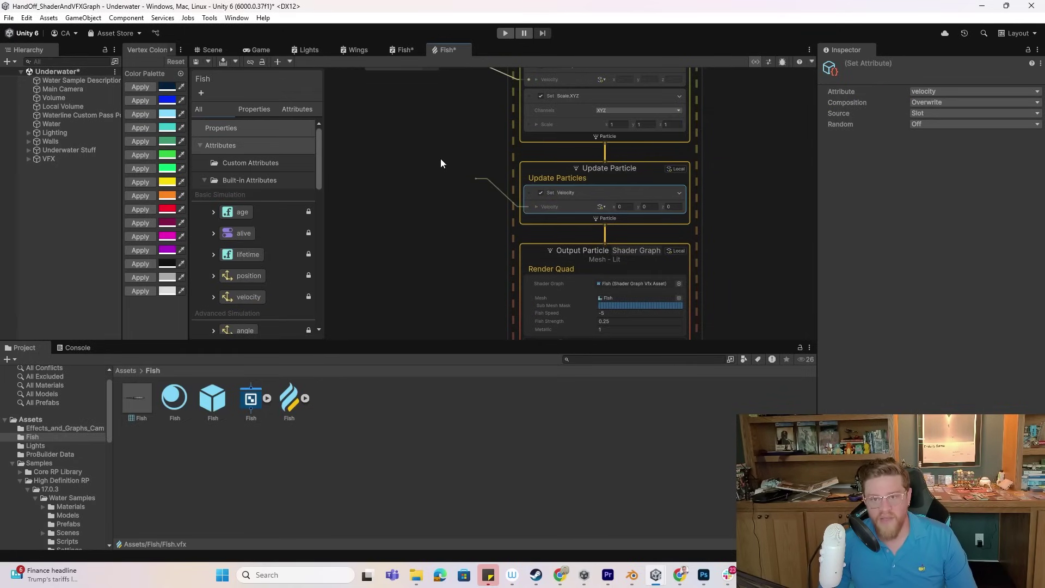
- Feed the Update Particle velocity from a new Random Vector 3 node and place the node beneath the Random Float node
{"action": "key", "text": "space"}
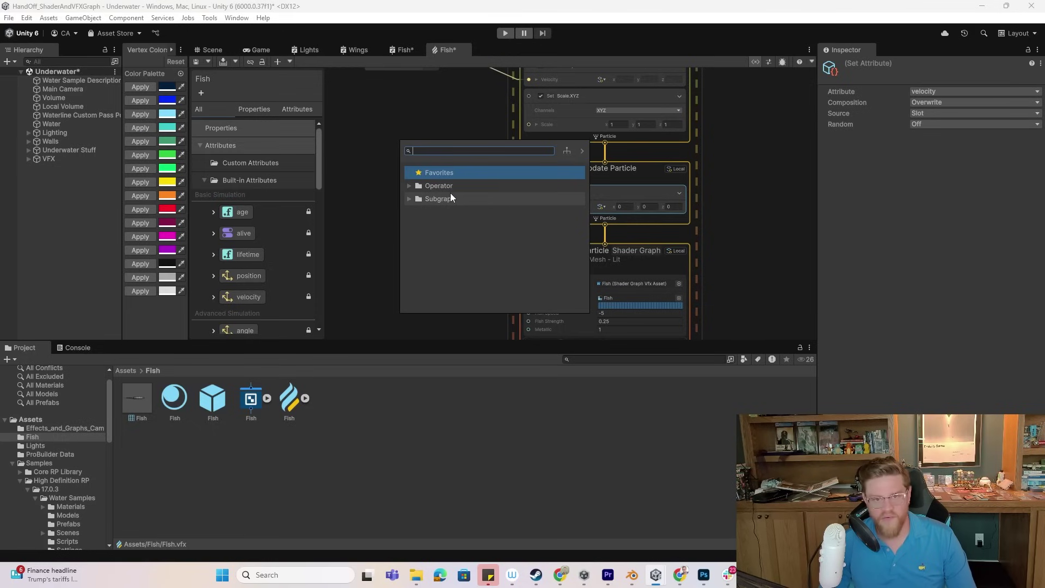
{"action": "type", "text": "random vector 3"}
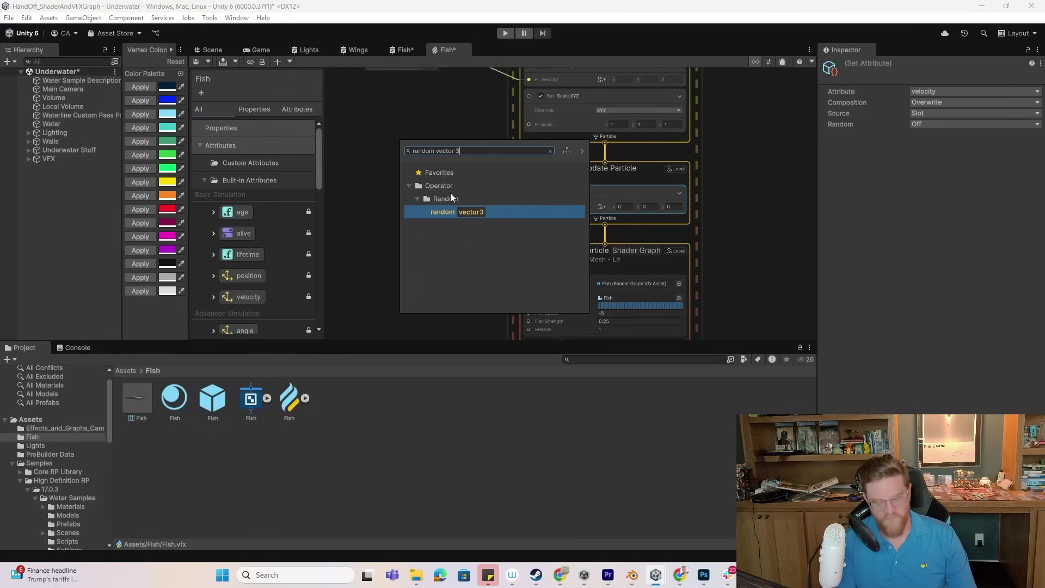
{"action": "key", "text": "Return"}
{"action": "middle_click_drag", "start_coordinate": [477, 263], "coordinate": [498, 289]}
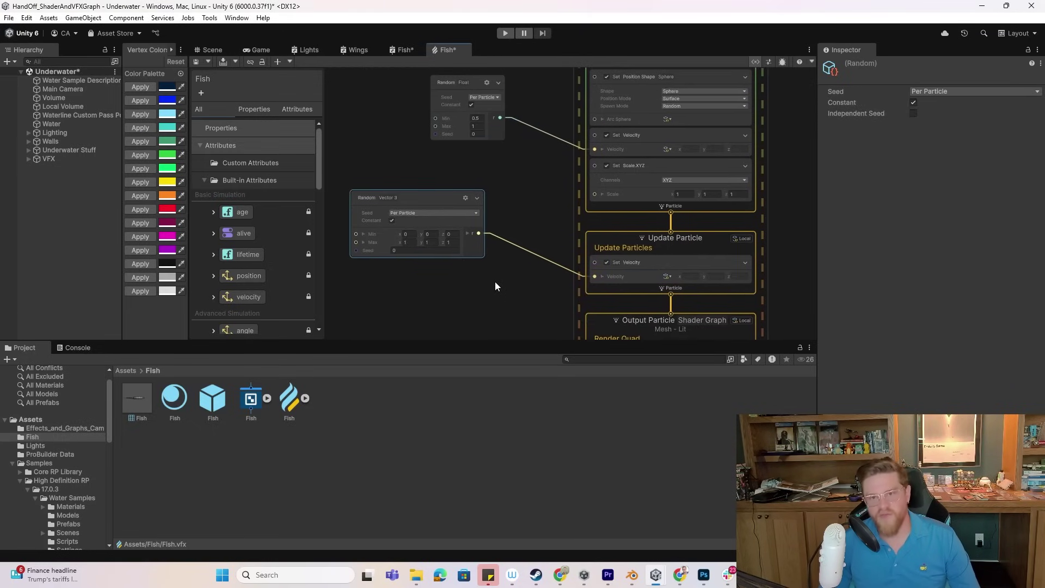
{"action": "left_click_drag", "start_coordinate": [429, 195], "coordinate": [458, 205]}
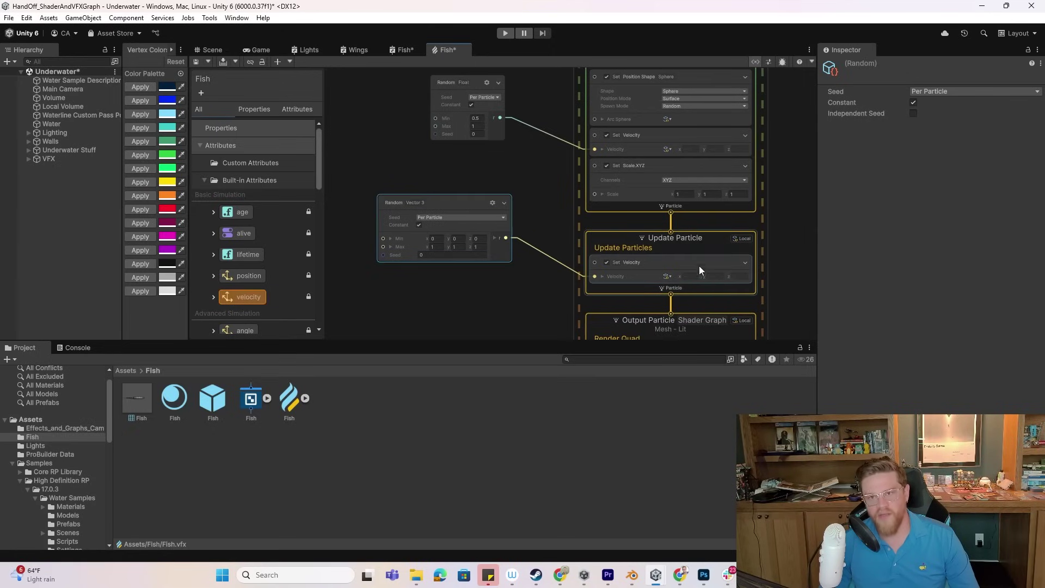
{"action": "middle_click_drag", "start_coordinate": [523, 159], "coordinate": [495, 170]}
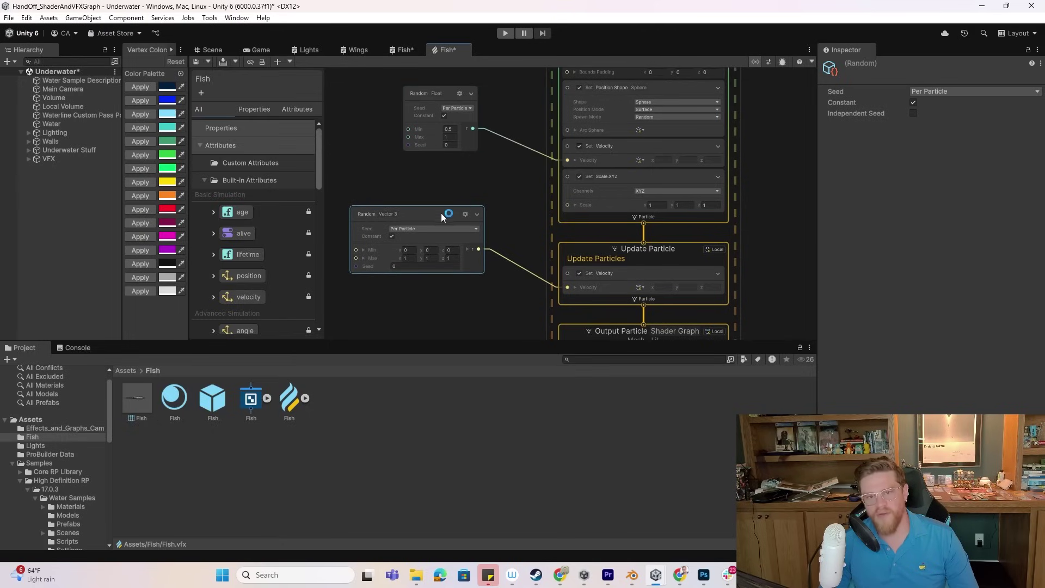
{"action": "left_click_drag", "start_coordinate": [441, 214], "coordinate": [428, 213]}
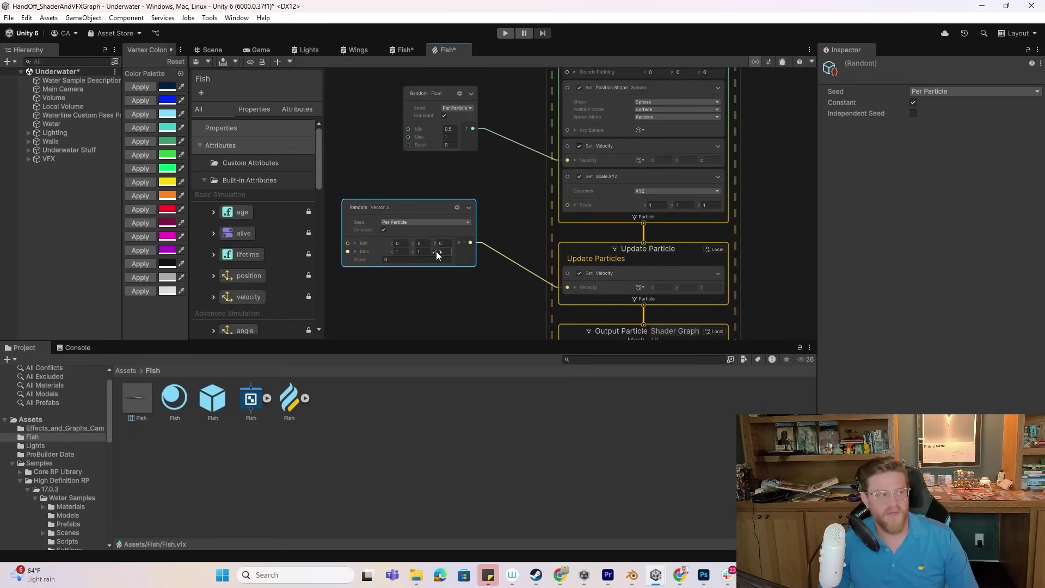
- Set the Initialize Particle Set Scale block to 0.25 on X, Y and Z
{"action": "middle_click_drag", "start_coordinate": [502, 299], "coordinate": [462, 179]}
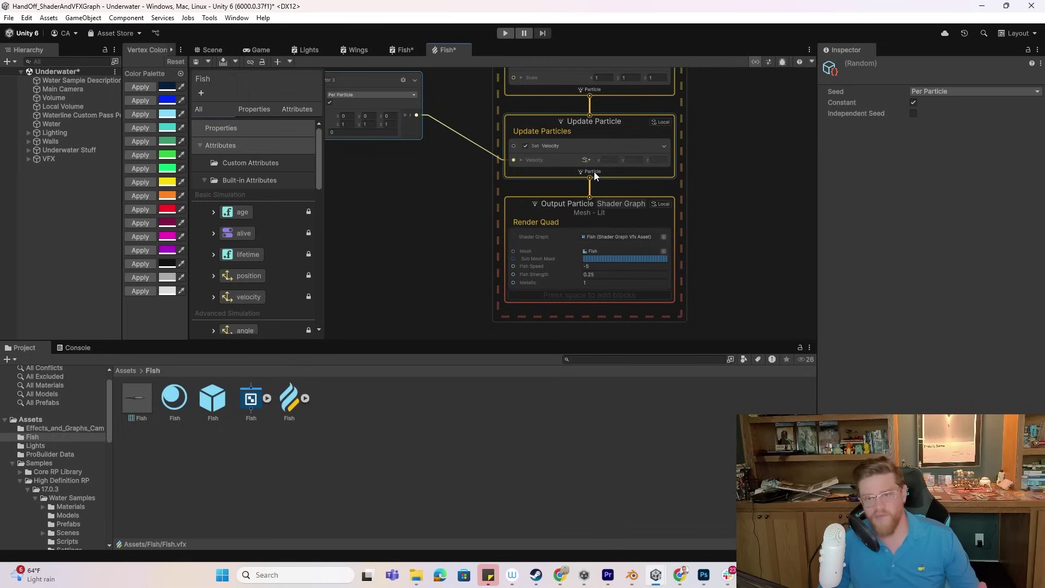
{"action": "middle_click_drag", "start_coordinate": [423, 208], "coordinate": [496, 209]}
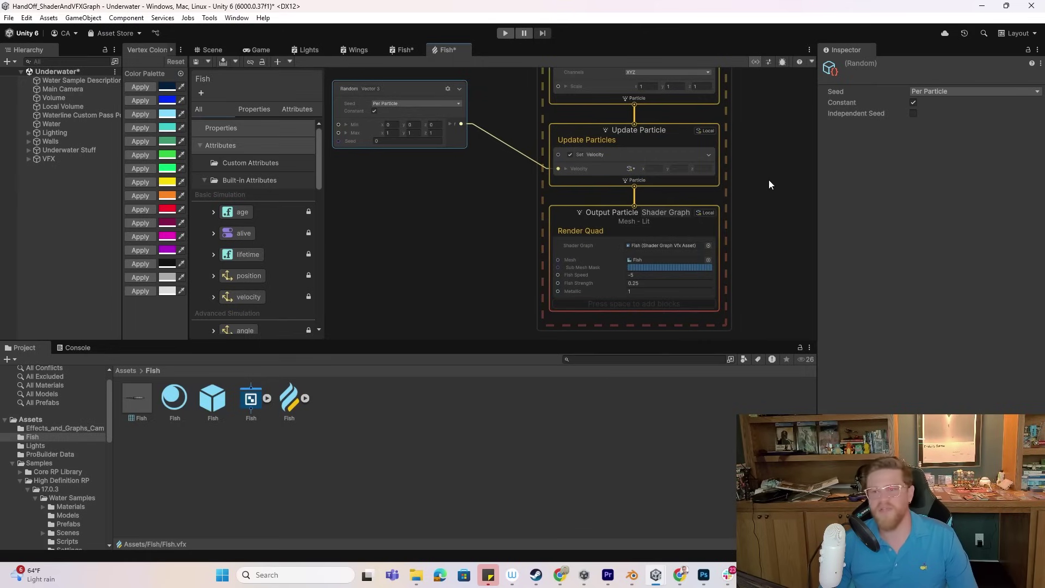
{"action": "scroll", "coordinate": [768, 180], "scroll_direction": "up", "scroll_amount": 5}
{"action": "scroll", "coordinate": [725, 165], "scroll_direction": "up", "scroll_amount": 5}
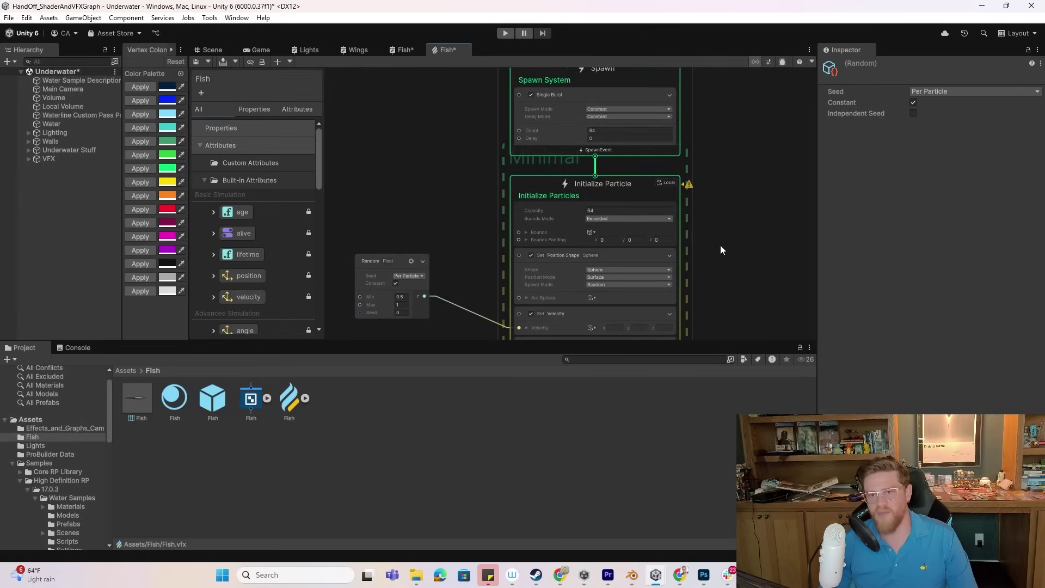
{"action": "scroll", "coordinate": [556, 253], "scroll_direction": "down", "scroll_amount": 5}
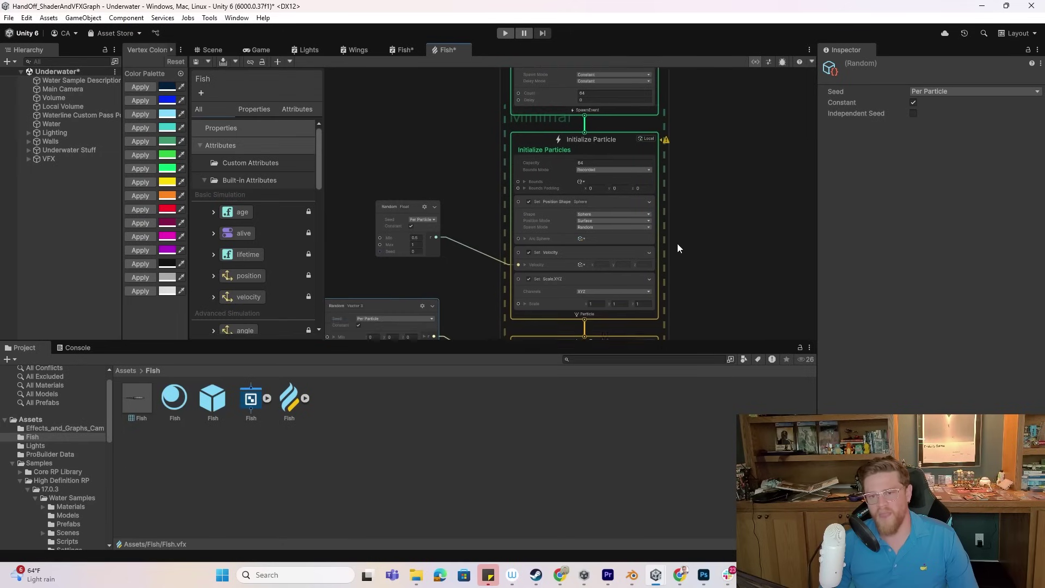
{"action": "scroll", "coordinate": [694, 266], "scroll_direction": "up", "scroll_amount": 2}
{"action": "left_click", "coordinate": [523, 242]}
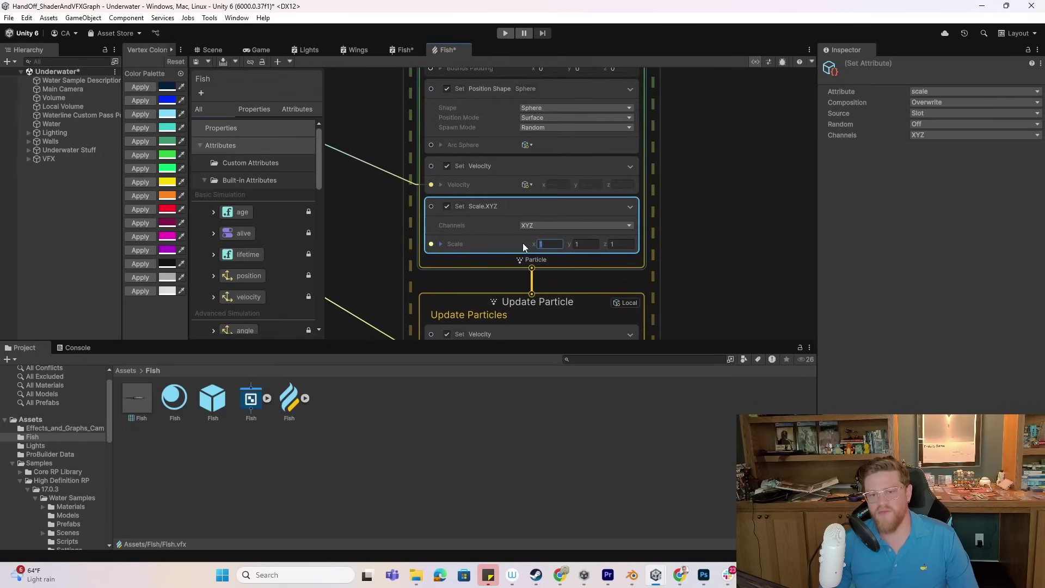
{"action": "type", "text": ".25"}
{"action": "key", "text": "Tab"}
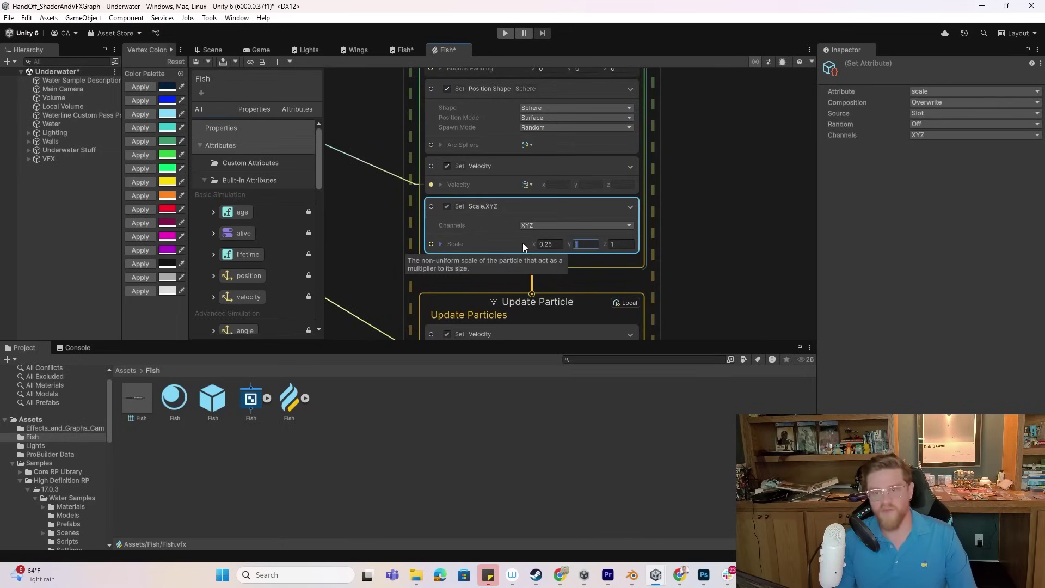
{"action": "type", "text": ".25"}
{"action": "key", "text": "Tab"}
{"action": "type", "text": ".25"}
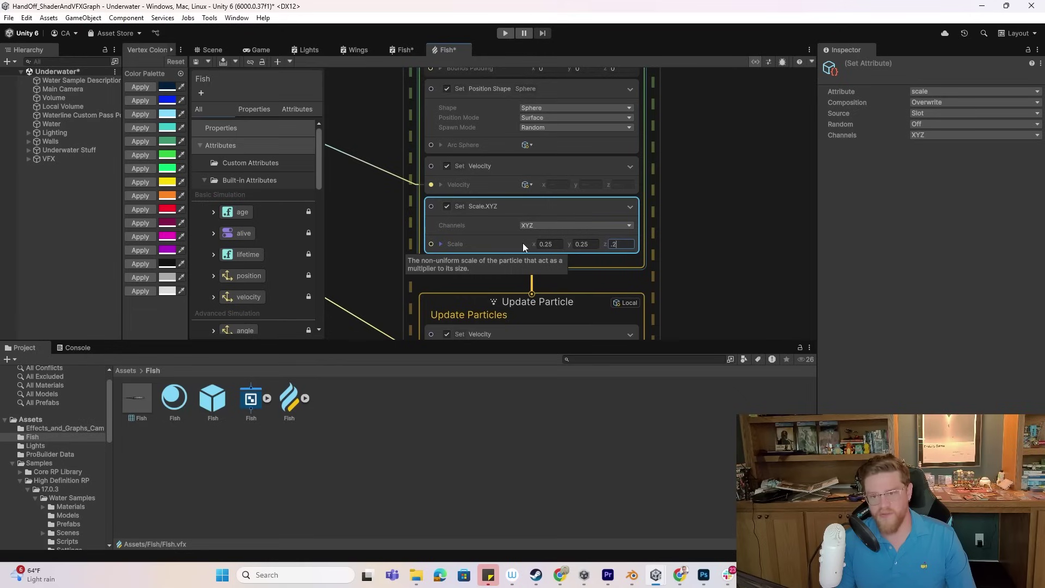
- Save the Fish VFX graph and bring the underwater pool into view in the Scene view
{"action": "scroll", "coordinate": [414, 159], "scroll_direction": "down", "scroll_amount": 2}
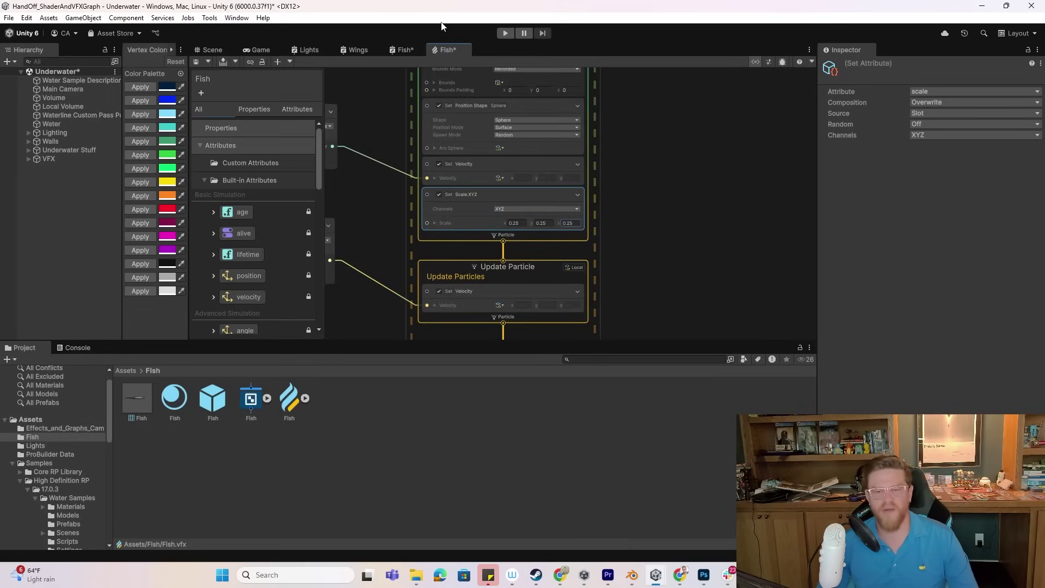
{"action": "left_click", "coordinate": [196, 62]}
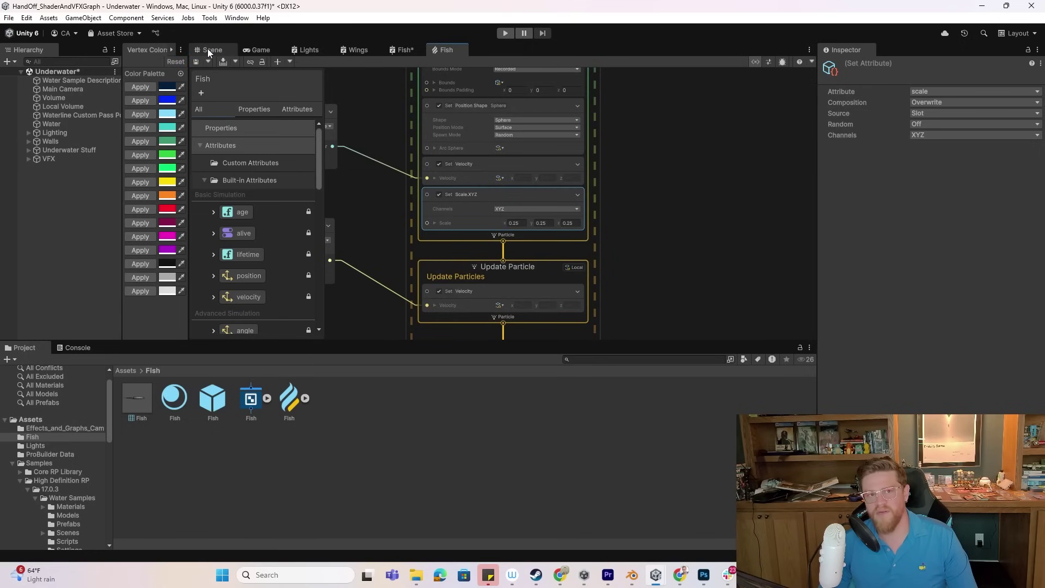
{"action": "left_click", "coordinate": [208, 50]}
{"action": "left_click_drag", "start_coordinate": [330, 125], "coordinate": [540, 298], "text": "alt"}
{"action": "right_click_drag", "start_coordinate": [541, 298], "coordinate": [547, 265], "text": "alt"}
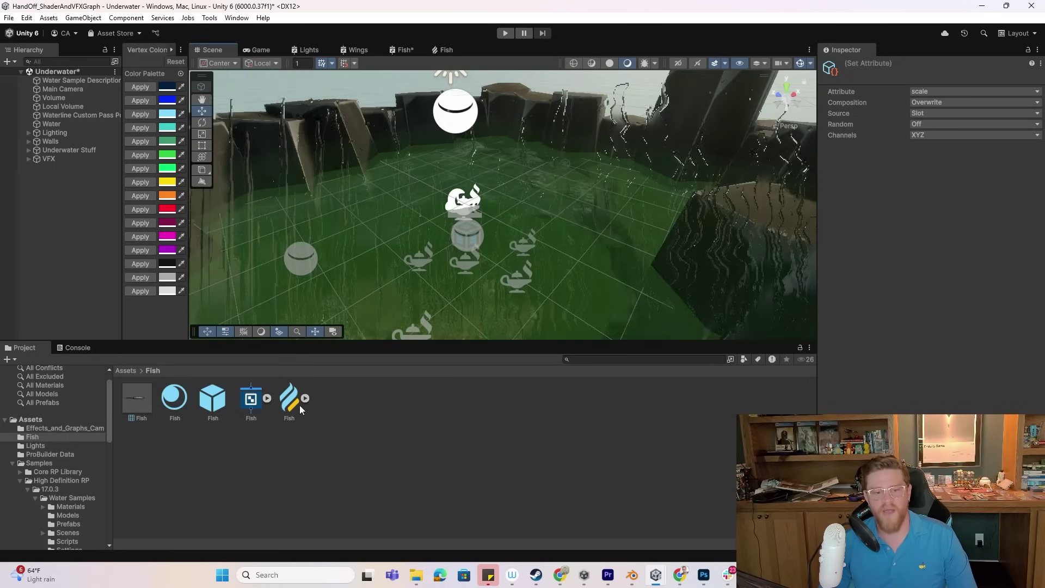
- Place the Fish VFX asset in the pool, lower it to Y -0.5, and view its particles from underwater
{"action": "left_click_drag", "start_coordinate": [289, 398], "coordinate": [494, 256]}
{"action": "right_click_drag", "start_coordinate": [493, 256], "coordinate": [525, 222]}
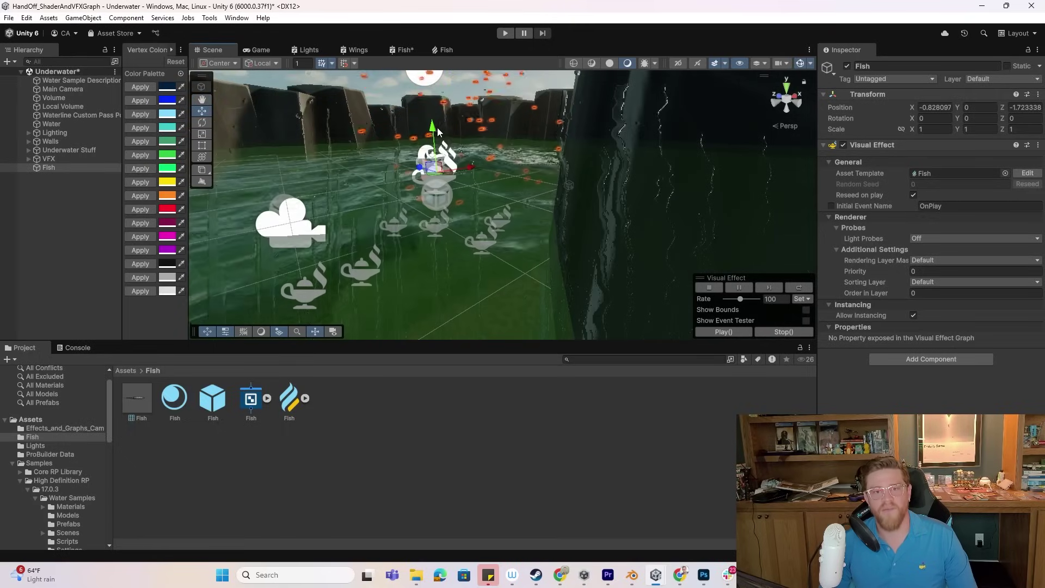
{"action": "left_click_drag", "start_coordinate": [432, 139], "coordinate": [433, 155]}
{"action": "right_click_drag", "start_coordinate": [490, 159], "coordinate": [535, 233], "text": "alt"}
{"action": "right_click_drag", "start_coordinate": [554, 213], "coordinate": [540, 215]}
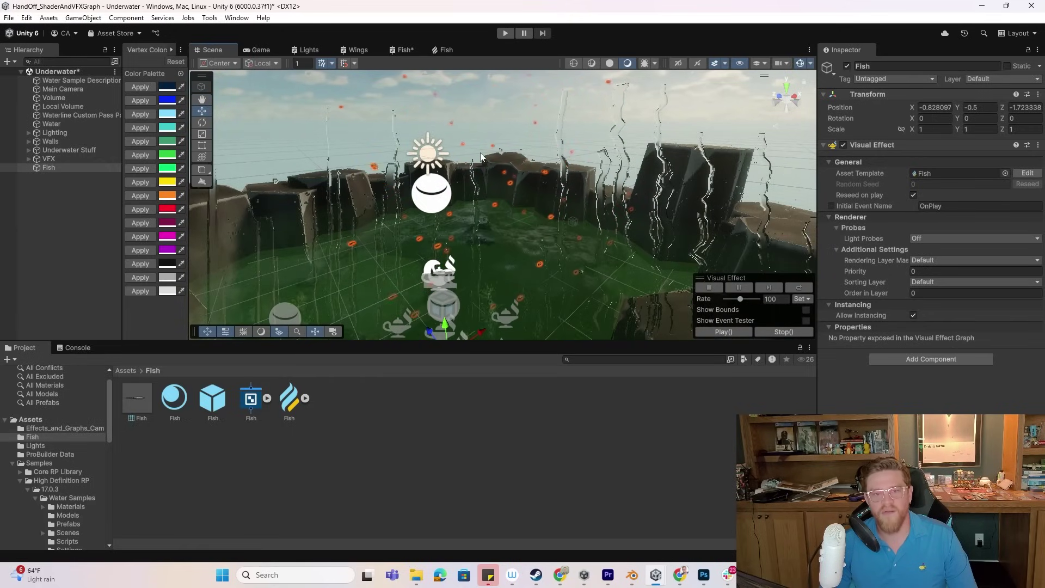
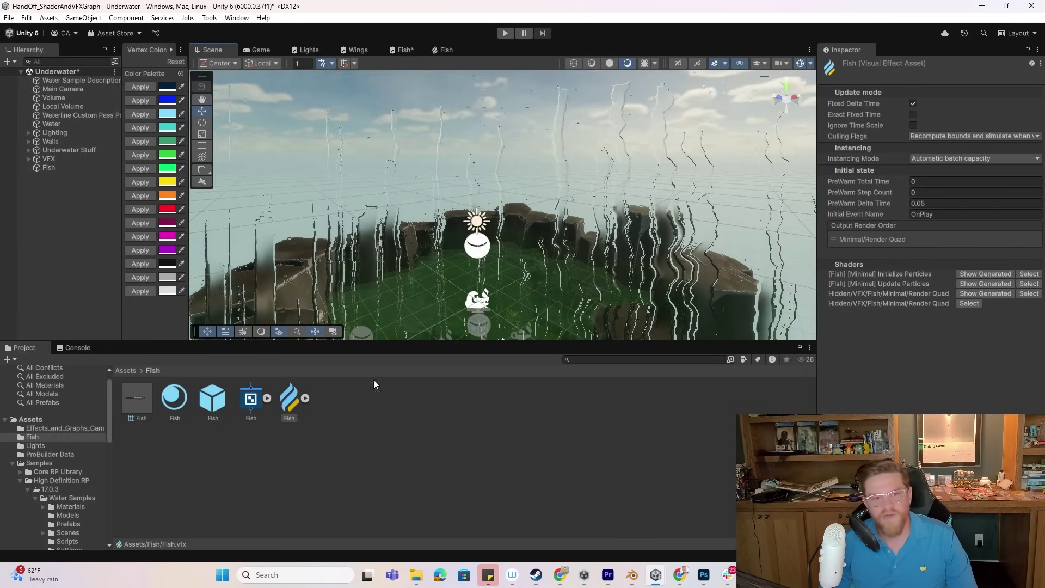
{"action": "left_click", "coordinate": [67, 168]}
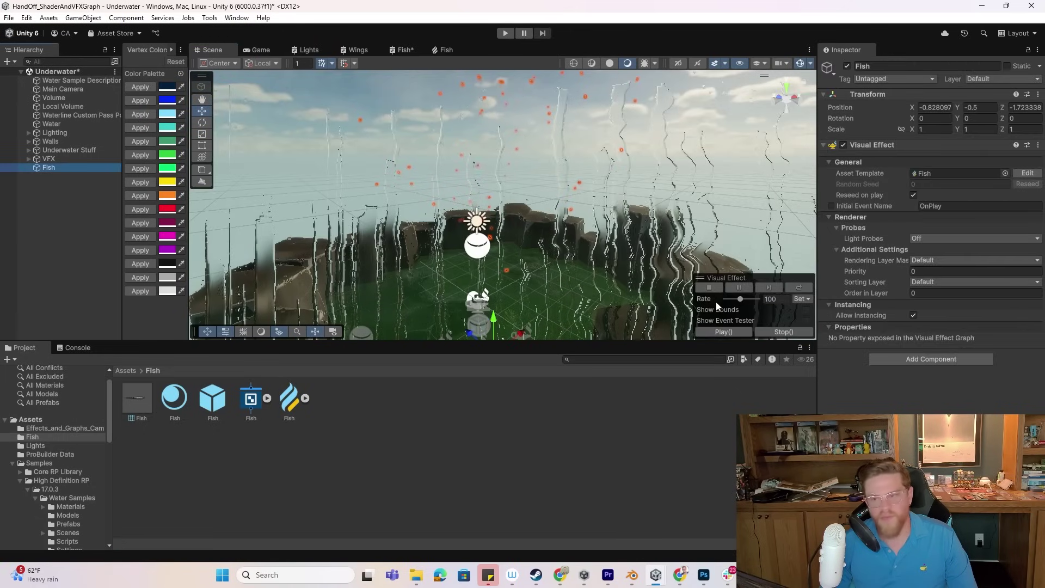
{"action": "middle_click_drag", "start_coordinate": [713, 294], "coordinate": [349, 267]}
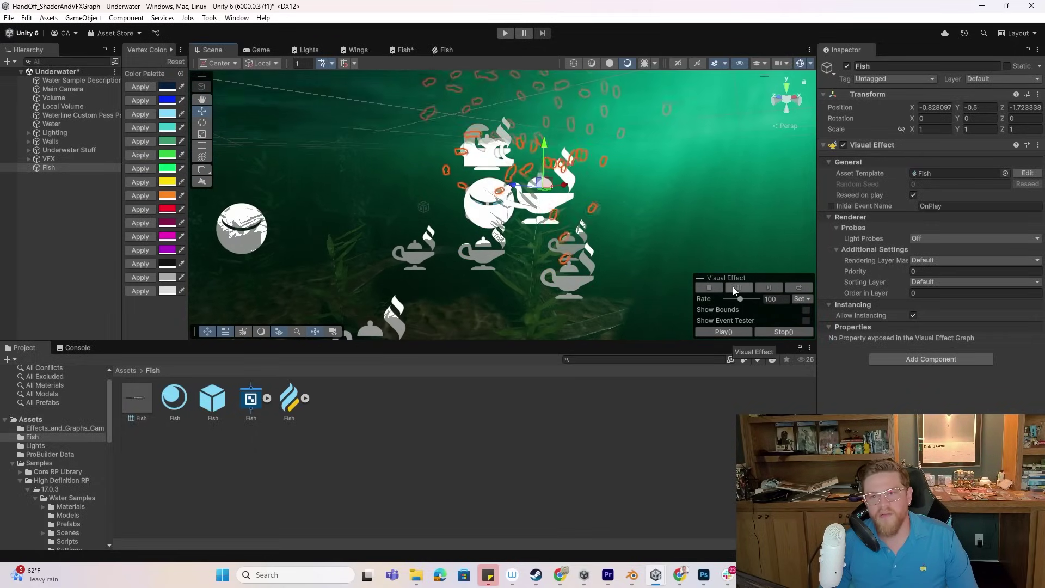
- Set the Orient block's mode to Advanced in the Fish VFX graph's Output Particle context
{"action": "left_click", "coordinate": [444, 50]}
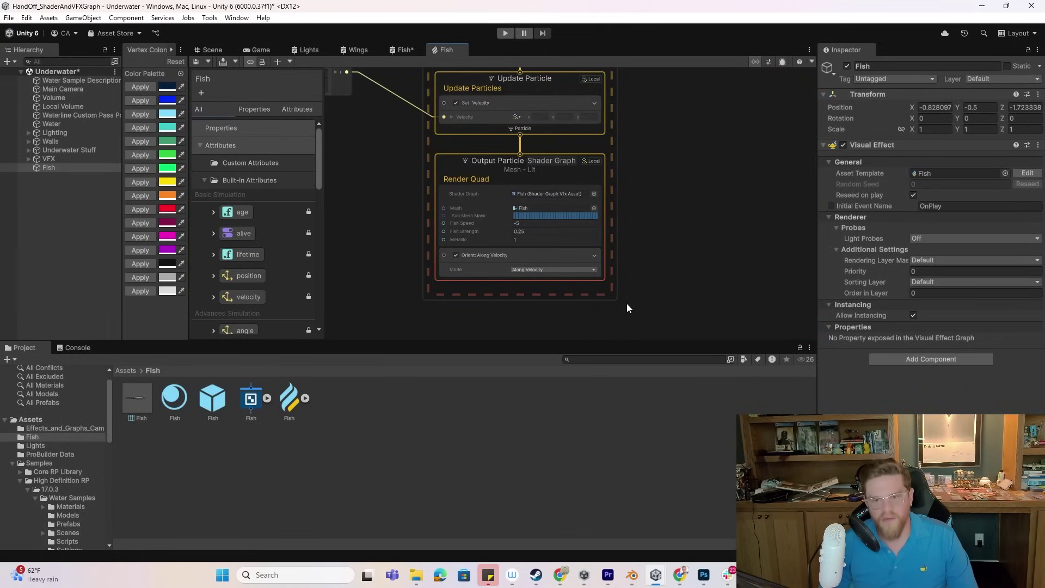
{"action": "left_click", "coordinate": [582, 269]}
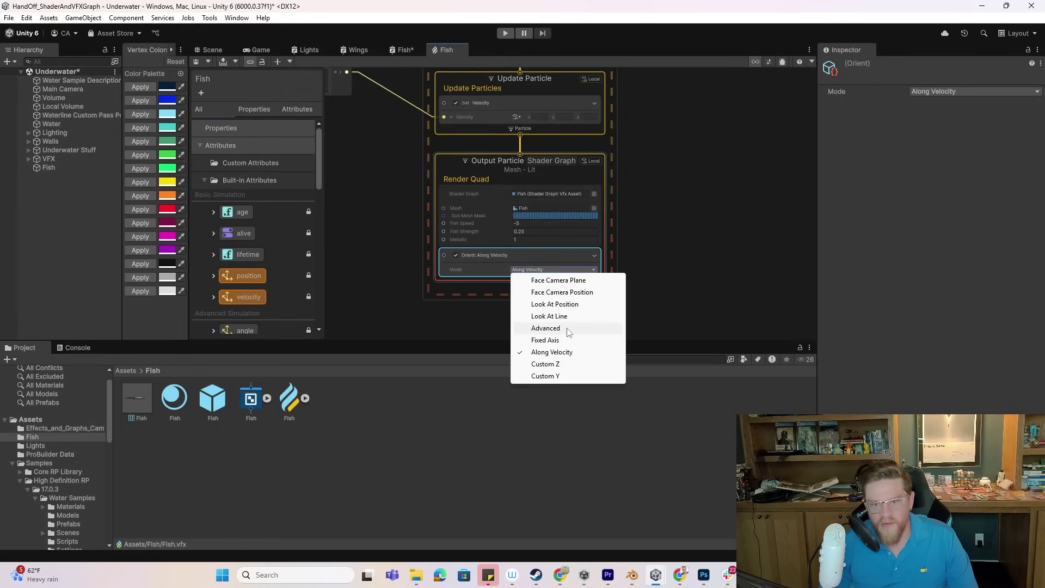
{"action": "left_click", "coordinate": [545, 328]}
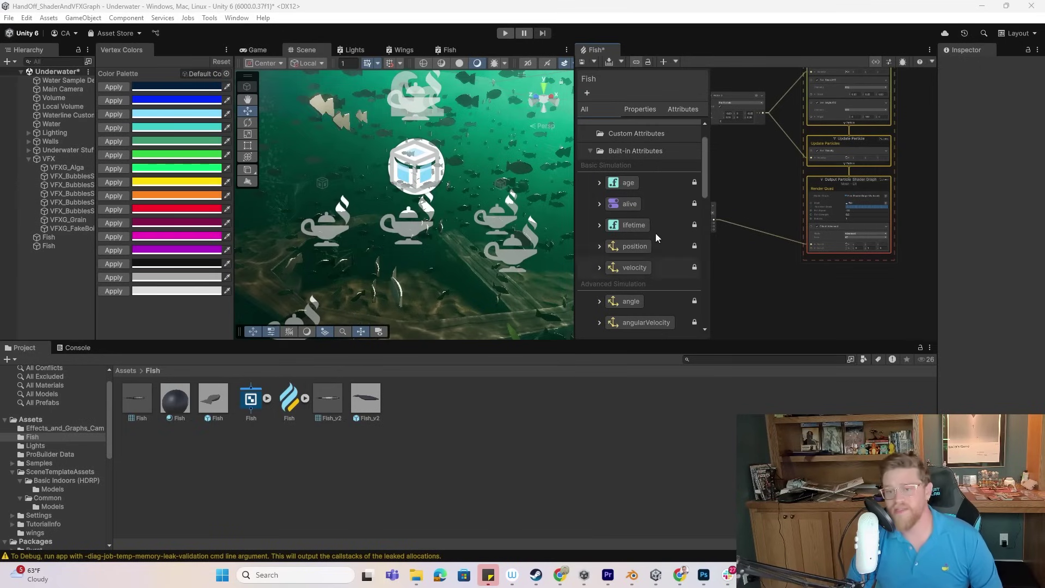
- Enlarge the Fish VFX graph area and examine the settings of the Initialize, Update and Output Particle contexts
{"action": "left_click_drag", "start_coordinate": [575, 193], "coordinate": [447, 193]}
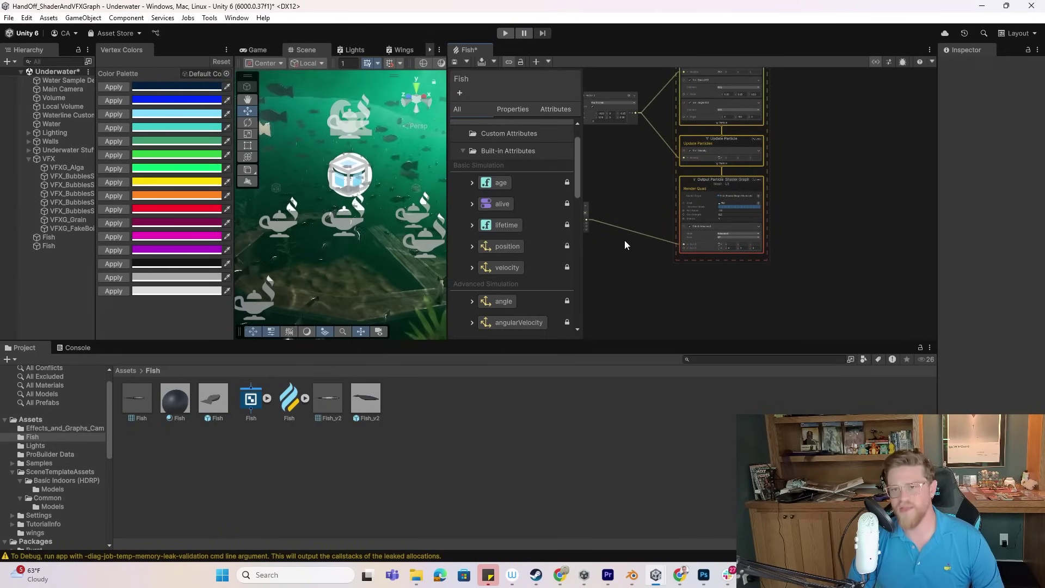
{"action": "middle_click_drag", "start_coordinate": [625, 240], "coordinate": [690, 296]}
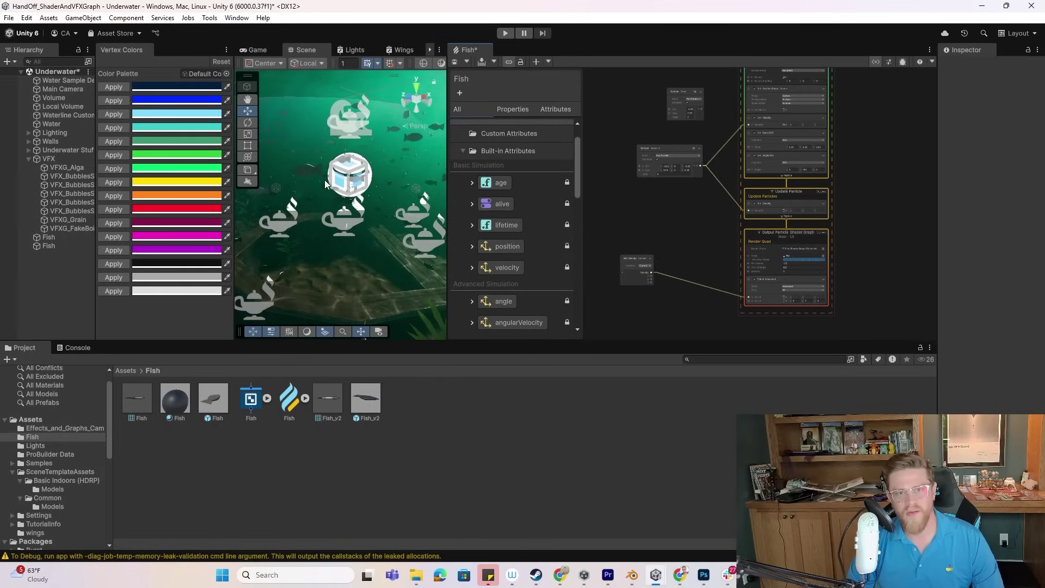
{"action": "middle_click_drag", "start_coordinate": [723, 223], "coordinate": [704, 318]}
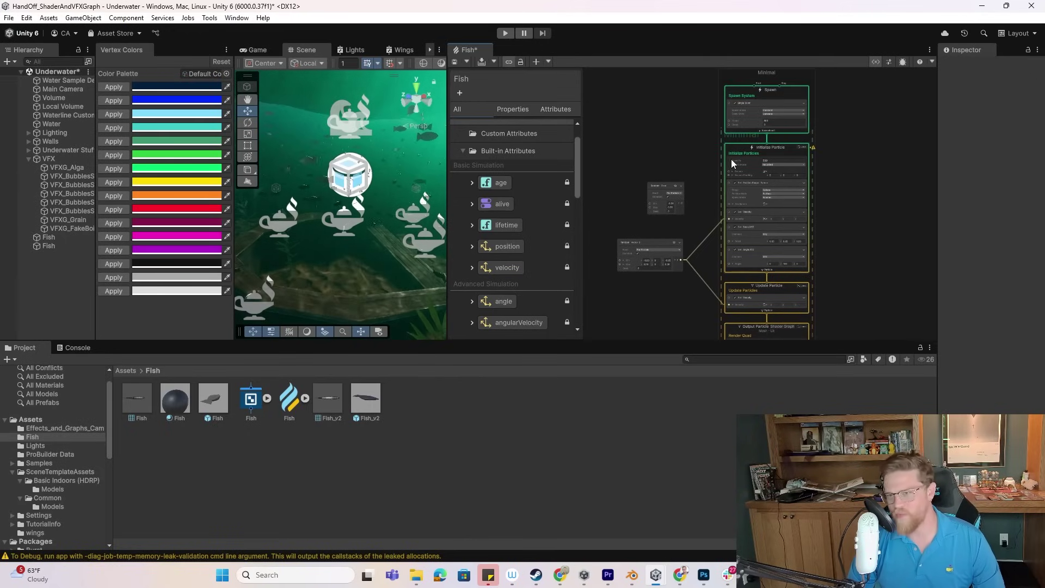
{"action": "scroll", "coordinate": [867, 239], "scroll_direction": "up", "scroll_amount": 3}
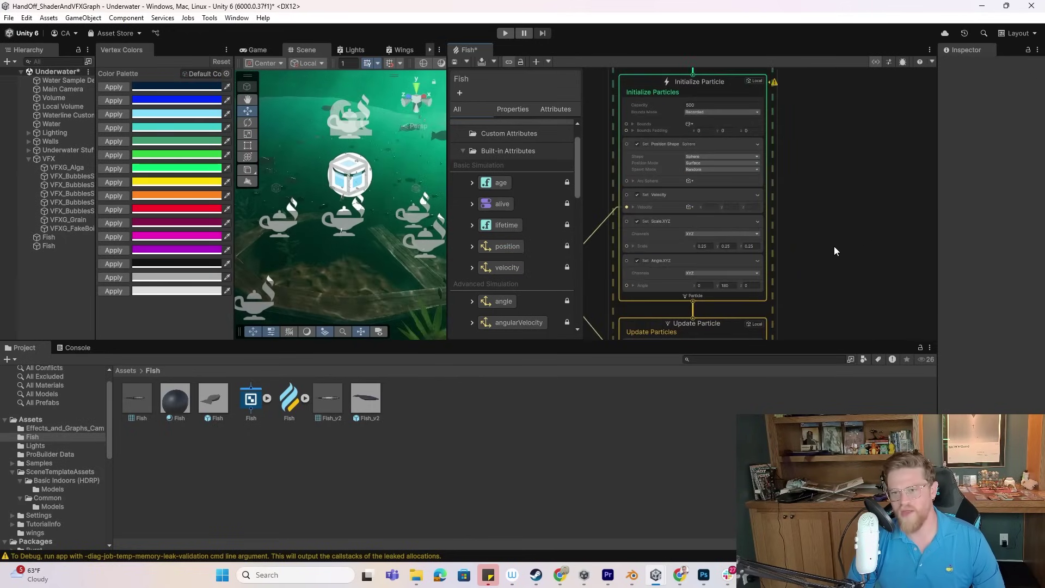
{"action": "middle_click_drag", "start_coordinate": [831, 252], "coordinate": [891, 176]}
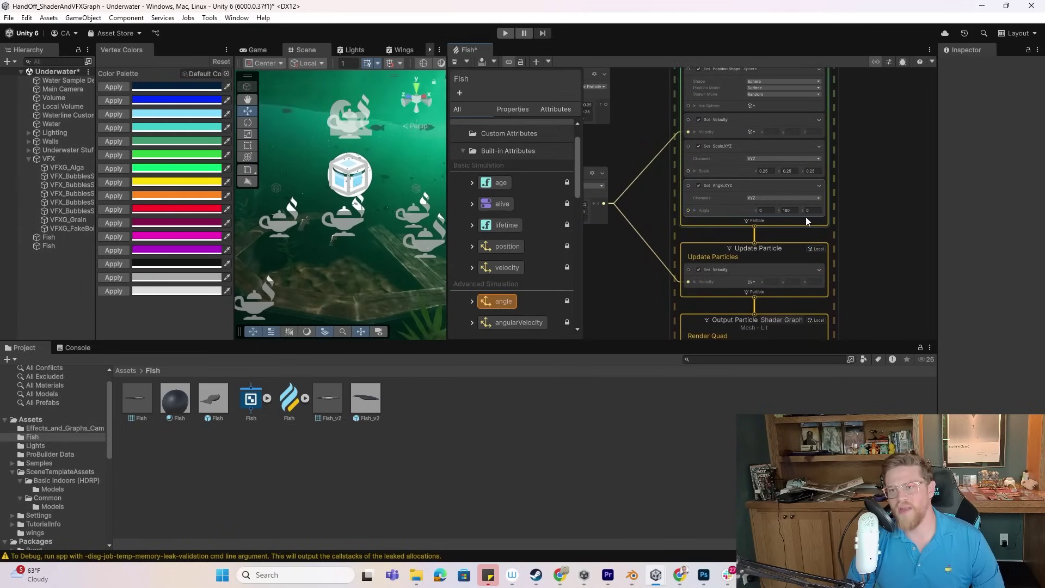
{"action": "middle_click_drag", "start_coordinate": [858, 280], "coordinate": [870, 202]}
{"action": "middle_click_drag", "start_coordinate": [625, 282], "coordinate": [665, 273]}
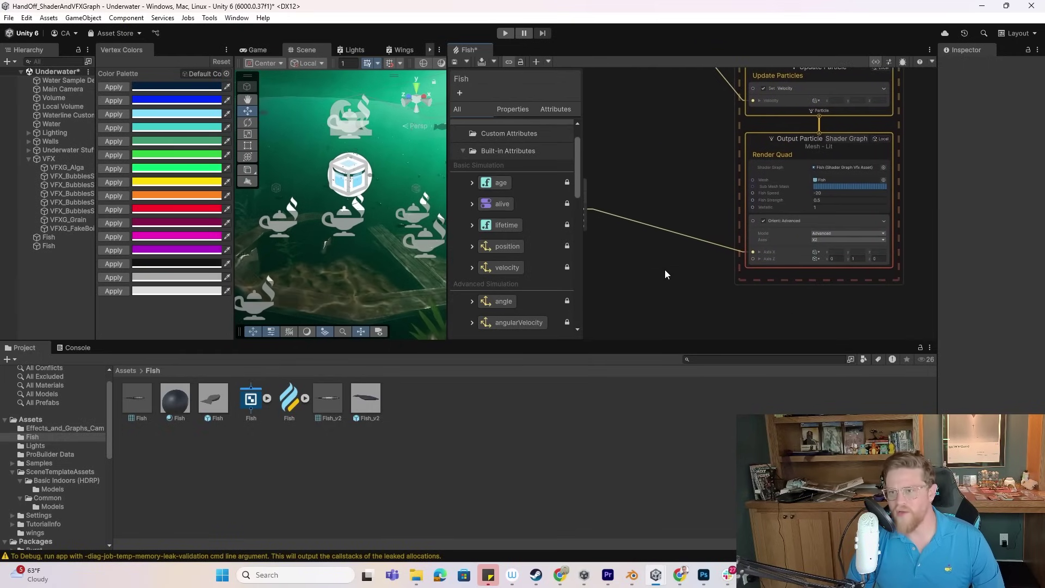
{"action": "scroll", "coordinate": [830, 262], "scroll_direction": "up", "scroll_amount": 3}
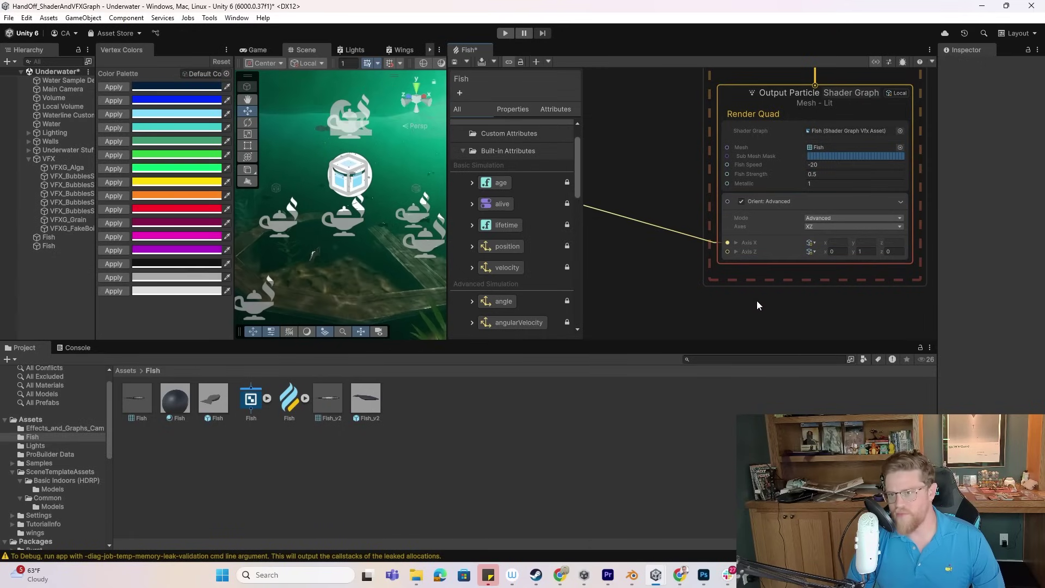
{"action": "middle_click_drag", "start_coordinate": [757, 305], "coordinate": [745, 307]}
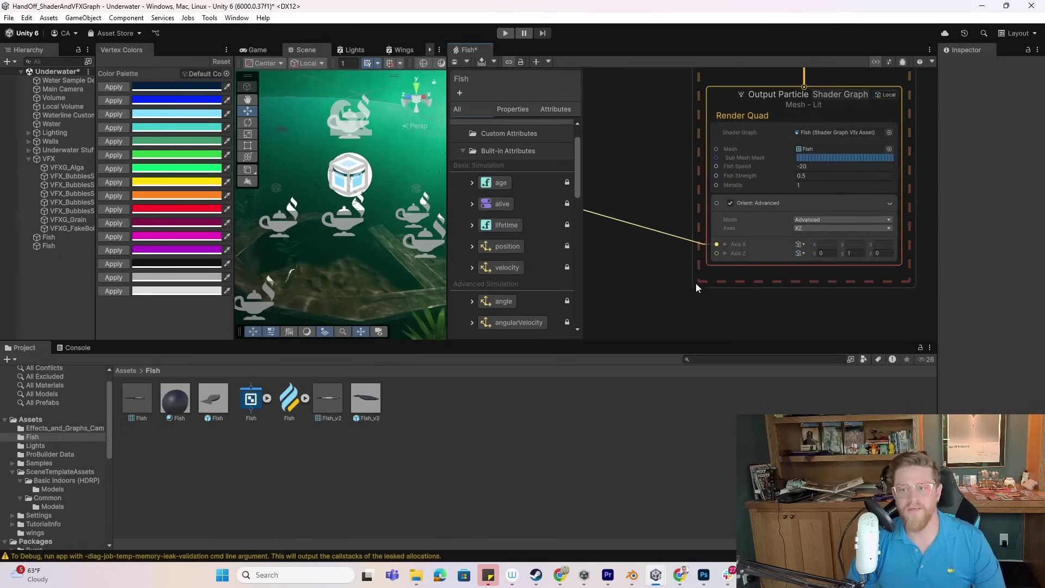
- Move the Get Velocity node close to the Output Particle context, beside the Orient block's Axis X input
{"action": "middle_click_drag", "start_coordinate": [714, 262], "coordinate": [804, 263]}
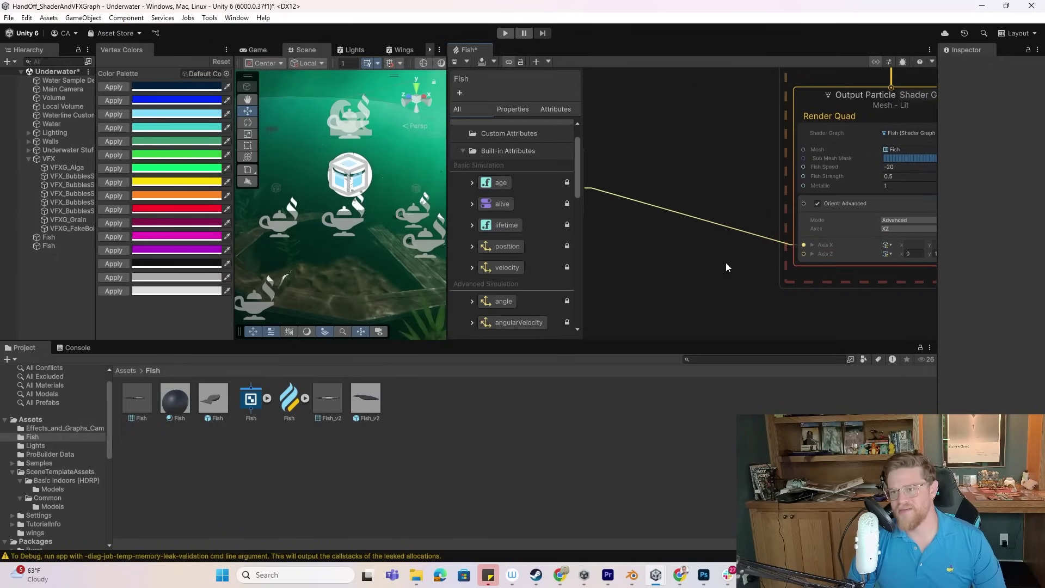
{"action": "middle_click_drag", "start_coordinate": [726, 267], "coordinate": [896, 282]}
{"action": "left_click_drag", "start_coordinate": [715, 177], "coordinate": [849, 217]}
{"action": "middle_click_drag", "start_coordinate": [925, 305], "coordinate": [781, 257]}
{"action": "scroll", "coordinate": [821, 255], "scroll_direction": "down", "scroll_amount": 1}
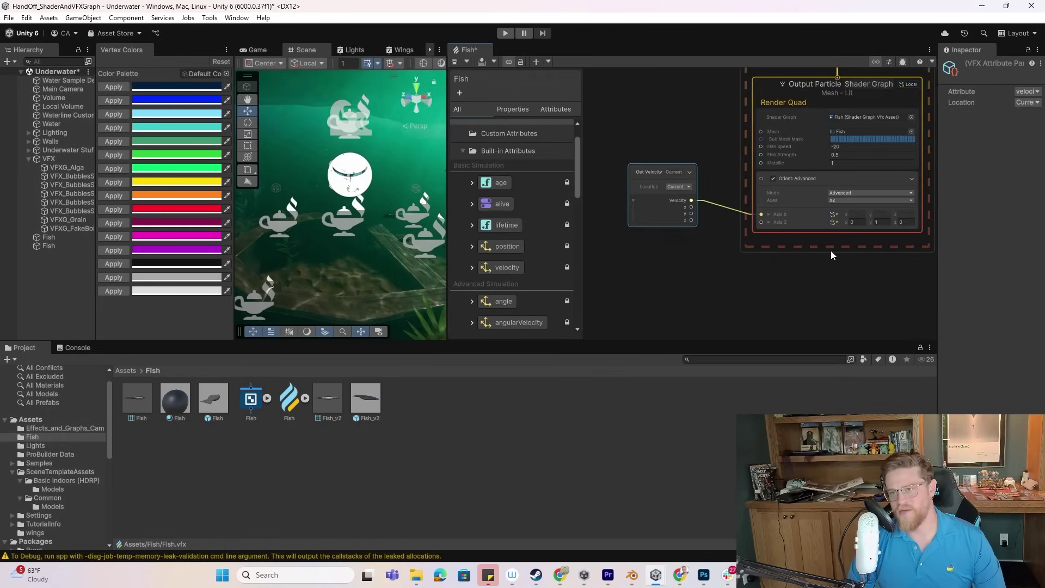
{"action": "middle_click_drag", "start_coordinate": [853, 267], "coordinate": [835, 278]}
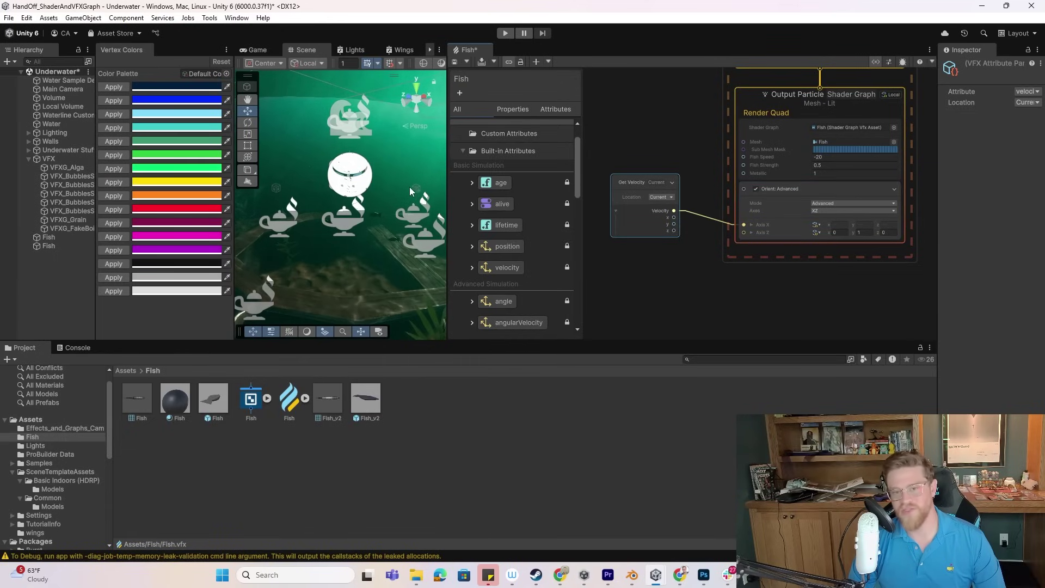
- Widen the Scene view beside the Fish VFX graph and start Play mode to preview the fish school
{"action": "left_click_drag", "start_coordinate": [449, 172], "coordinate": [529, 172]}
{"action": "left_click", "coordinate": [506, 34]}
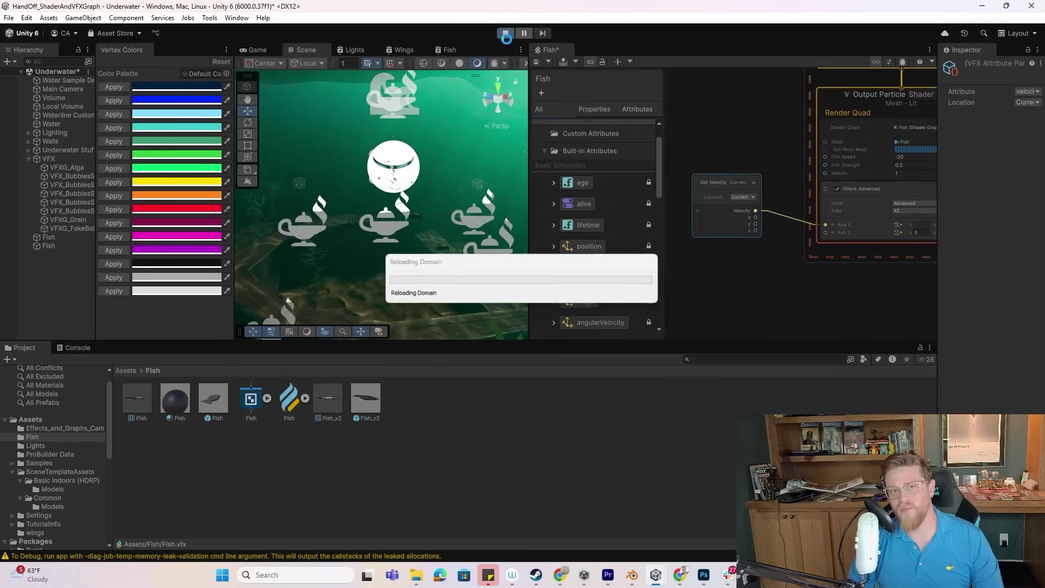